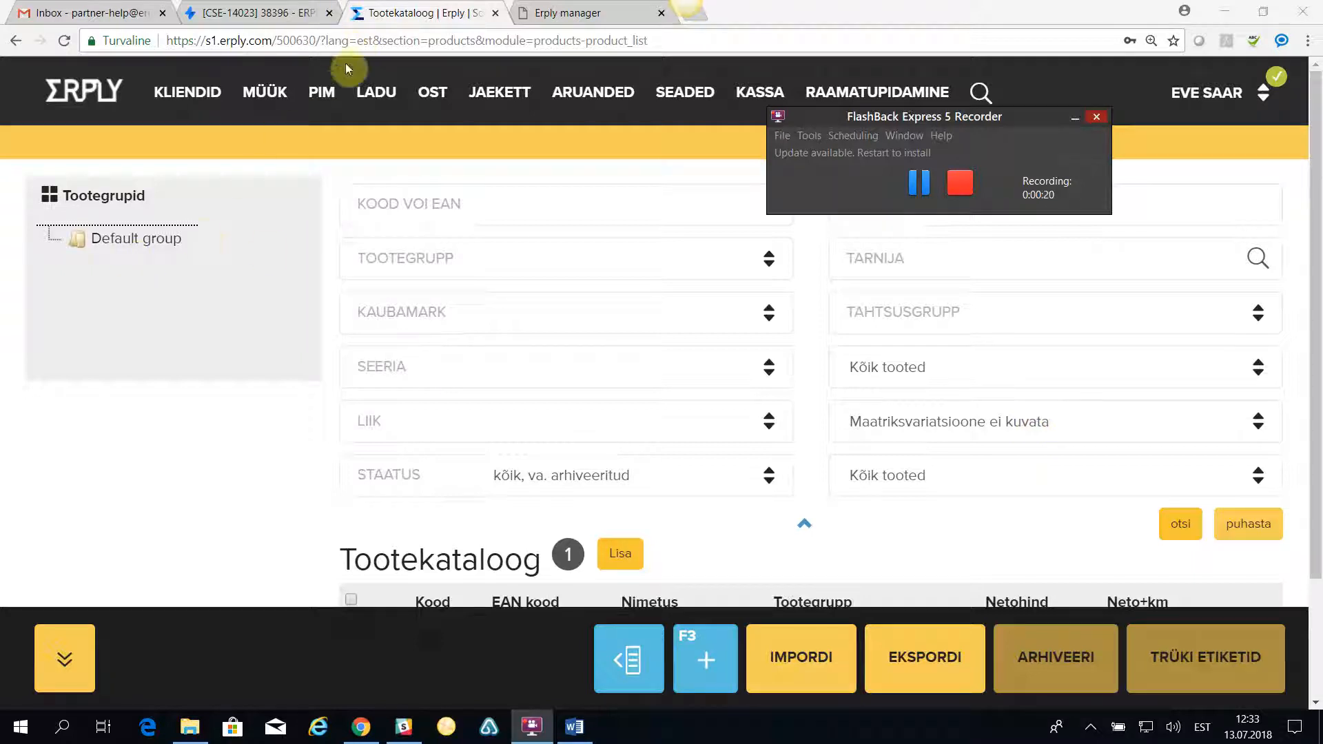
{"action": "mouse_move", "coordinate": [373, 91]}
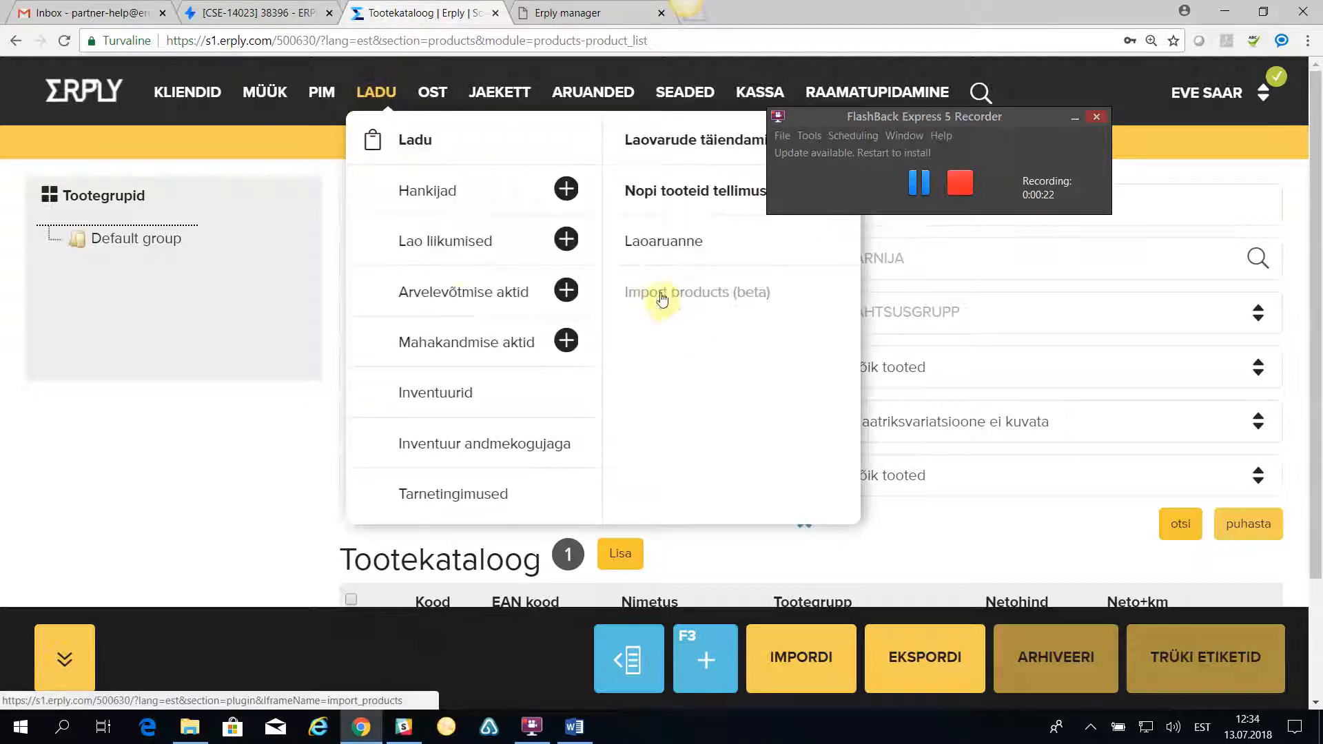
{"action": "left_click", "coordinate": [100, 484]}
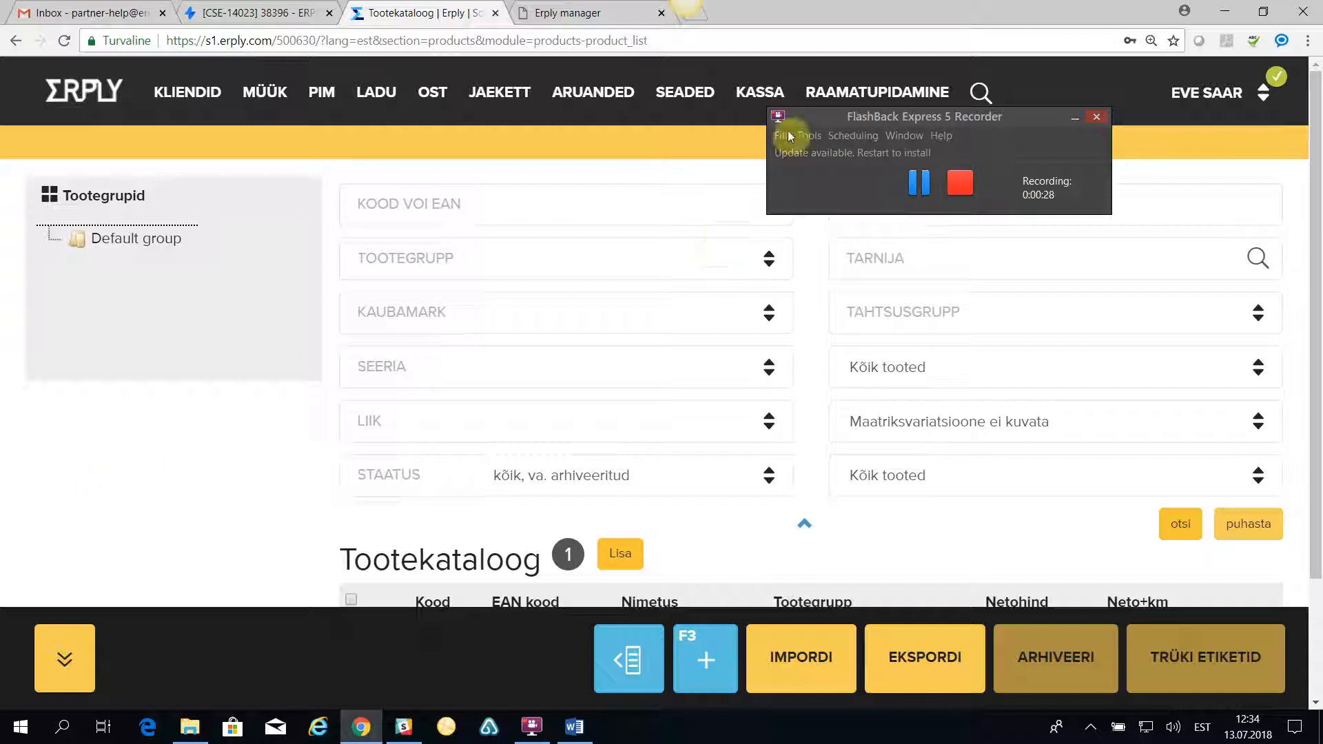
{"action": "left_click_drag", "start_coordinate": [907, 120], "coordinate": [1141, 81]}
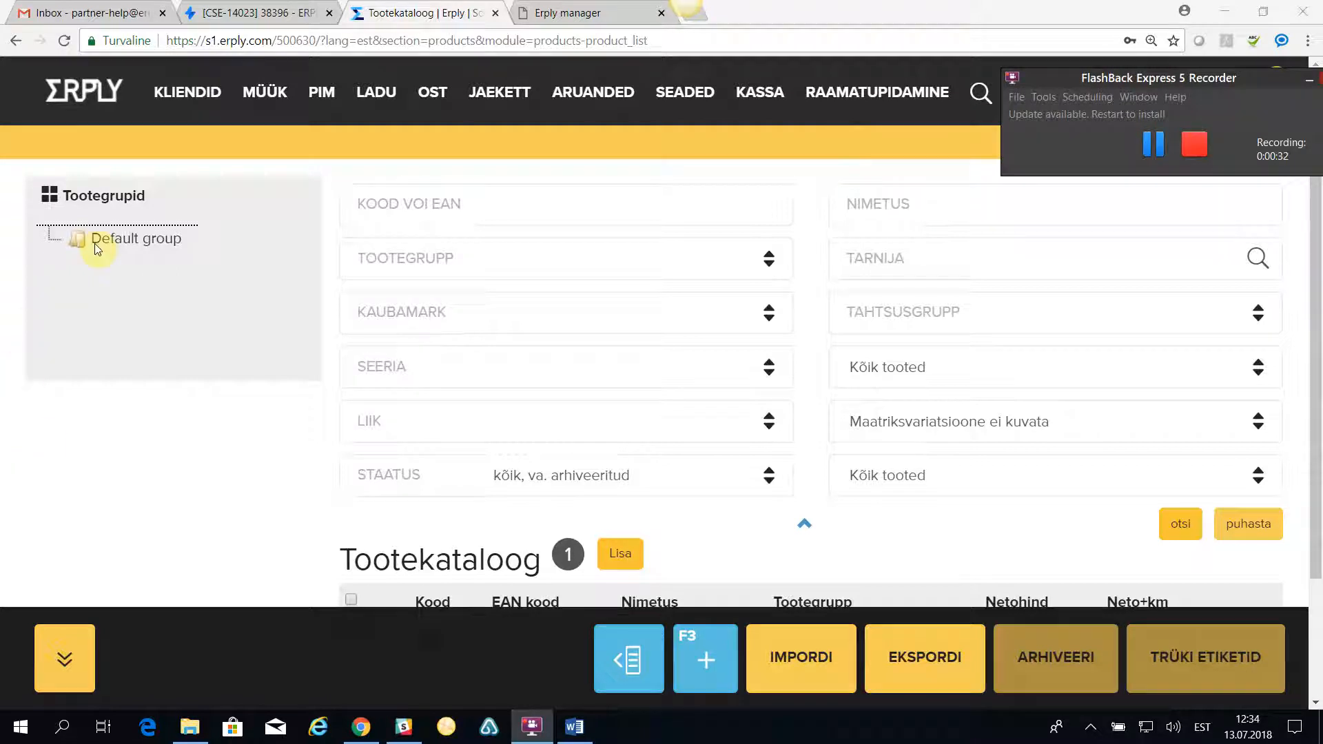
- Open the sample product Näidistoode from the product catalogue for editing
{"action": "left_click", "coordinate": [324, 95]}
{"action": "left_click", "coordinate": [391, 150]}
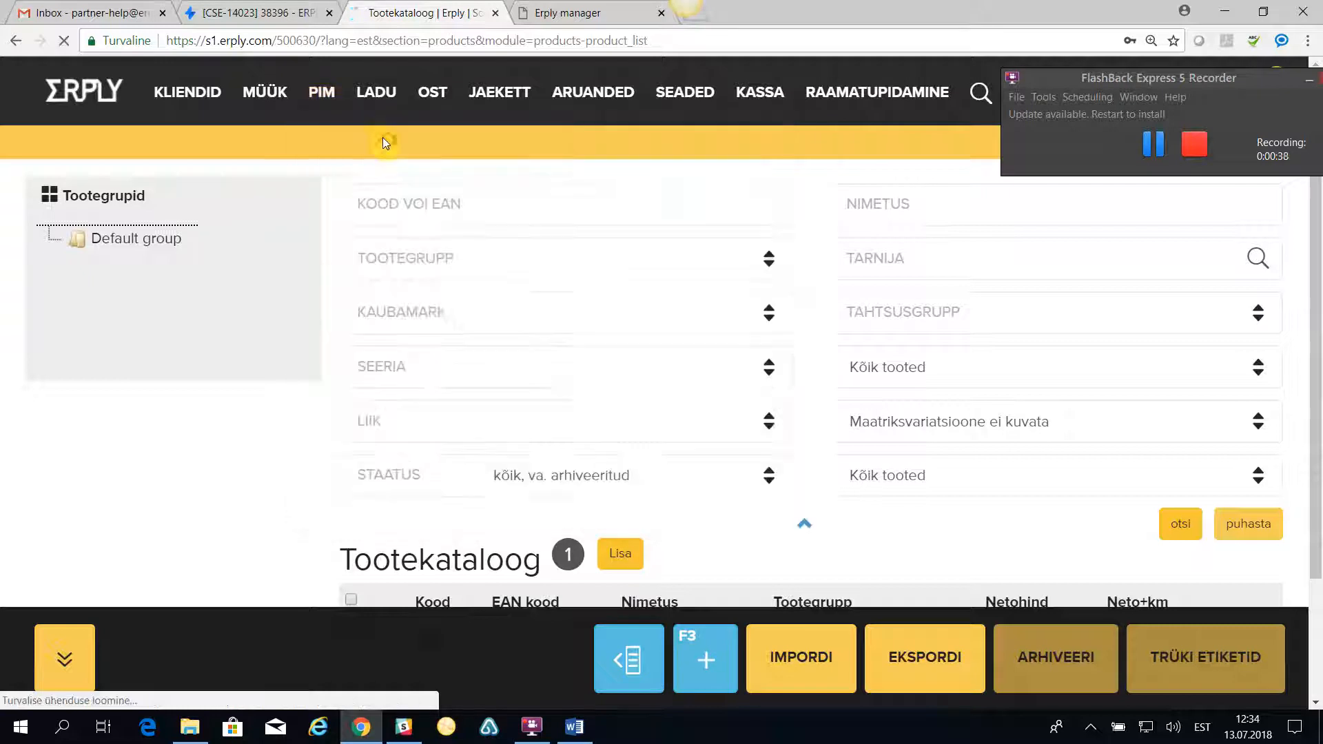
{"action": "scroll", "coordinate": [402, 482], "scroll_direction": "down", "scroll_amount": 2}
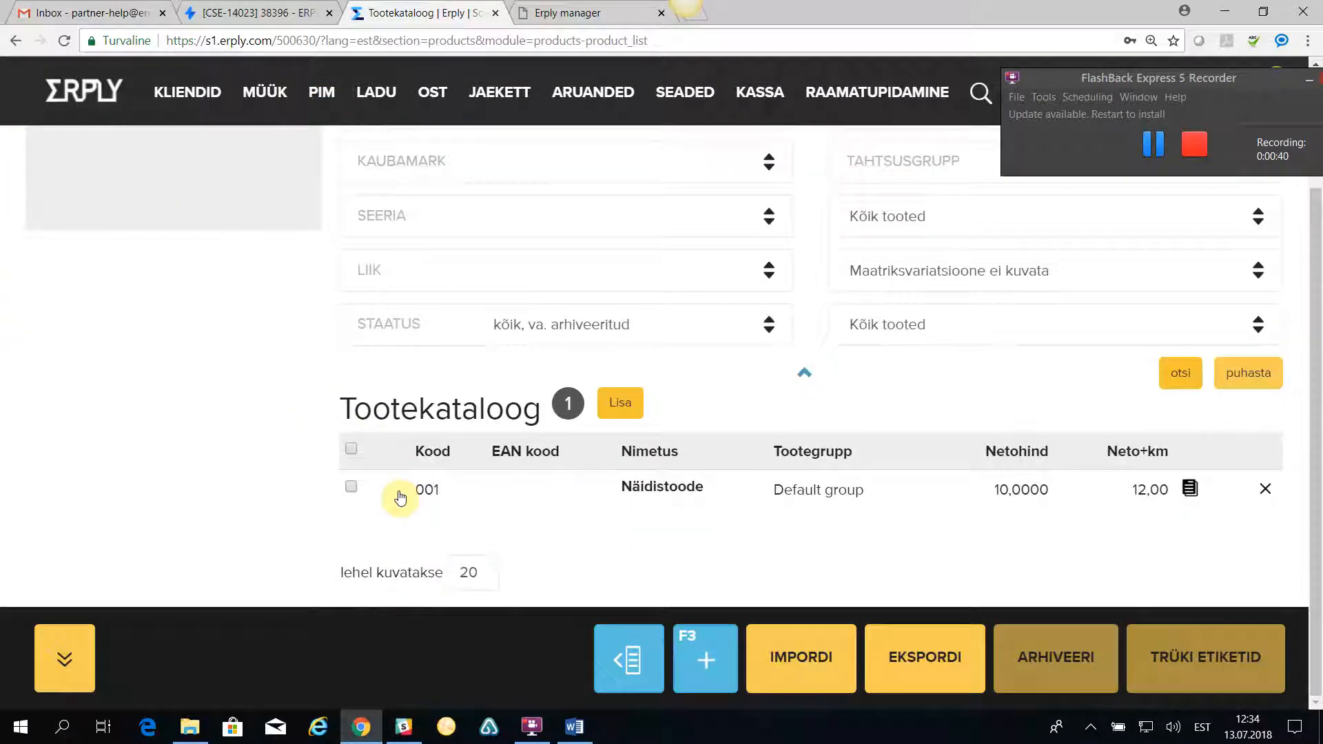
{"action": "mouse_move", "coordinate": [427, 490]}
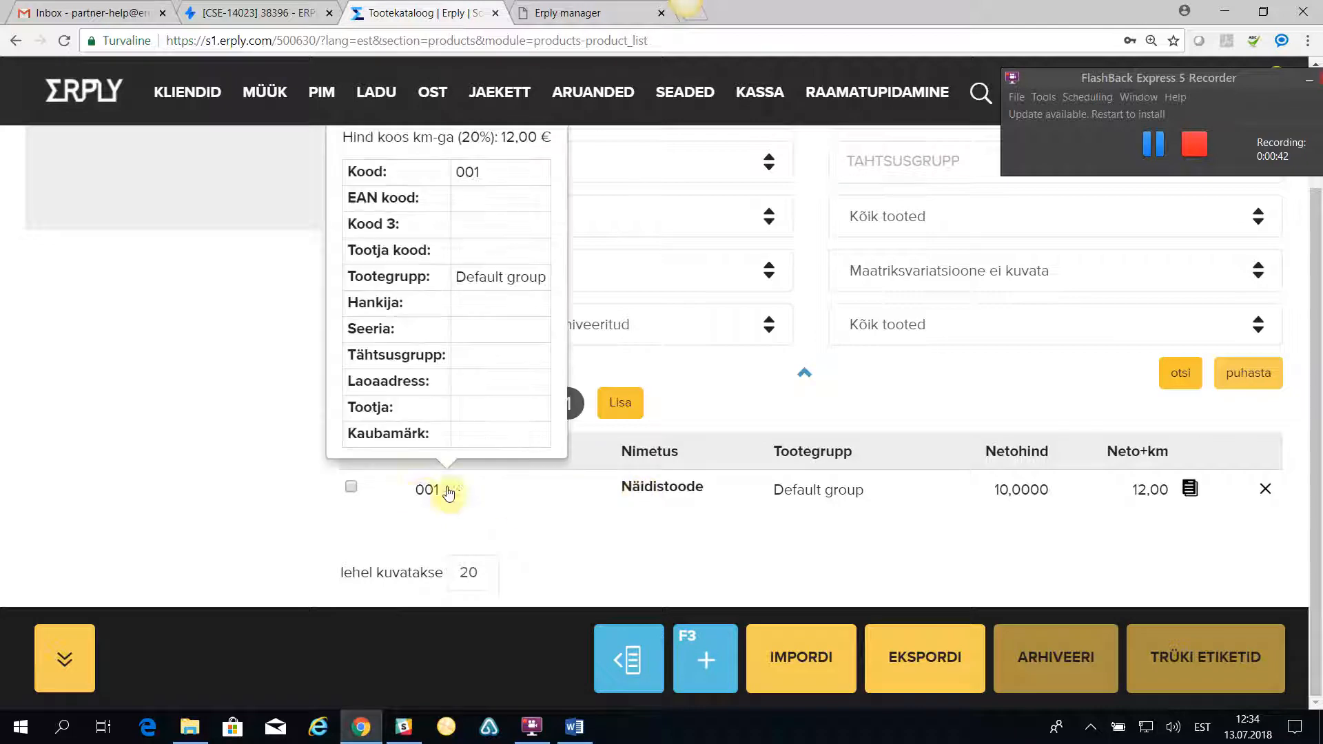
{"action": "left_click", "coordinate": [424, 490]}
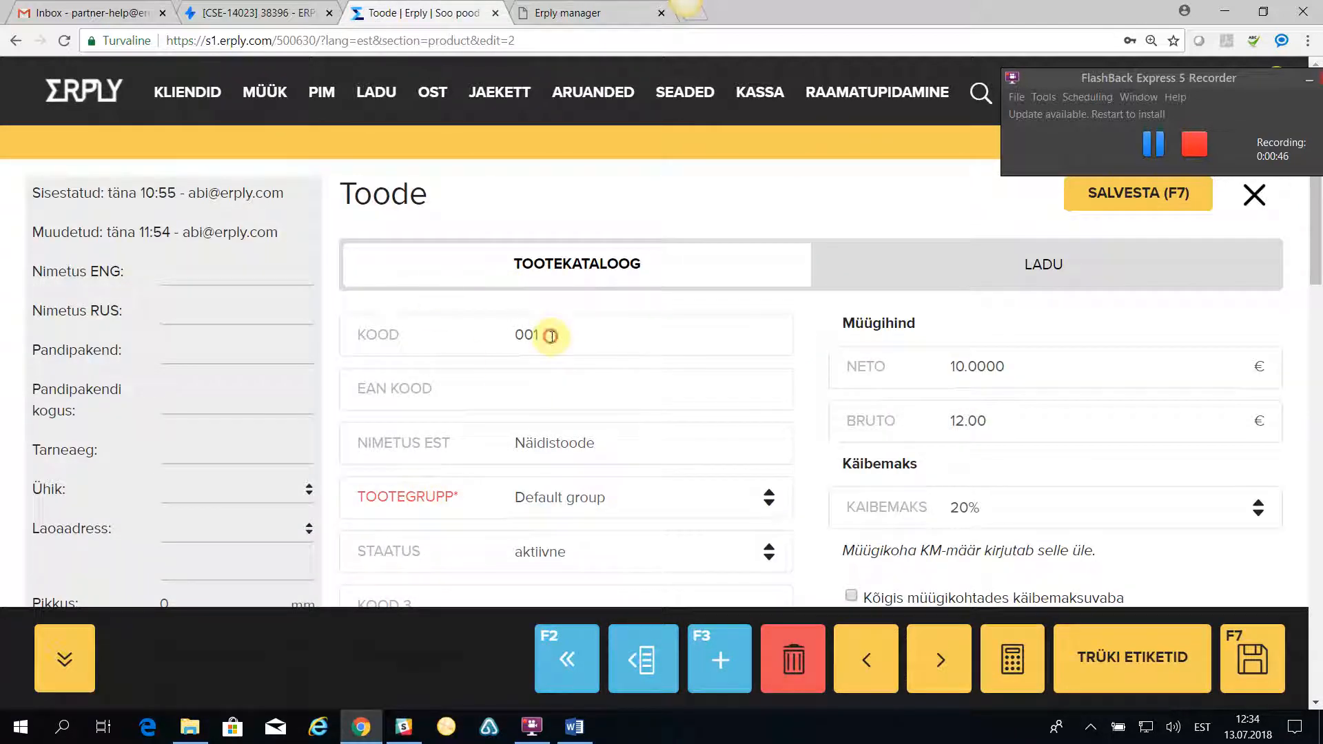
- Set the sample product's code to 100
{"action": "left_click_drag", "start_coordinate": [552, 333], "coordinate": [502, 338]}
{"action": "type", "text": "1"}
{"action": "scroll", "coordinate": [547, 405], "scroll_direction": "down", "scroll_amount": 1}
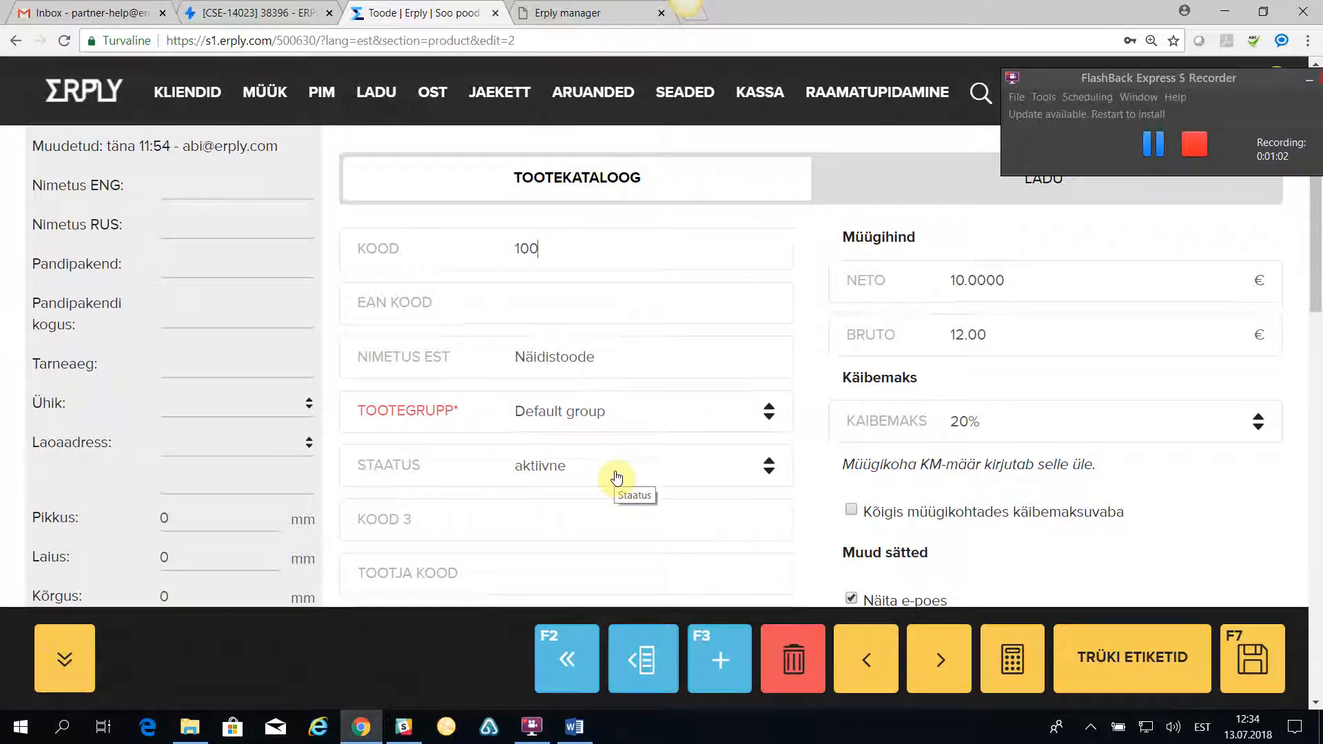
- Set the sample product's status to arhiveeritud, then save and close the product card
{"action": "scroll", "coordinate": [621, 476], "scroll_direction": "down", "scroll_amount": 1}
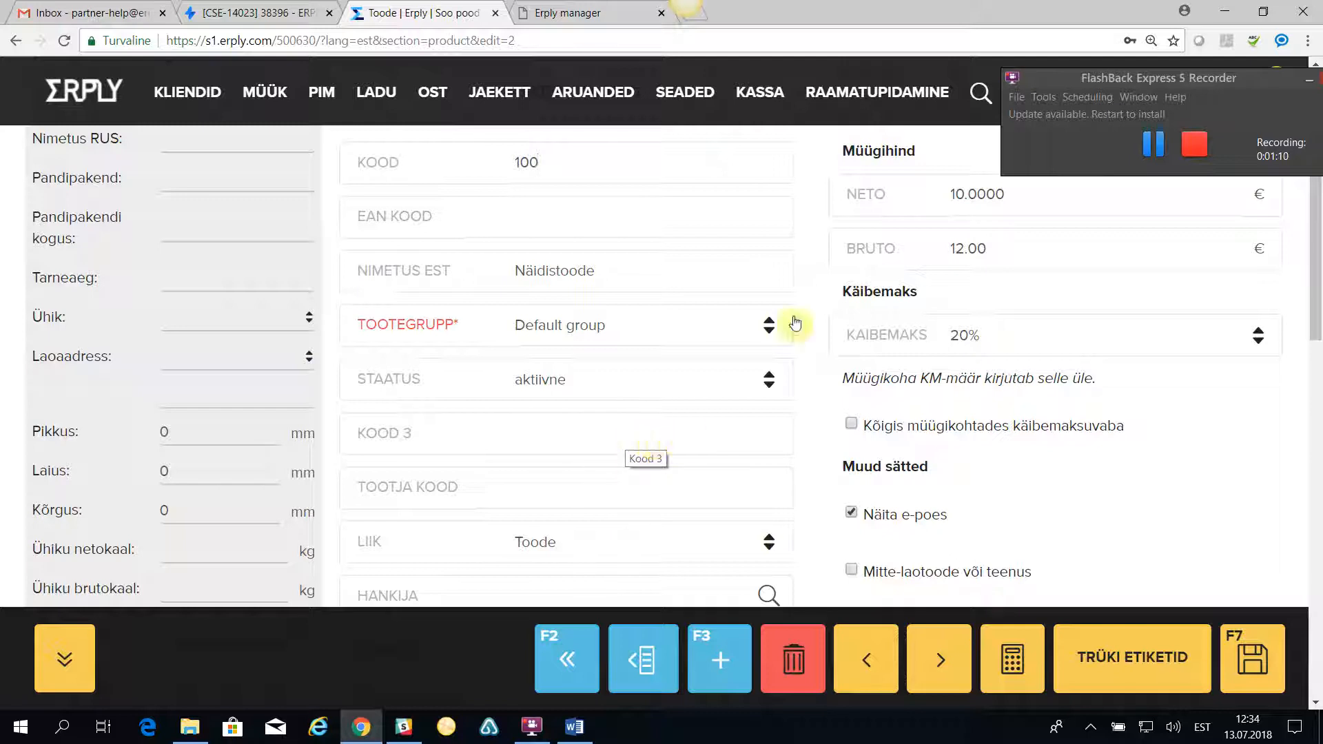
{"action": "left_click", "coordinate": [785, 390]}
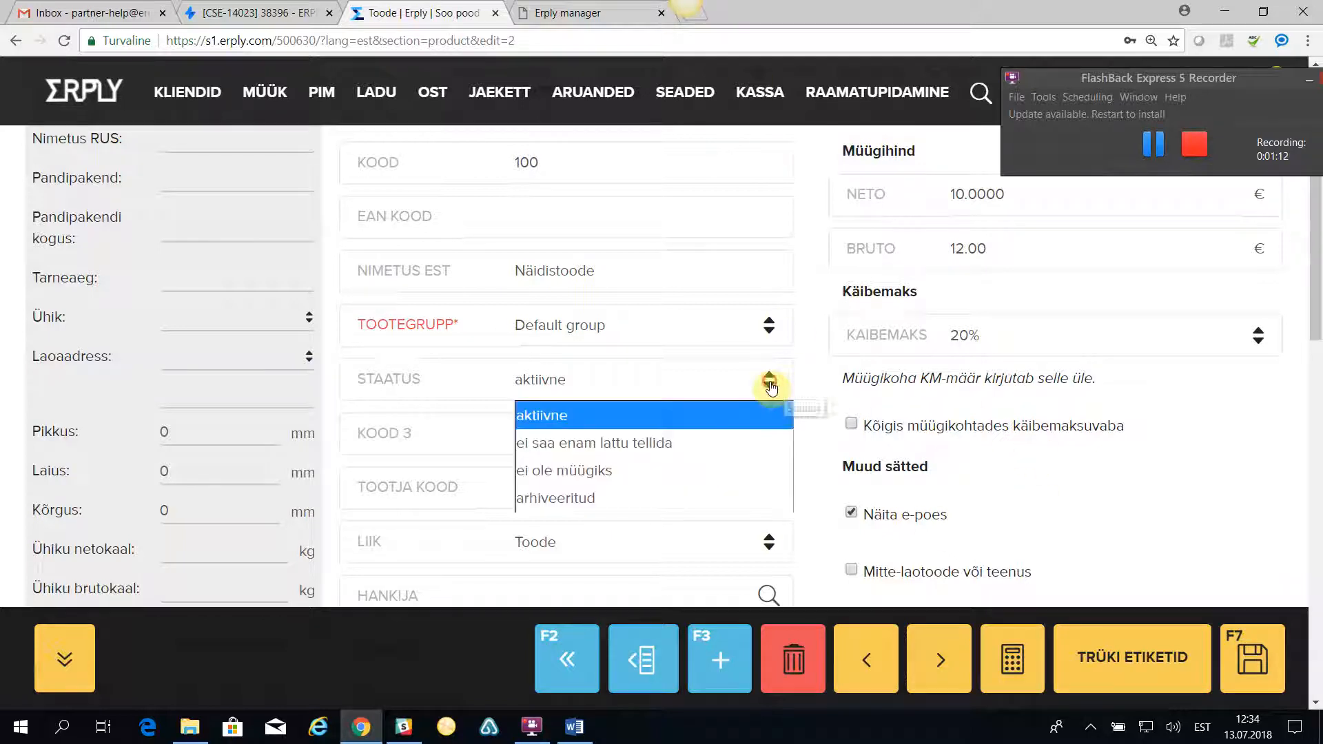
{"action": "left_click", "coordinate": [560, 498]}
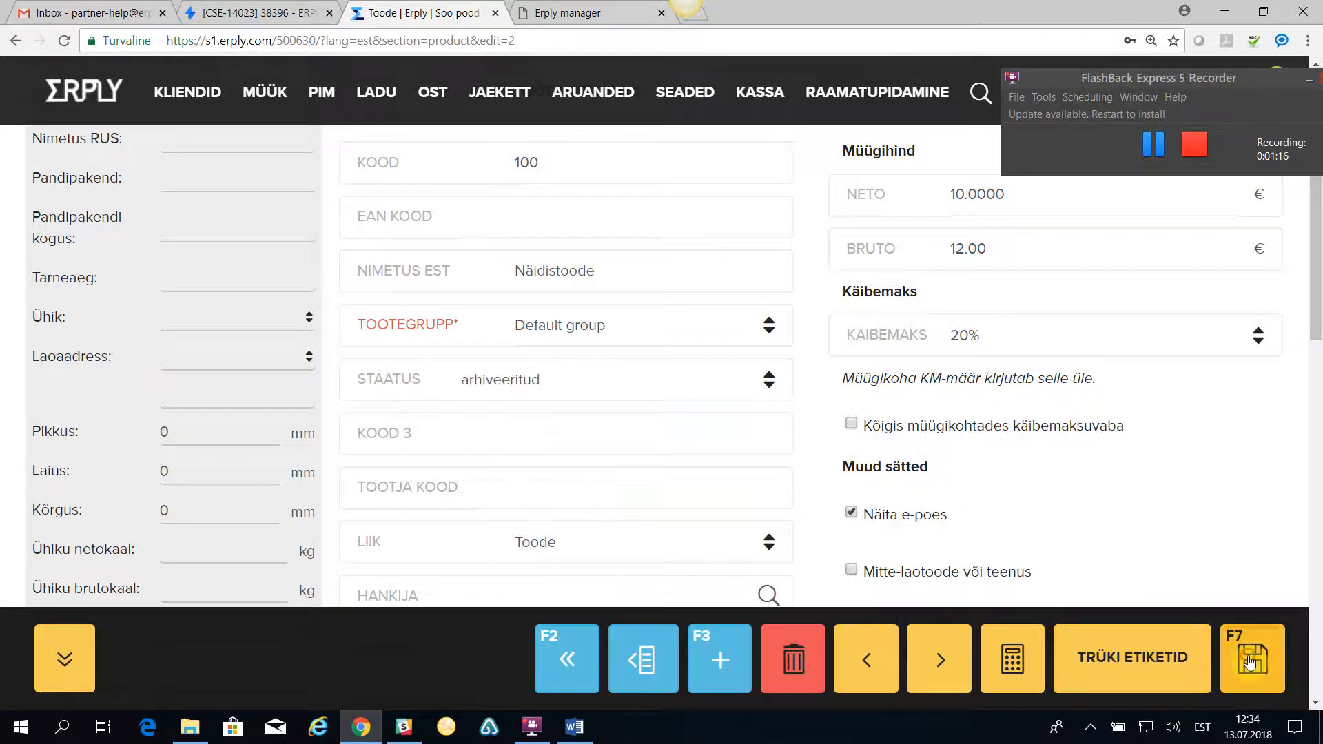
{"action": "left_click", "coordinate": [1249, 657]}
{"action": "left_click", "coordinate": [1260, 198]}
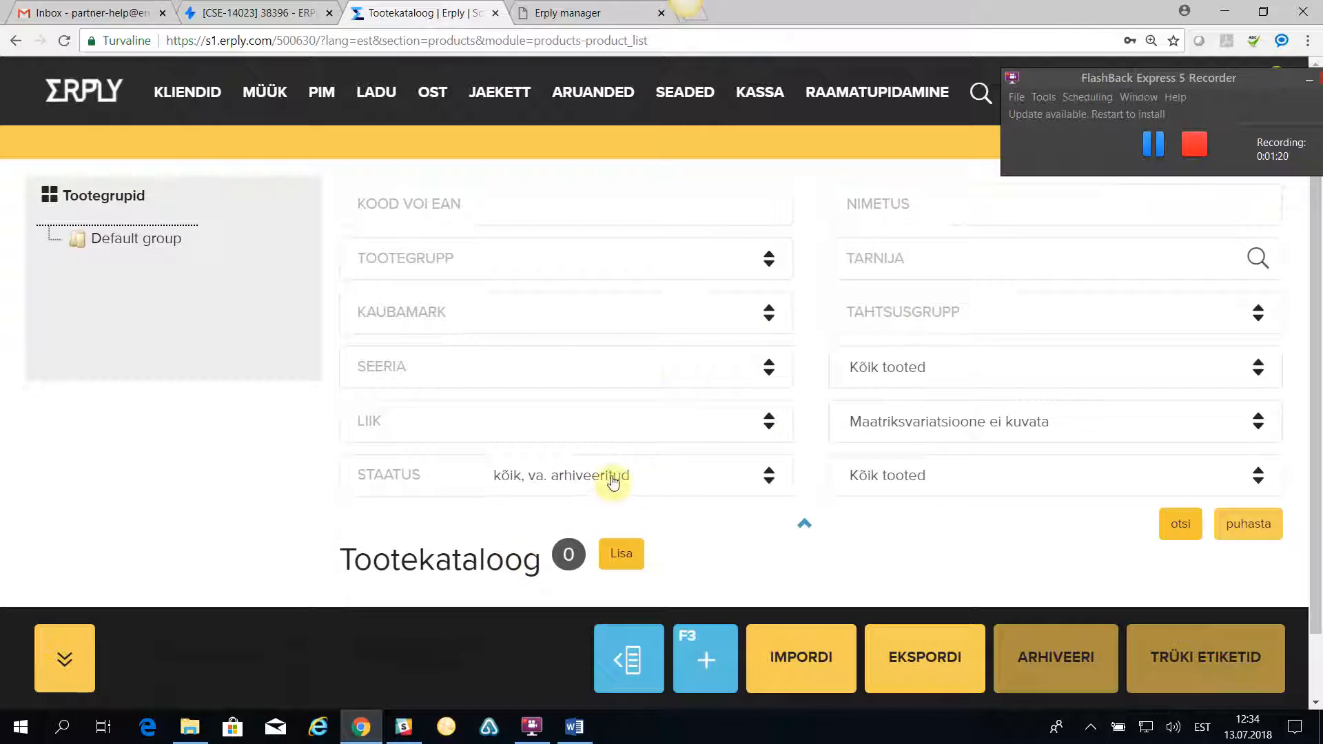
- Examine the status filter options of the product catalogue
{"action": "left_click", "coordinate": [605, 482]}
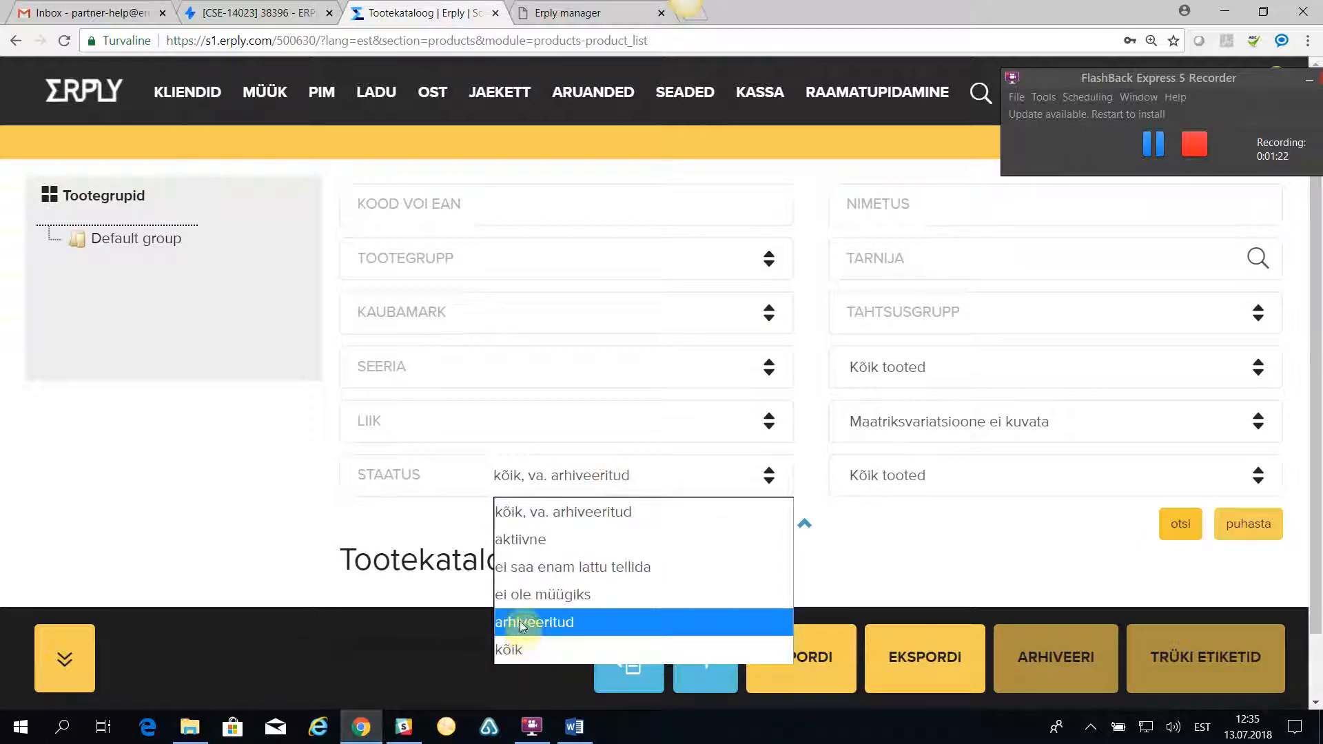
{"action": "left_click", "coordinate": [177, 510]}
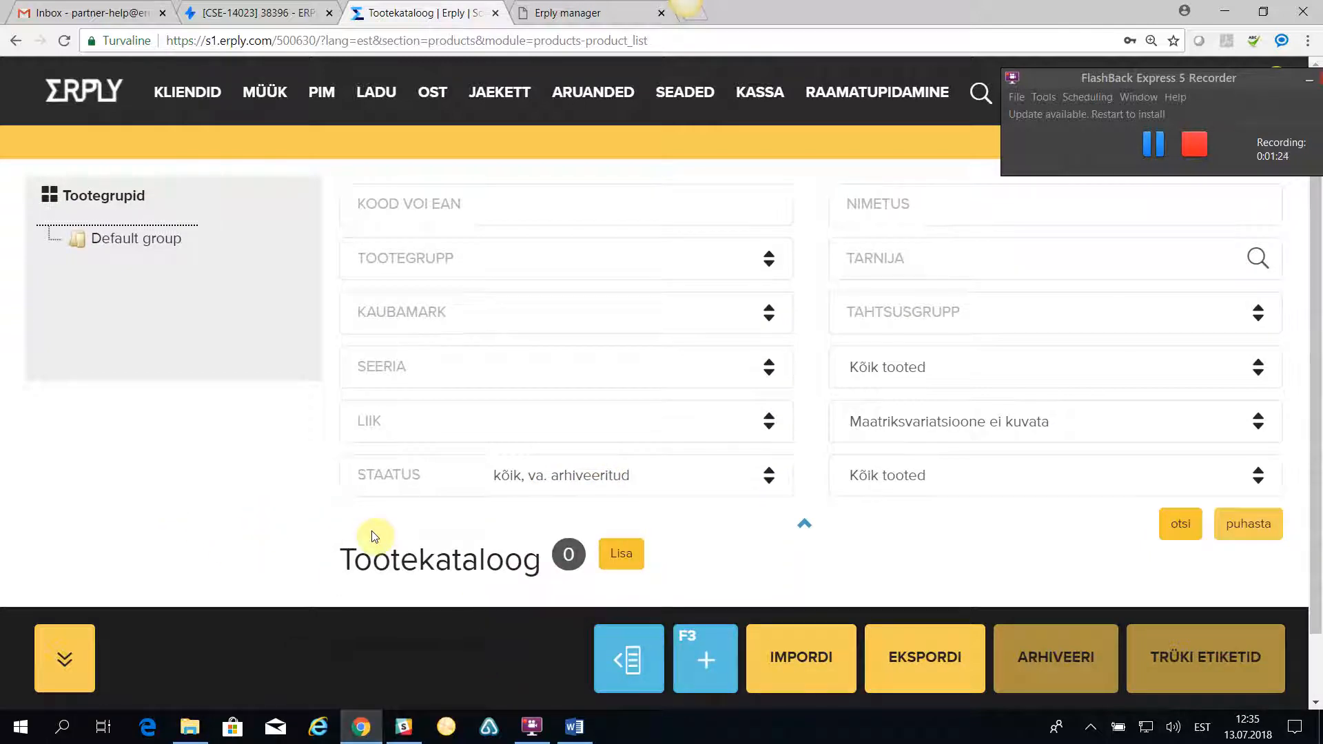
- Open a blank new product card and examine its product group choices and remaining fields
{"action": "left_click", "coordinate": [622, 555]}
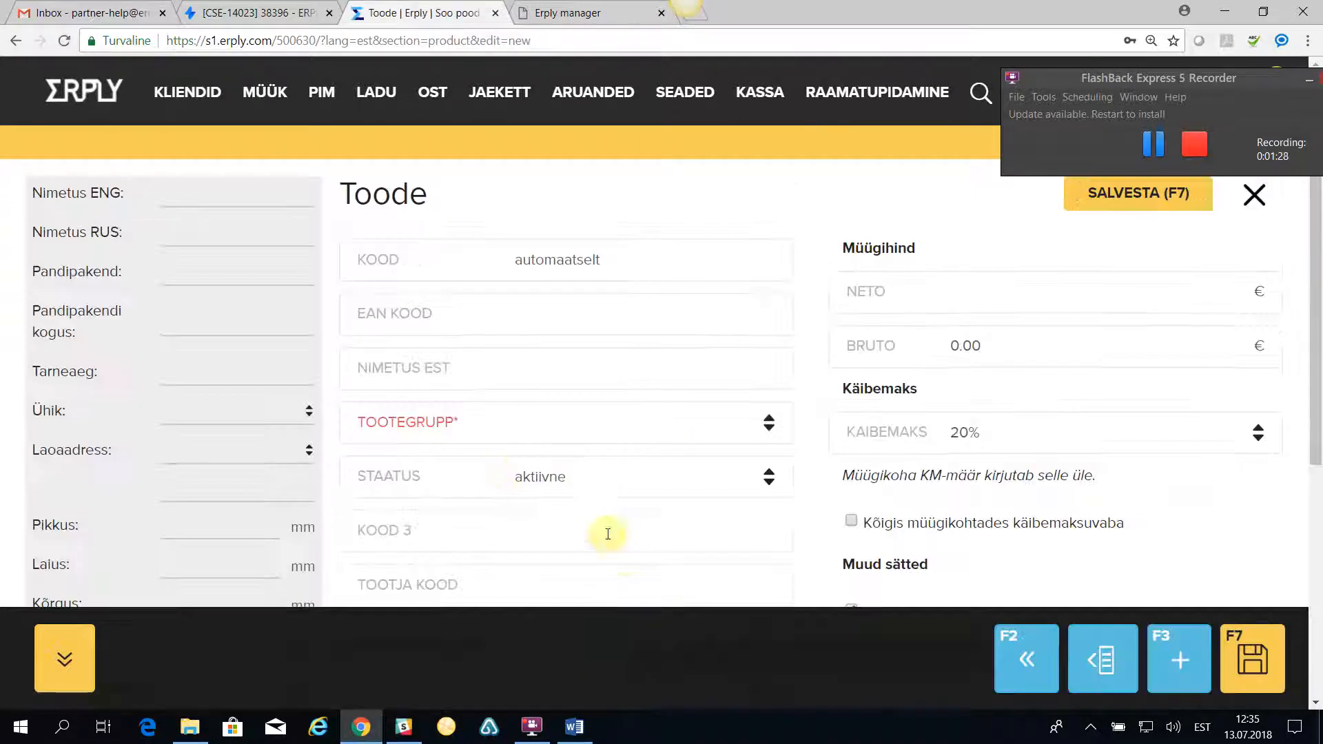
{"action": "left_click", "coordinate": [781, 429]}
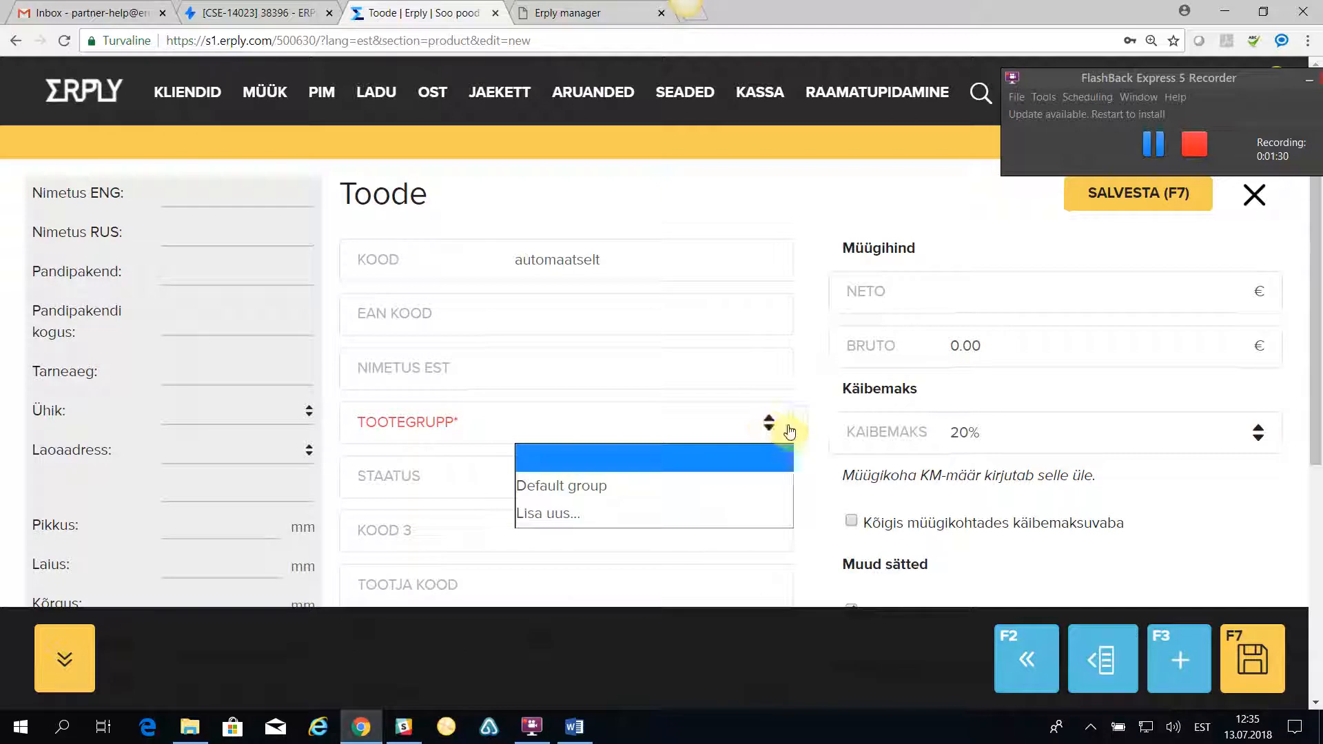
{"action": "left_click", "coordinate": [825, 475]}
{"action": "scroll", "coordinate": [825, 474], "scroll_direction": "down", "scroll_amount": 3}
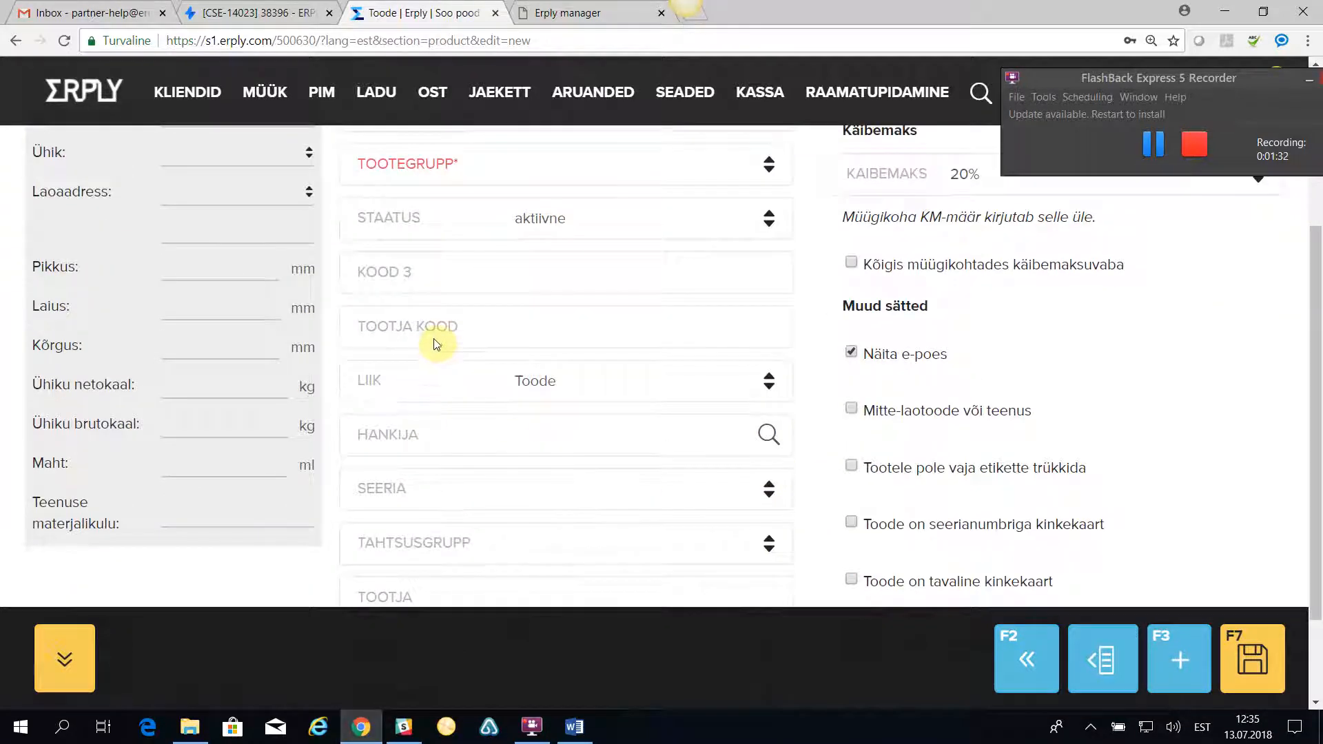
{"action": "scroll", "coordinate": [523, 522], "scroll_direction": "down", "scroll_amount": 2}
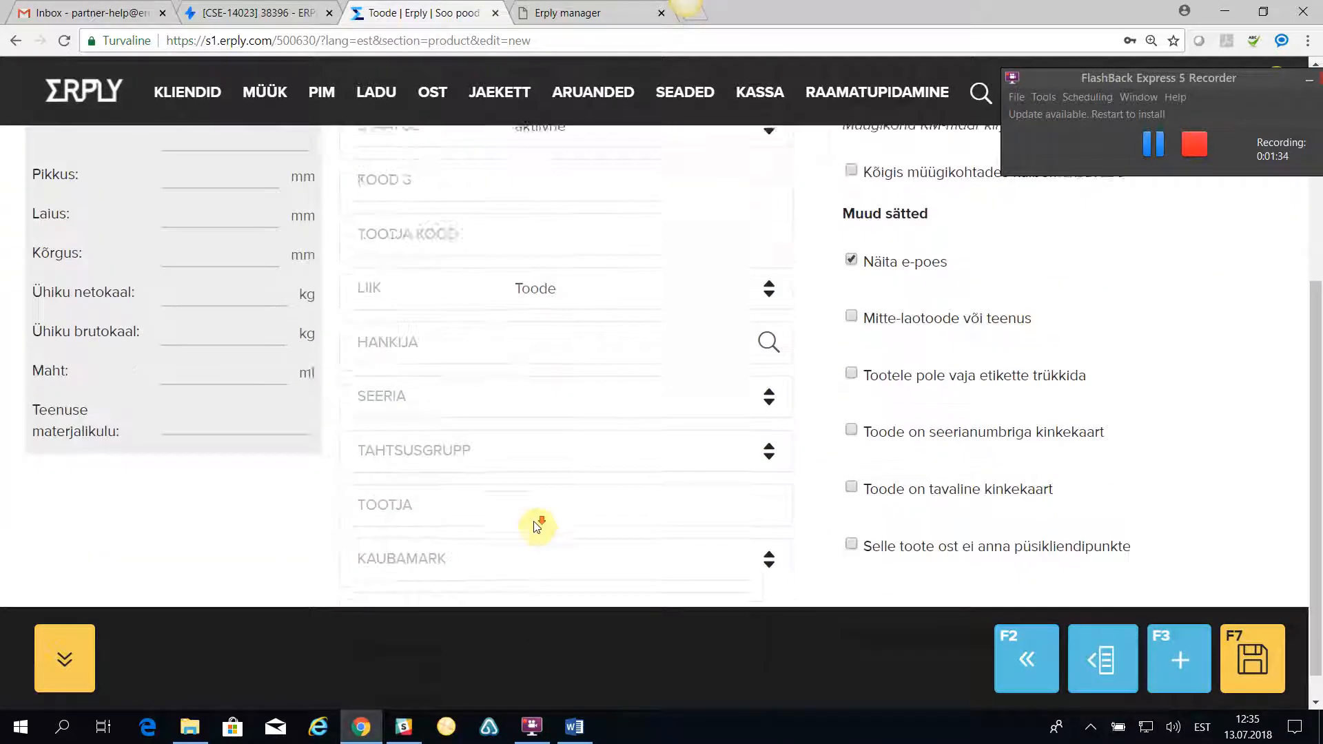
{"action": "scroll", "coordinate": [283, 488], "scroll_direction": "up", "scroll_amount": 5}
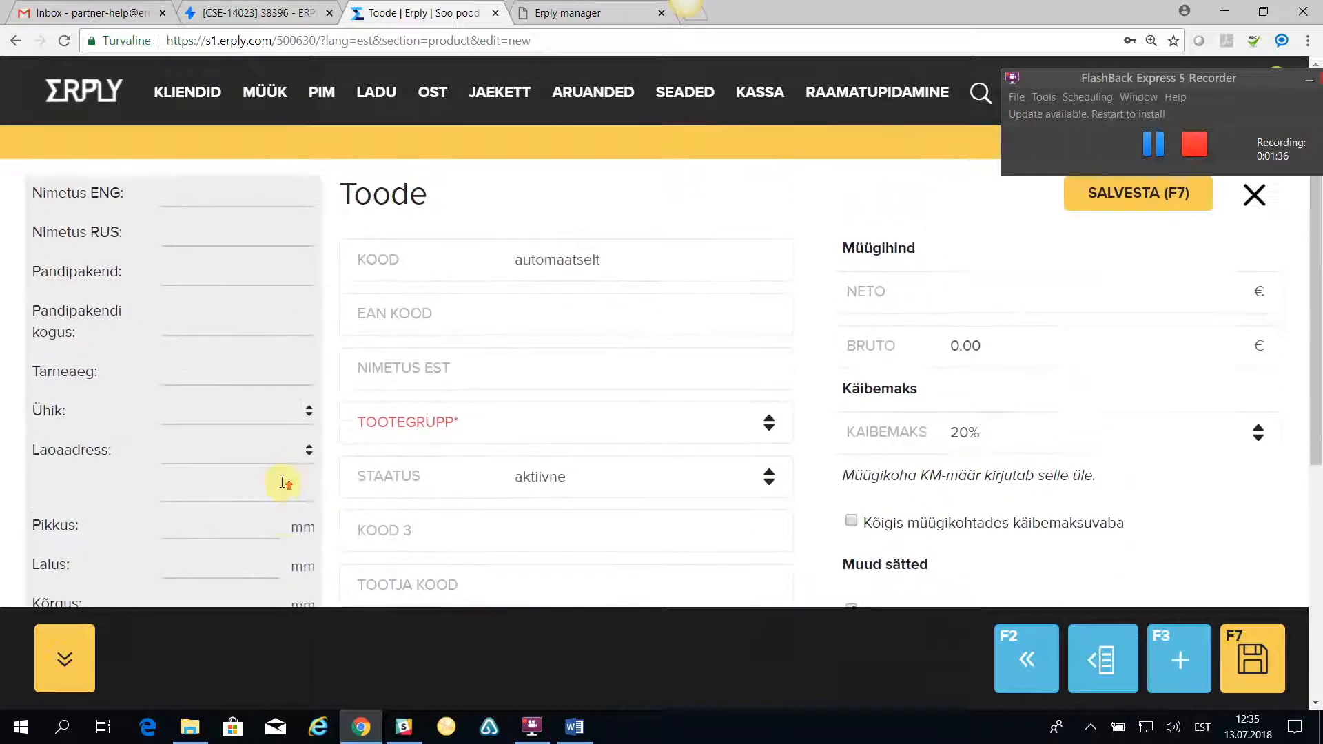
- Open the product group Default group for editing from the product groups list
{"action": "left_click", "coordinate": [327, 96]}
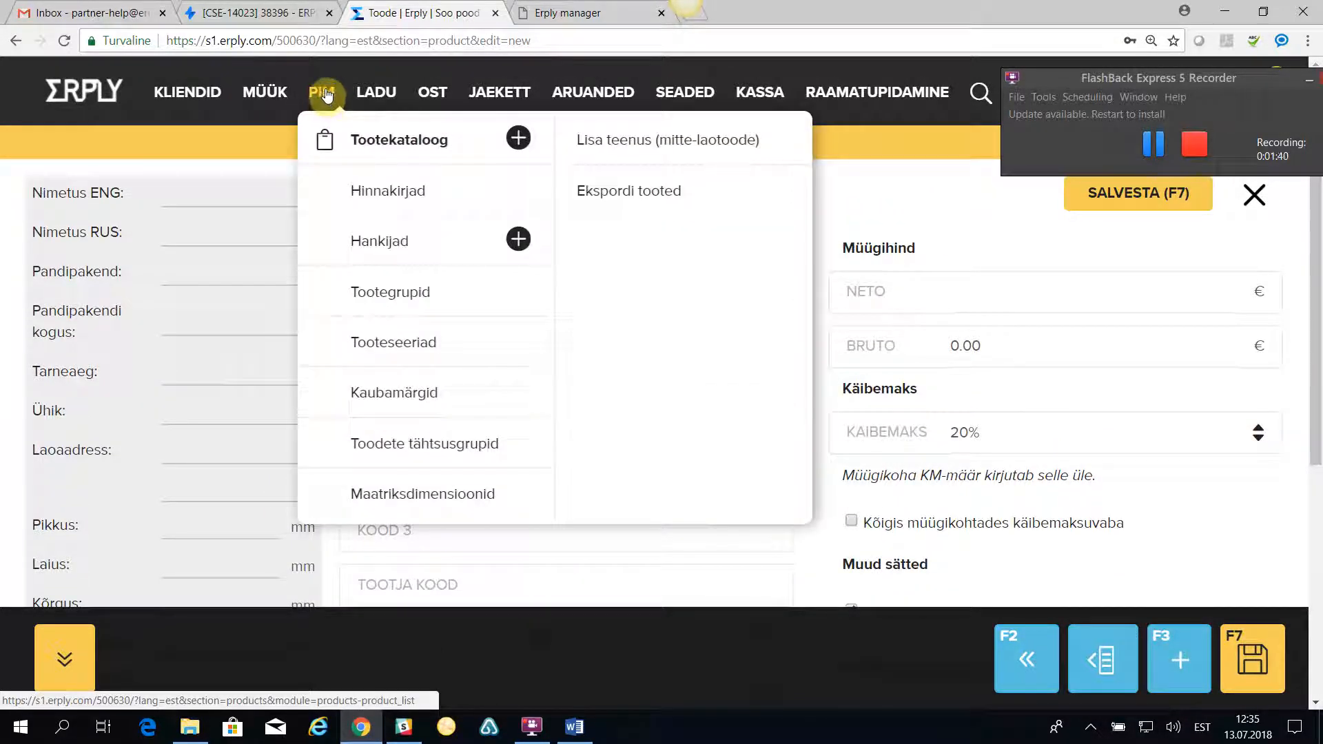
{"action": "left_click", "coordinate": [383, 296]}
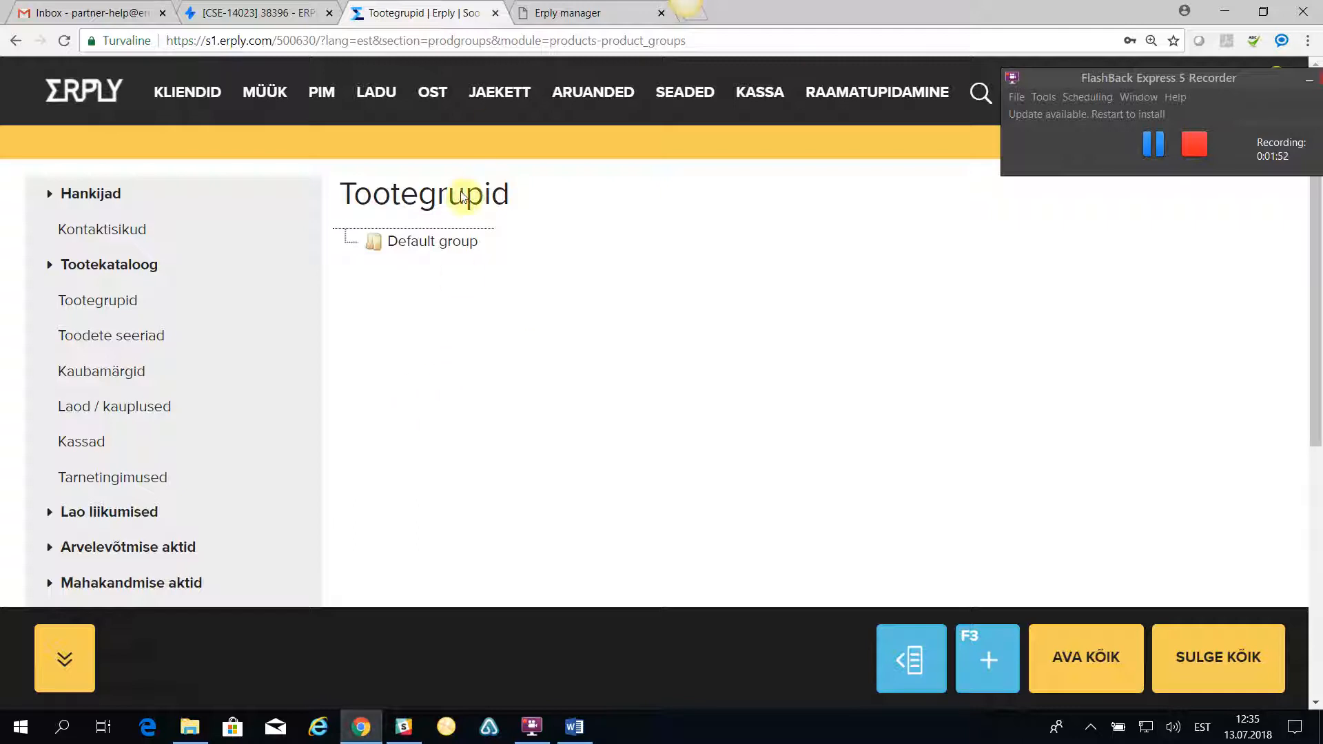
{"action": "right_click", "coordinate": [410, 246]}
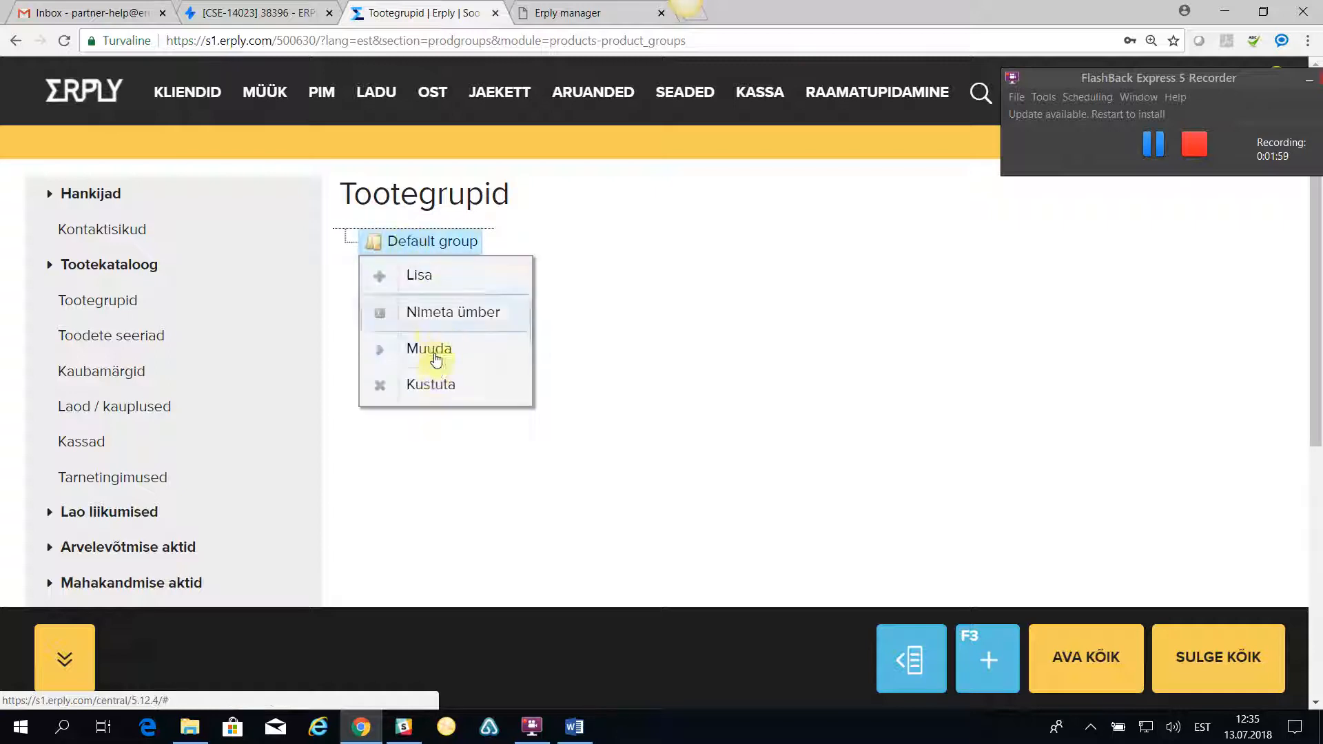
{"action": "left_click", "coordinate": [434, 347]}
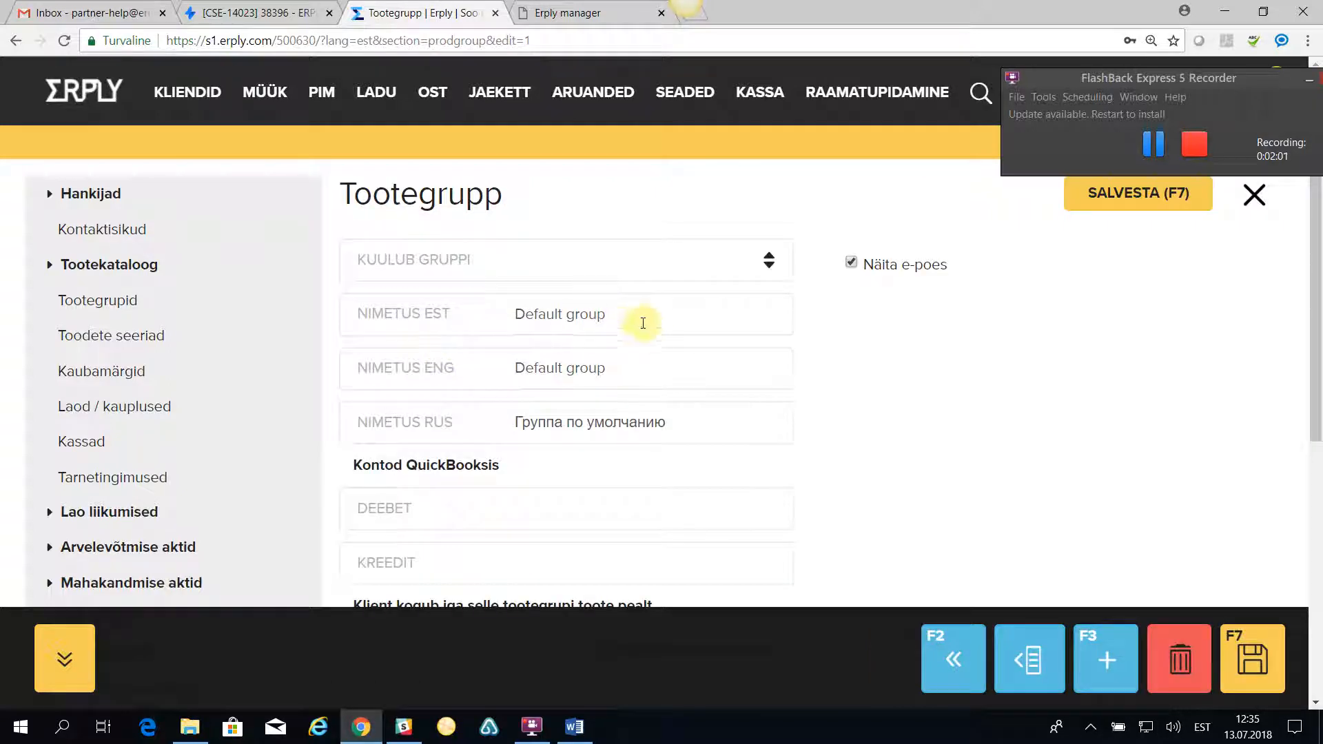
- Rename the default group to Joogid in Estonian and Drinks in English, then save and close it
{"action": "left_click_drag", "start_coordinate": [641, 321], "coordinate": [511, 310]}
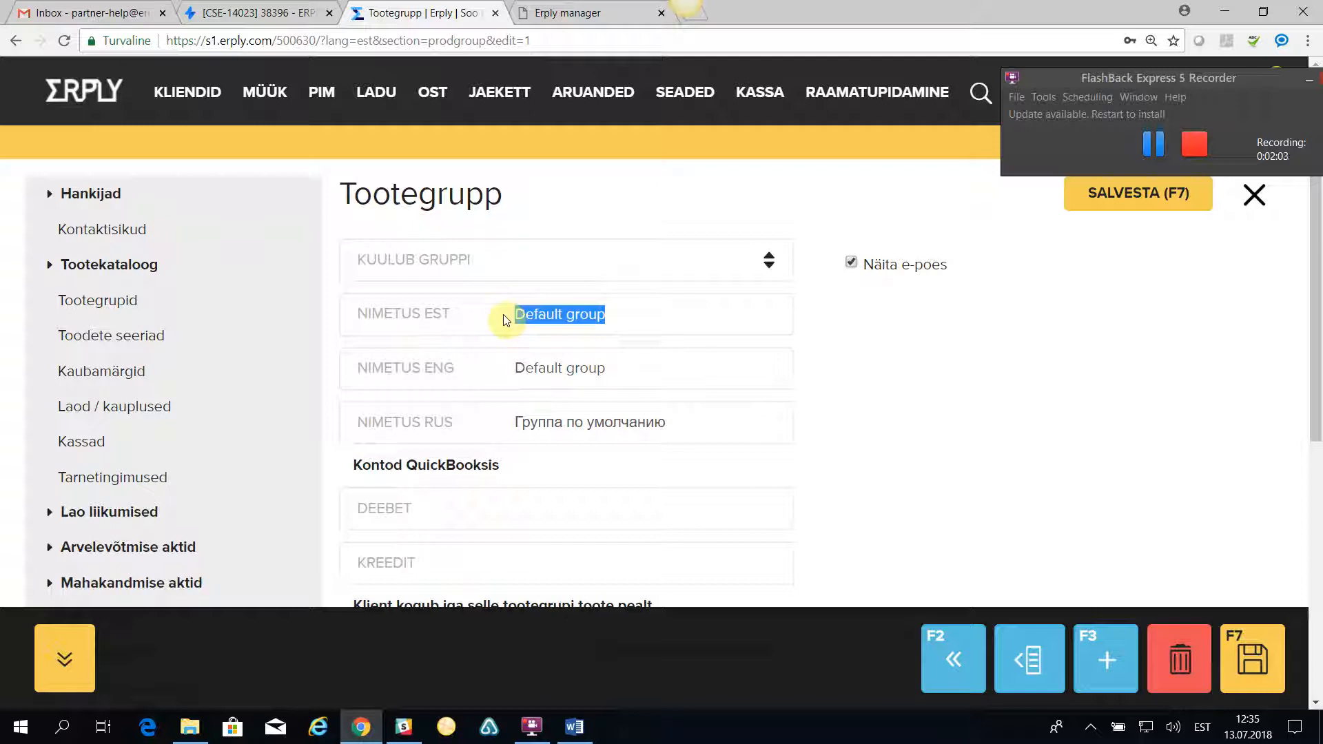
{"action": "type", "text": "Joogid"}
{"action": "left_click_drag", "start_coordinate": [646, 366], "coordinate": [400, 349]}
{"action": "type", "text": "D"}
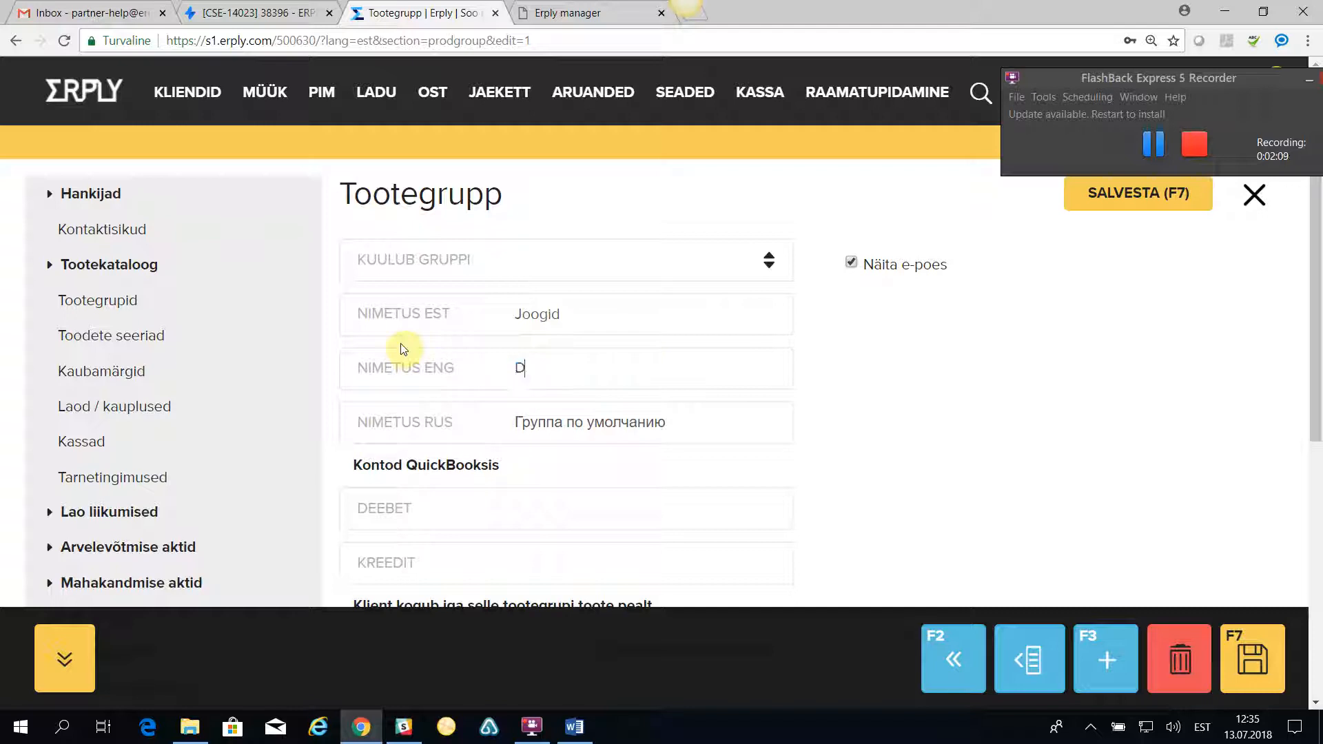
{"action": "type", "text": "rinks"}
{"action": "left_click", "coordinate": [1118, 195]}
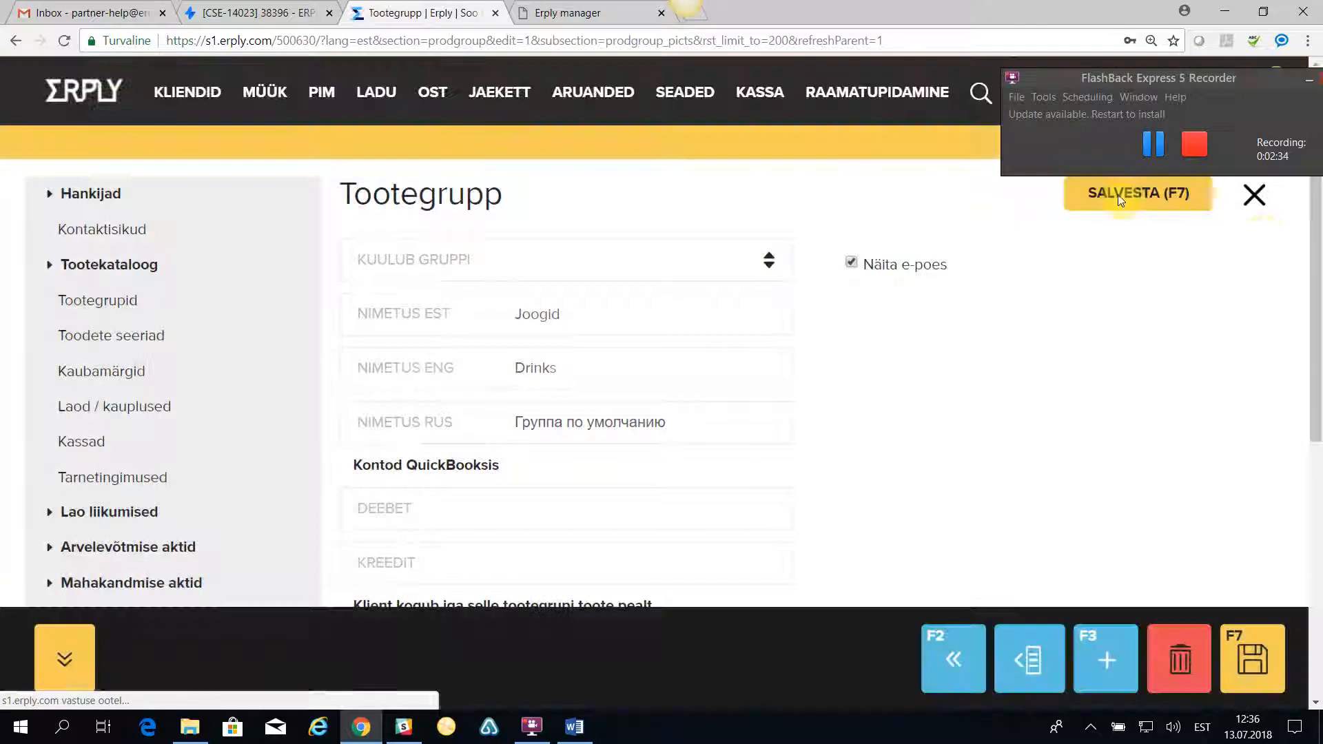
{"action": "left_click", "coordinate": [1255, 195]}
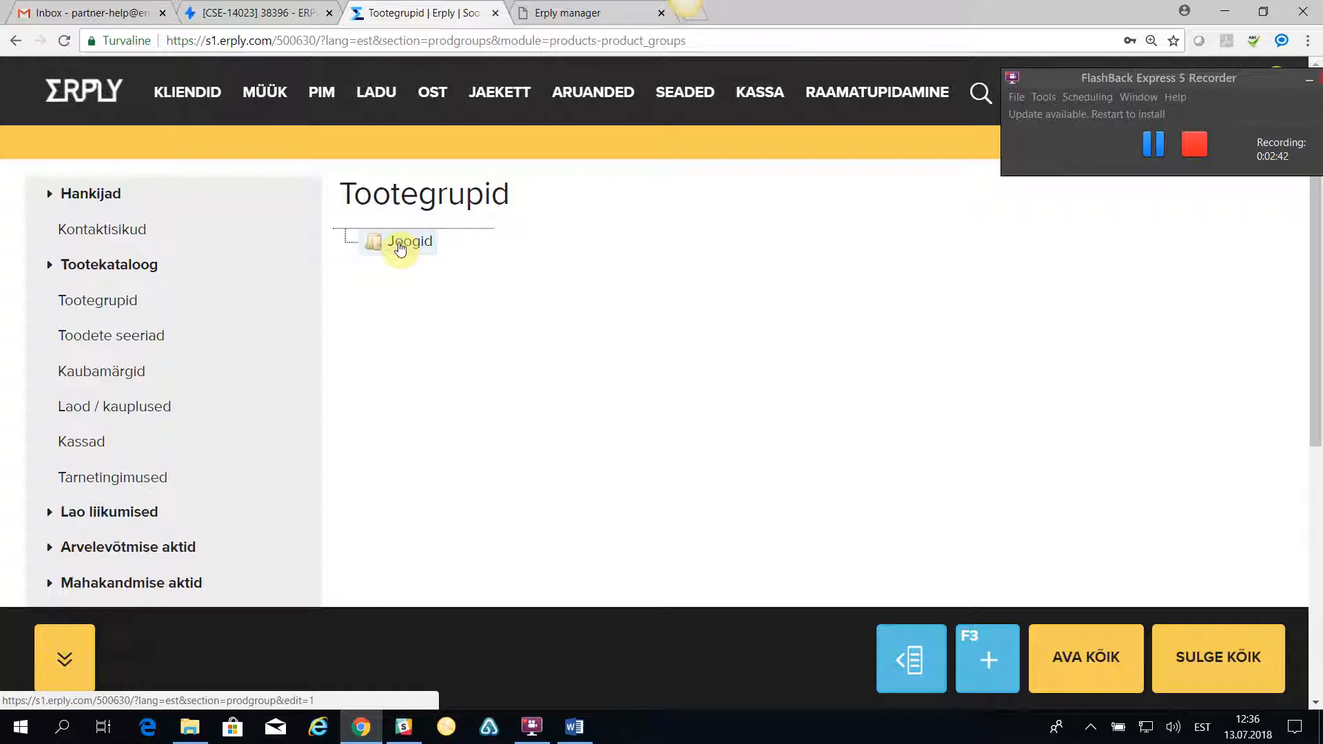
- Add a subgroup named Külmad joogid under the Joogid product group
{"action": "right_click", "coordinate": [400, 248]}
{"action": "left_click", "coordinate": [448, 272]}
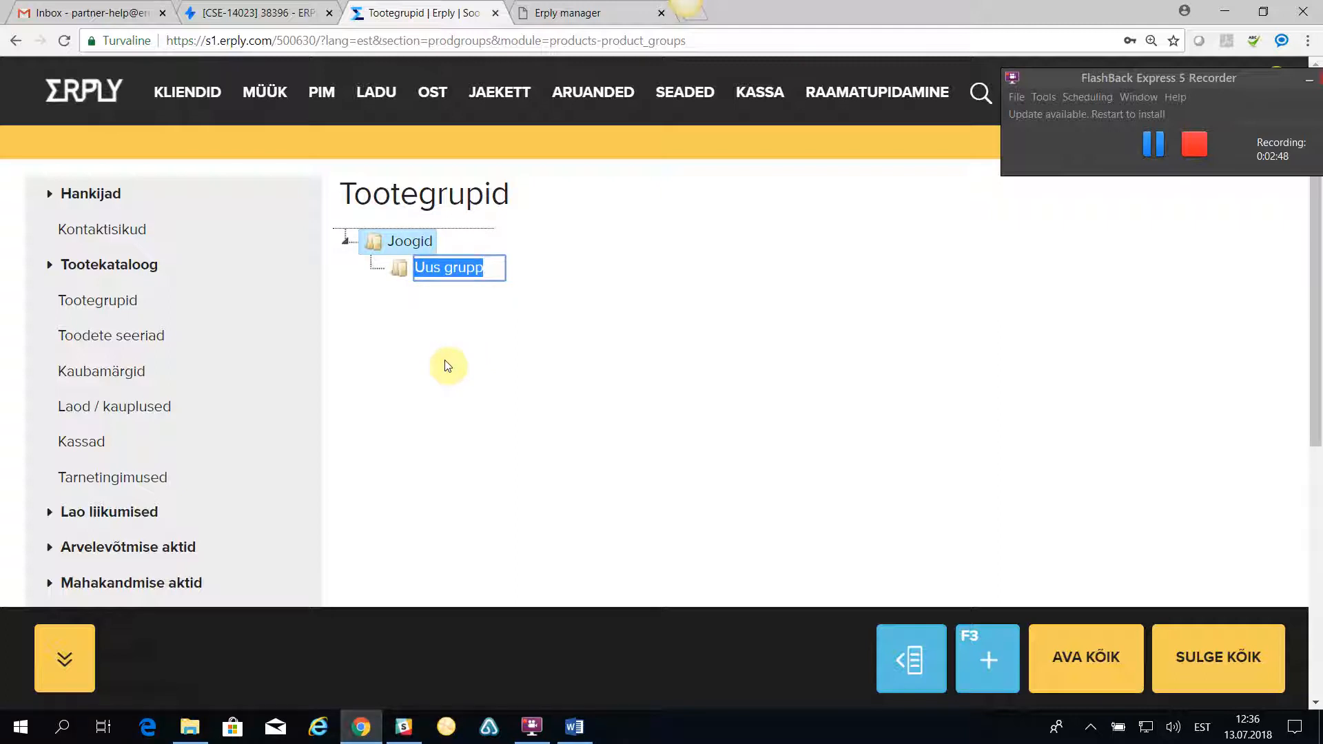
{"action": "type", "text": "K"}
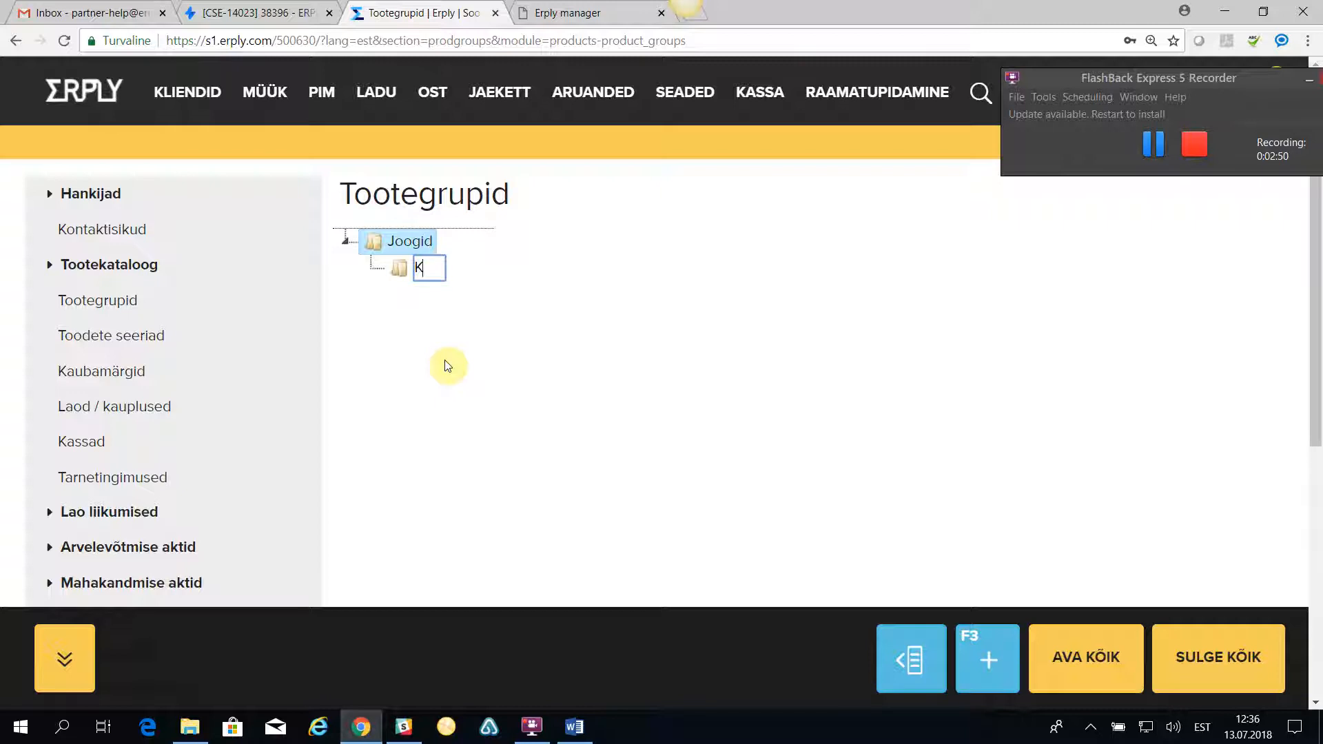
{"action": "type", "text": "ülmad joo"}
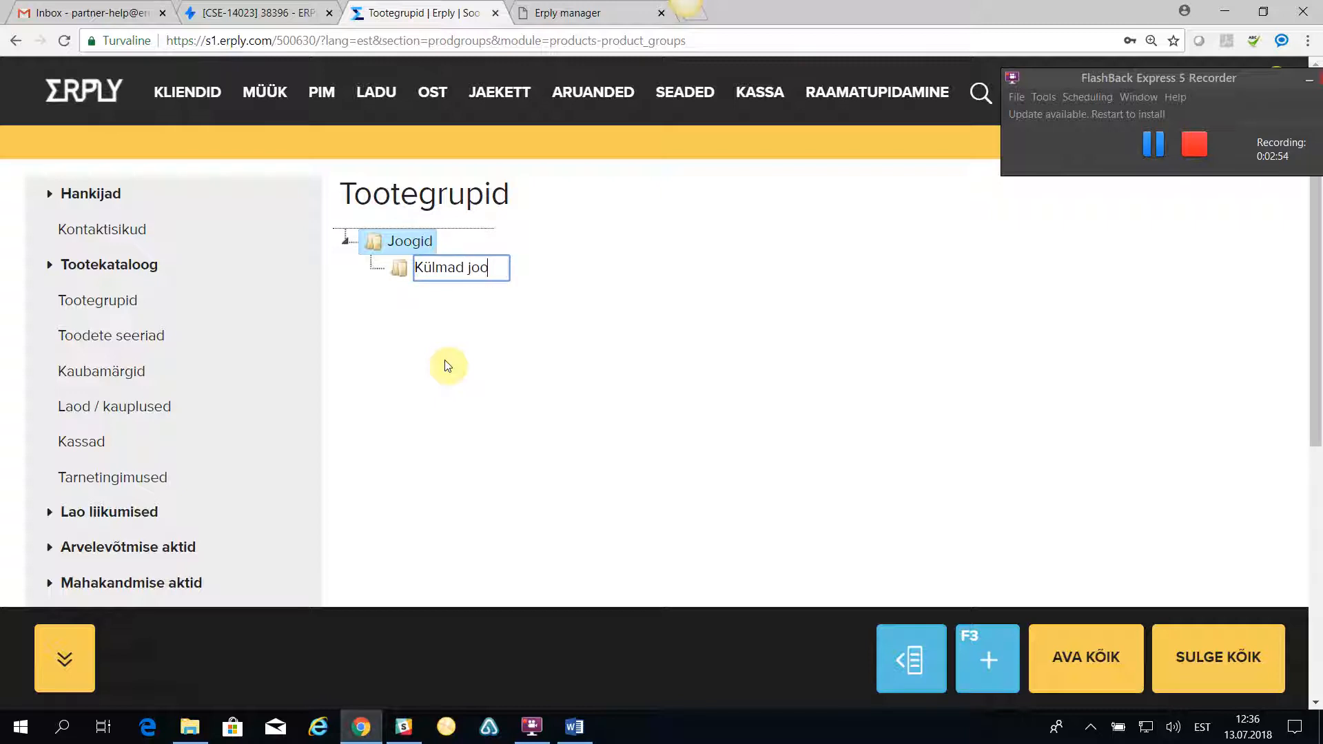
{"action": "type", "text": "gid"}
{"action": "key", "text": "Return"}
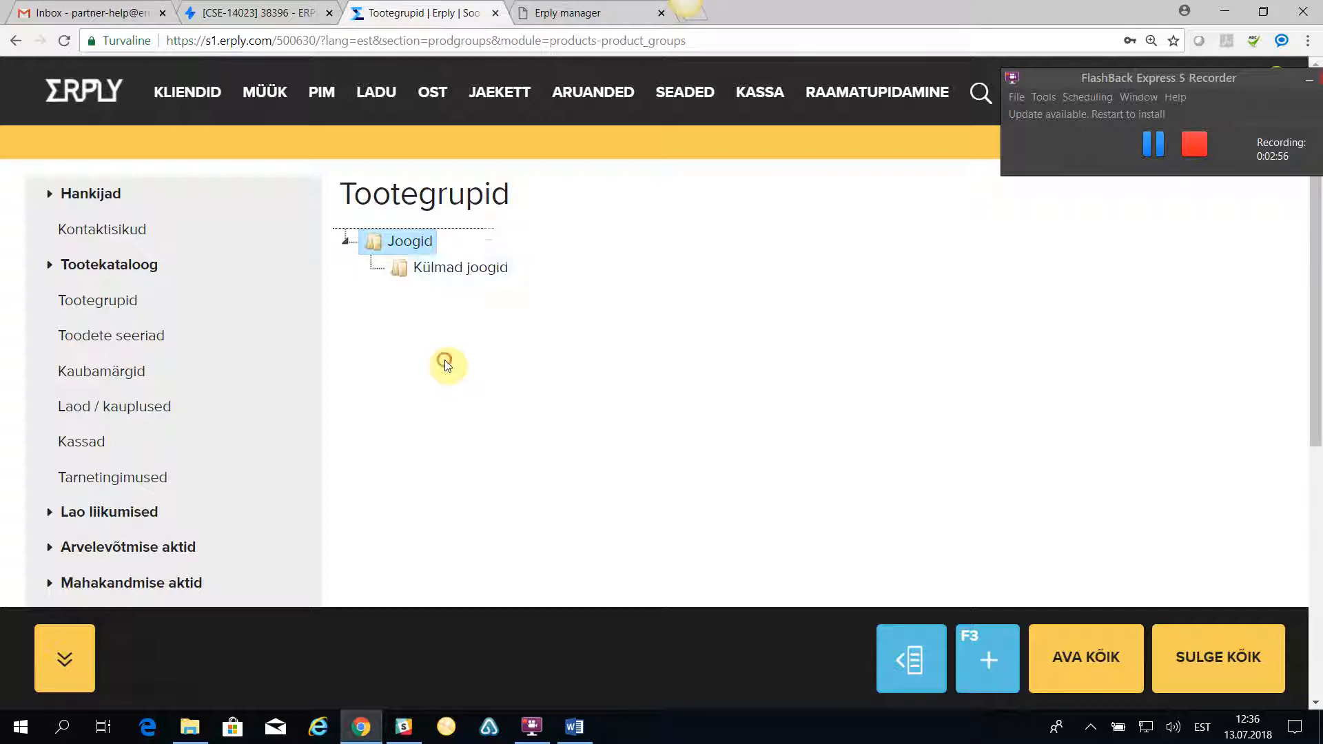
- Add a second subgroup named Kuumad joogid under the Joogid product group
{"action": "right_click", "coordinate": [402, 246]}
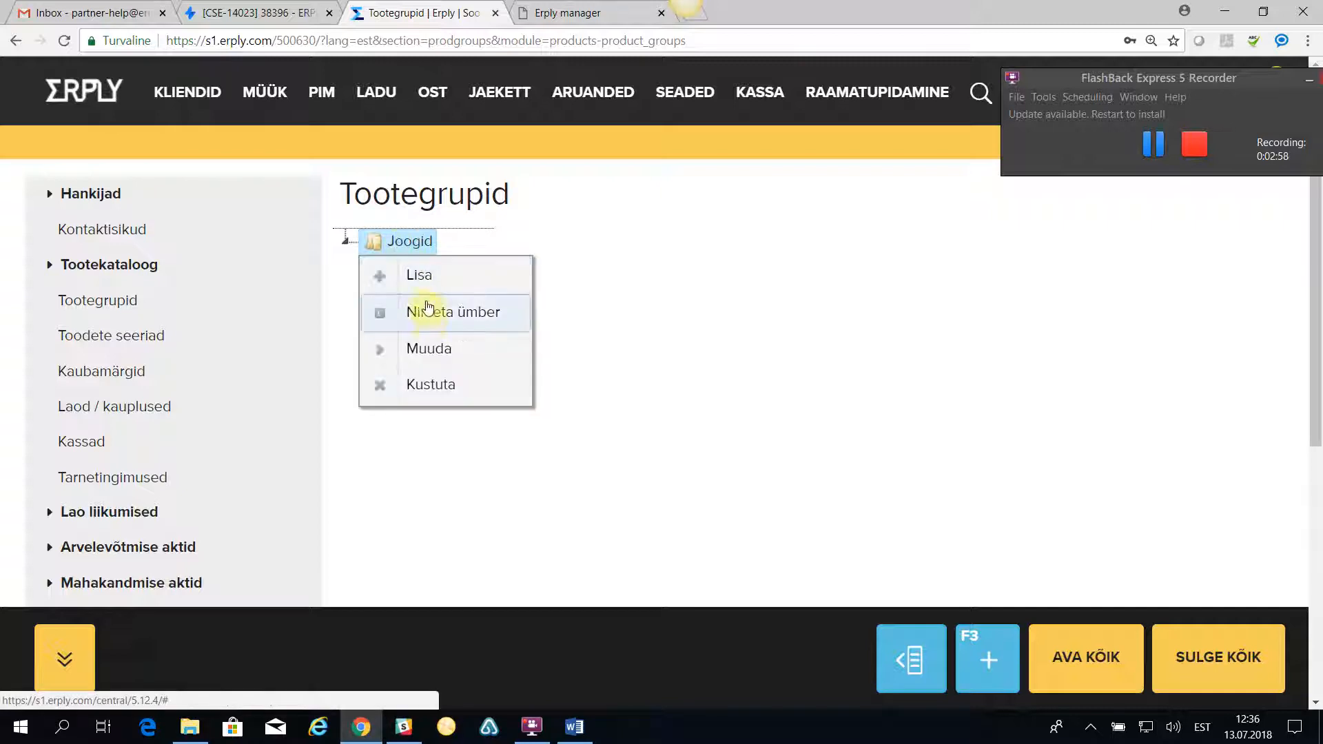
{"action": "left_click", "coordinate": [431, 276]}
{"action": "type", "text": "Külmad j"}
{"action": "type", "text": "oogid"}
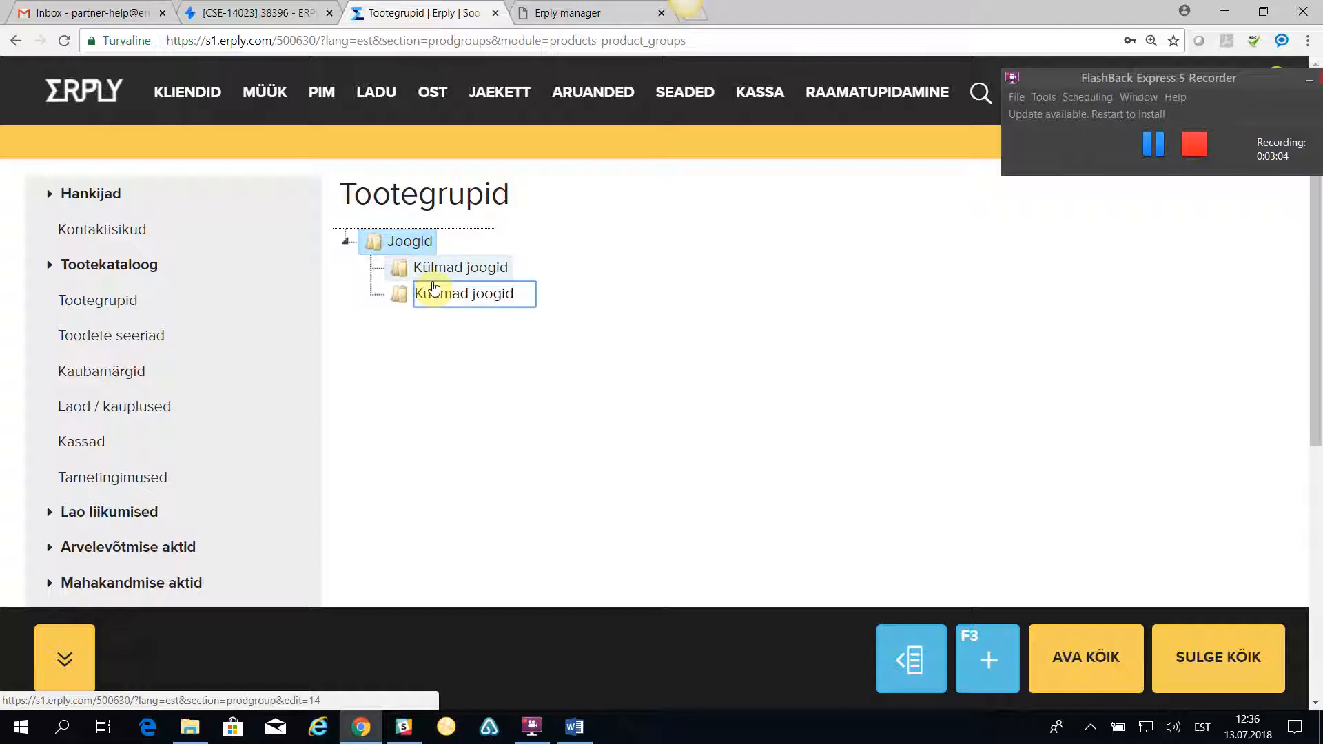
{"action": "left_click", "coordinate": [481, 384]}
- Add a third subgroup named Teenused under the Joogid product group
{"action": "right_click", "coordinate": [404, 242]}
{"action": "left_click", "coordinate": [417, 274]}
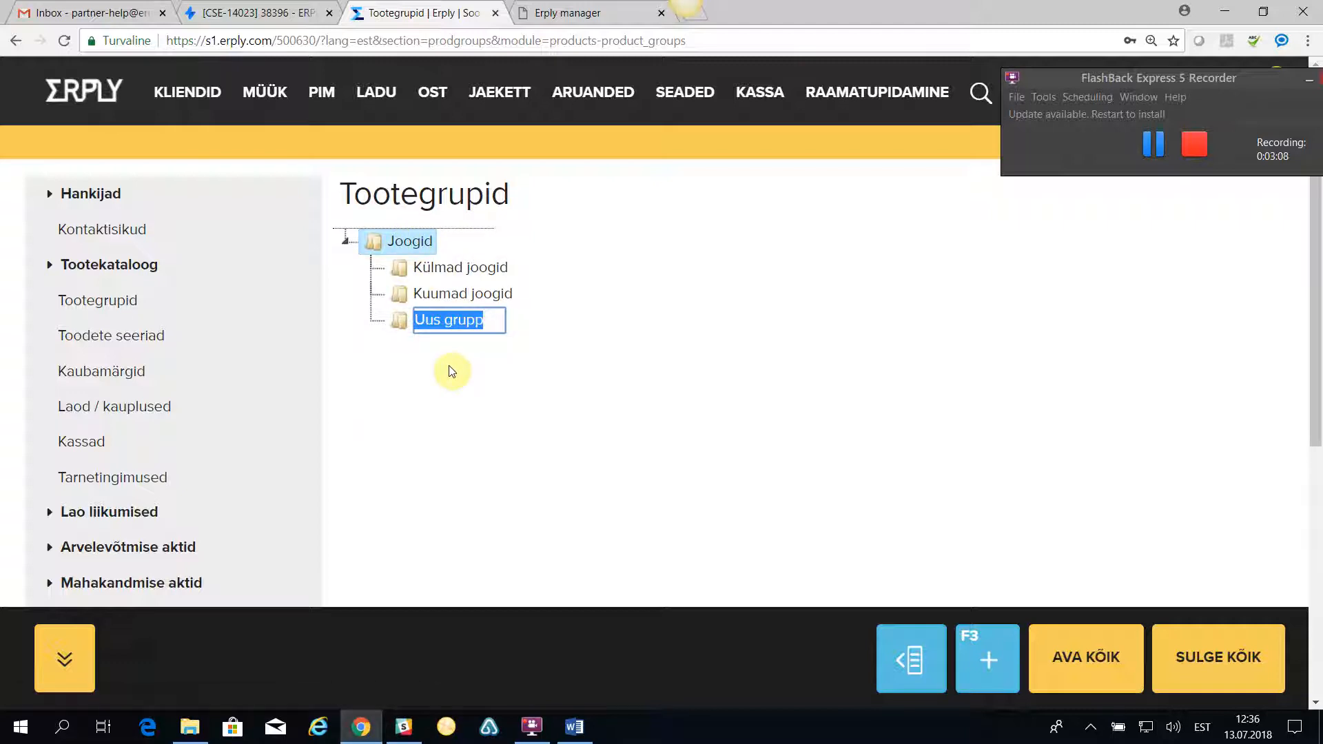
{"action": "type", "text": "Teenused"}
{"action": "key", "text": "Return"}
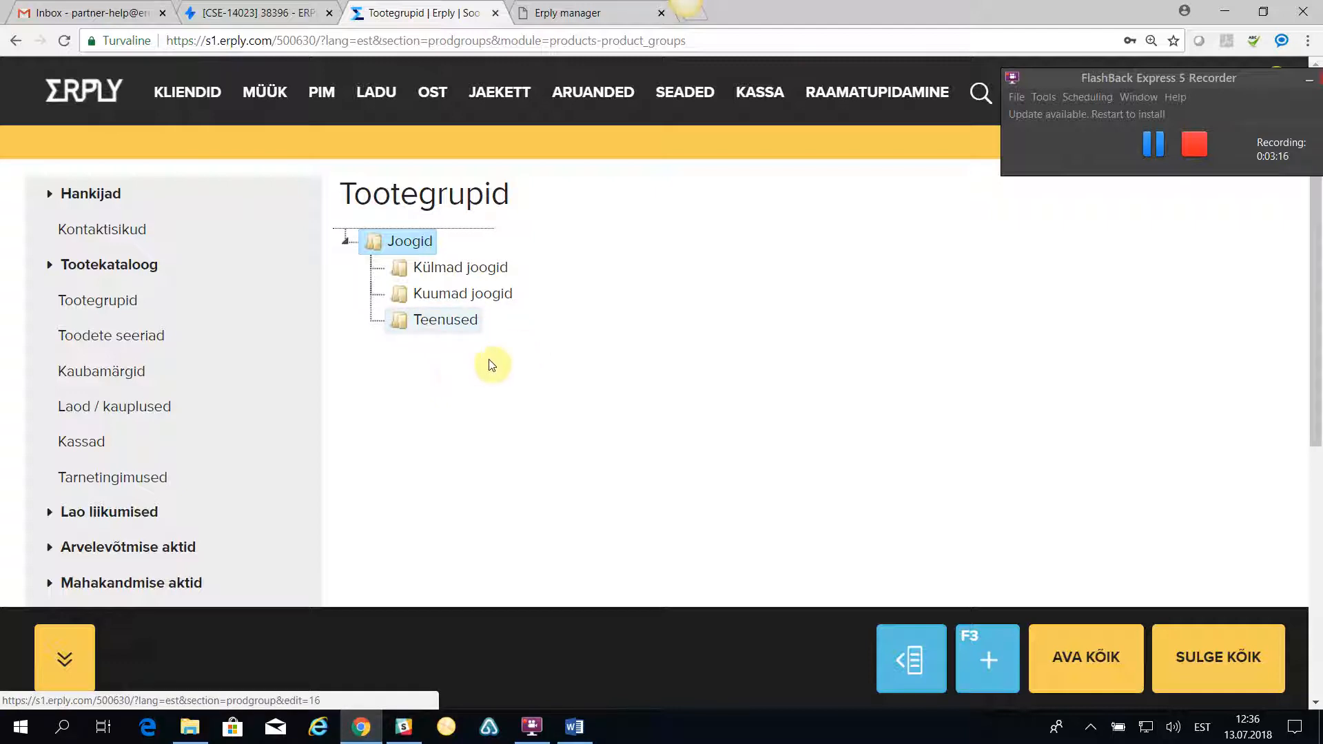
- Edit the Teenused subgroup to remove its parent group Joogid, making it a top-level group, then save and close it
{"action": "right_click", "coordinate": [434, 324]}
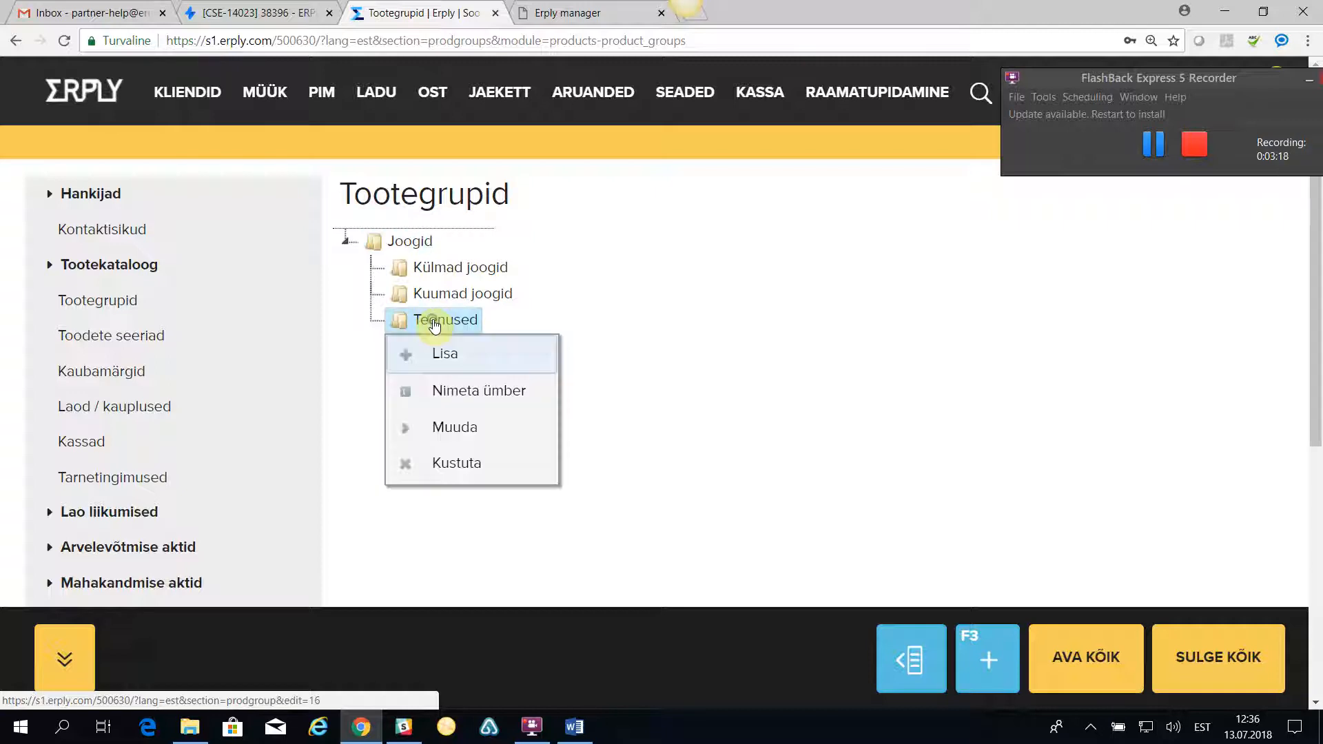
{"action": "left_click", "coordinate": [462, 428]}
{"action": "left_click", "coordinate": [765, 260]}
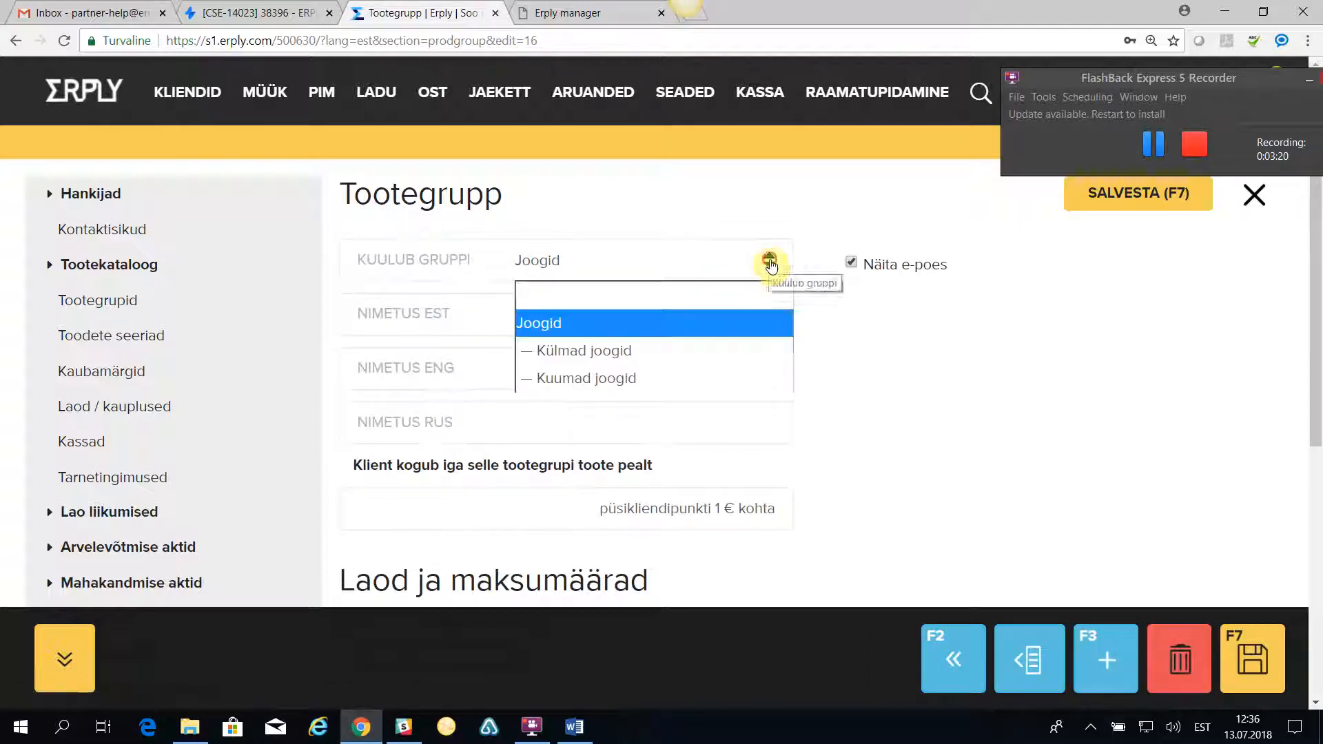
{"action": "left_click", "coordinate": [734, 288]}
{"action": "left_click", "coordinate": [1119, 193]}
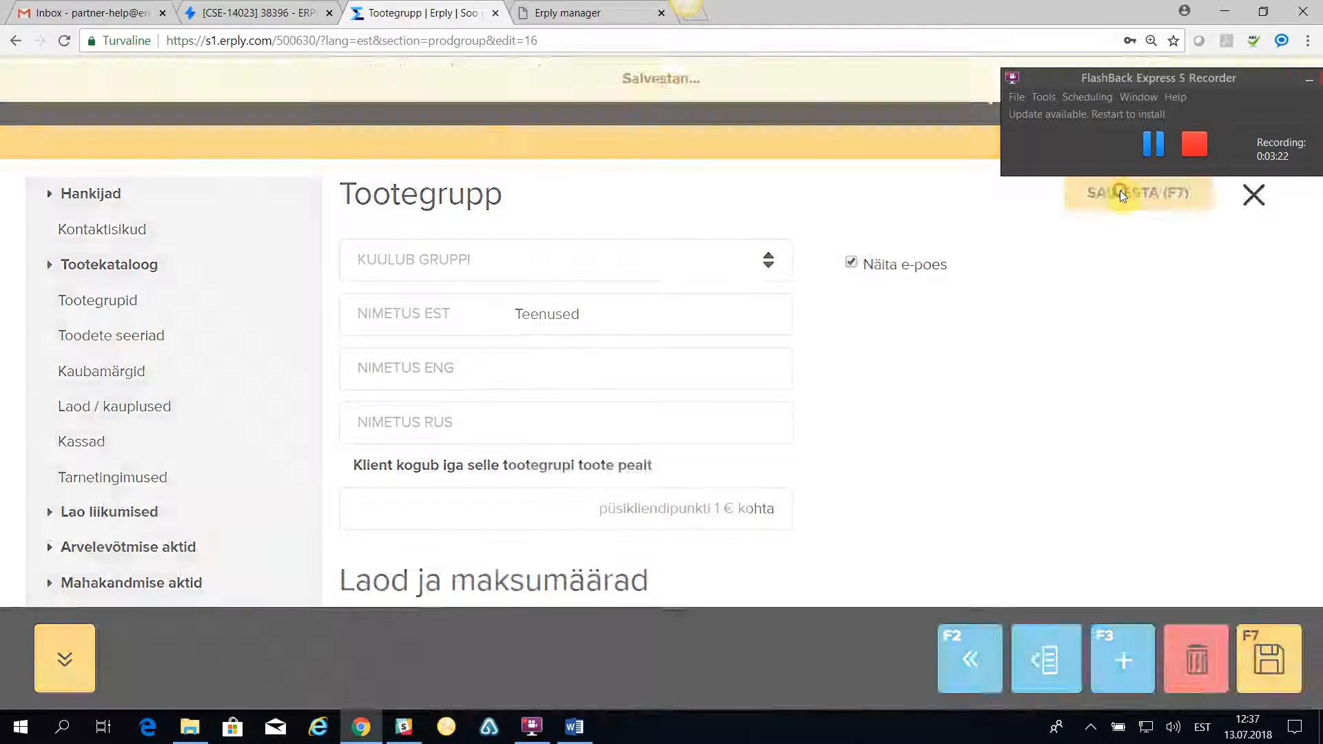
{"action": "left_click", "coordinate": [1255, 201]}
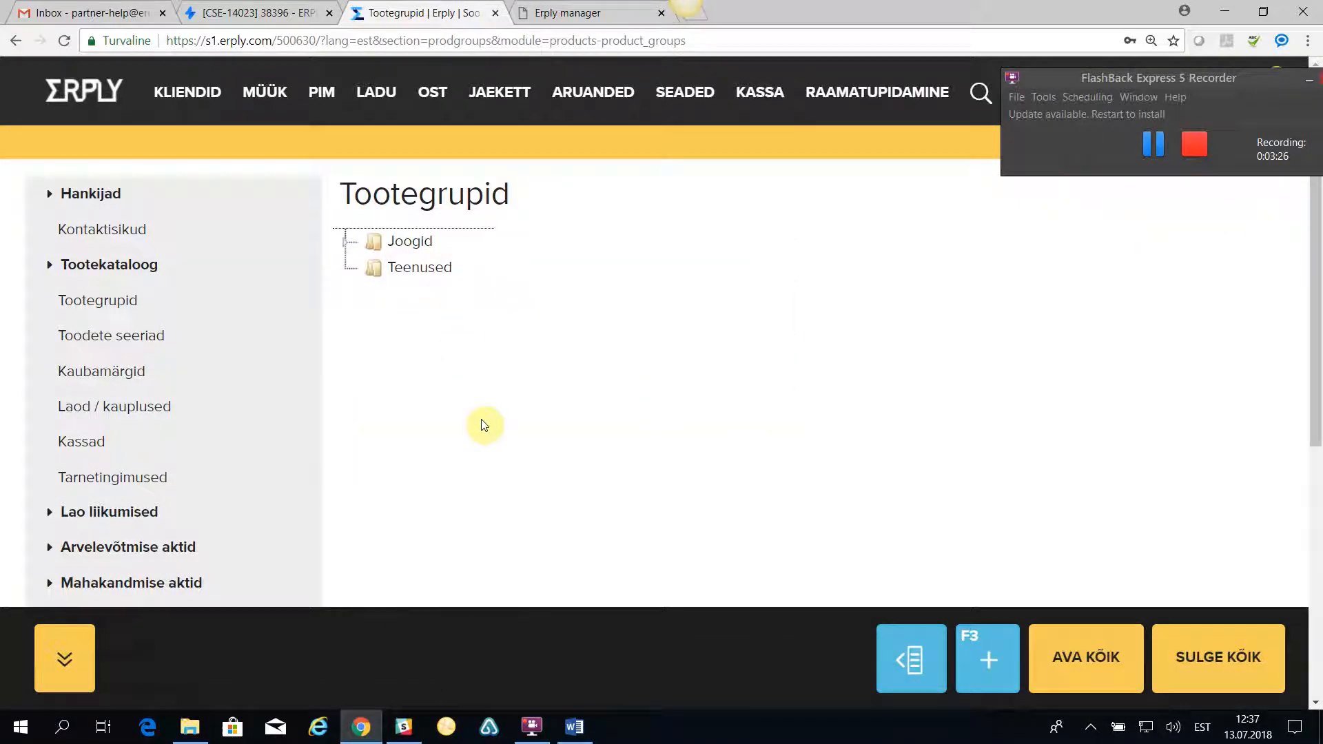
- Add two new top-level product groups named Tooraine and Rõivad
{"action": "left_click", "coordinate": [982, 662]}
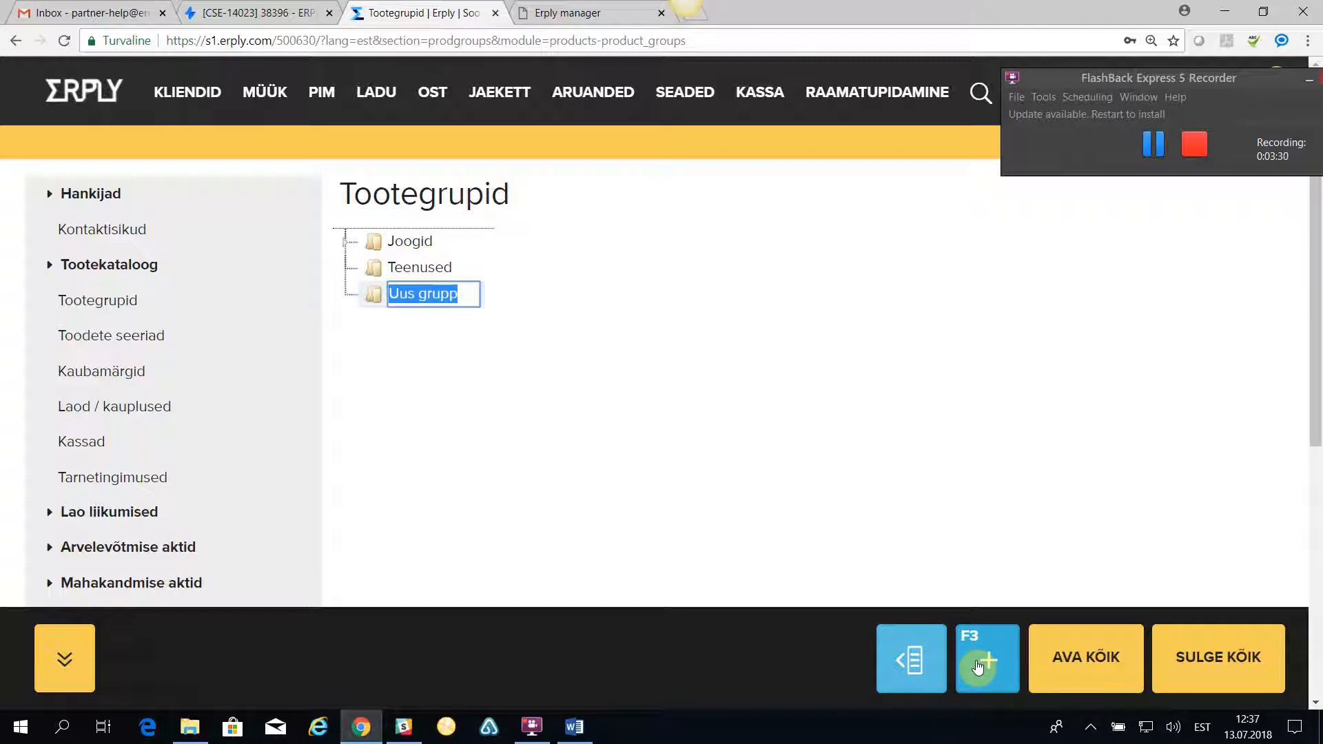
{"action": "type", "text": "T"}
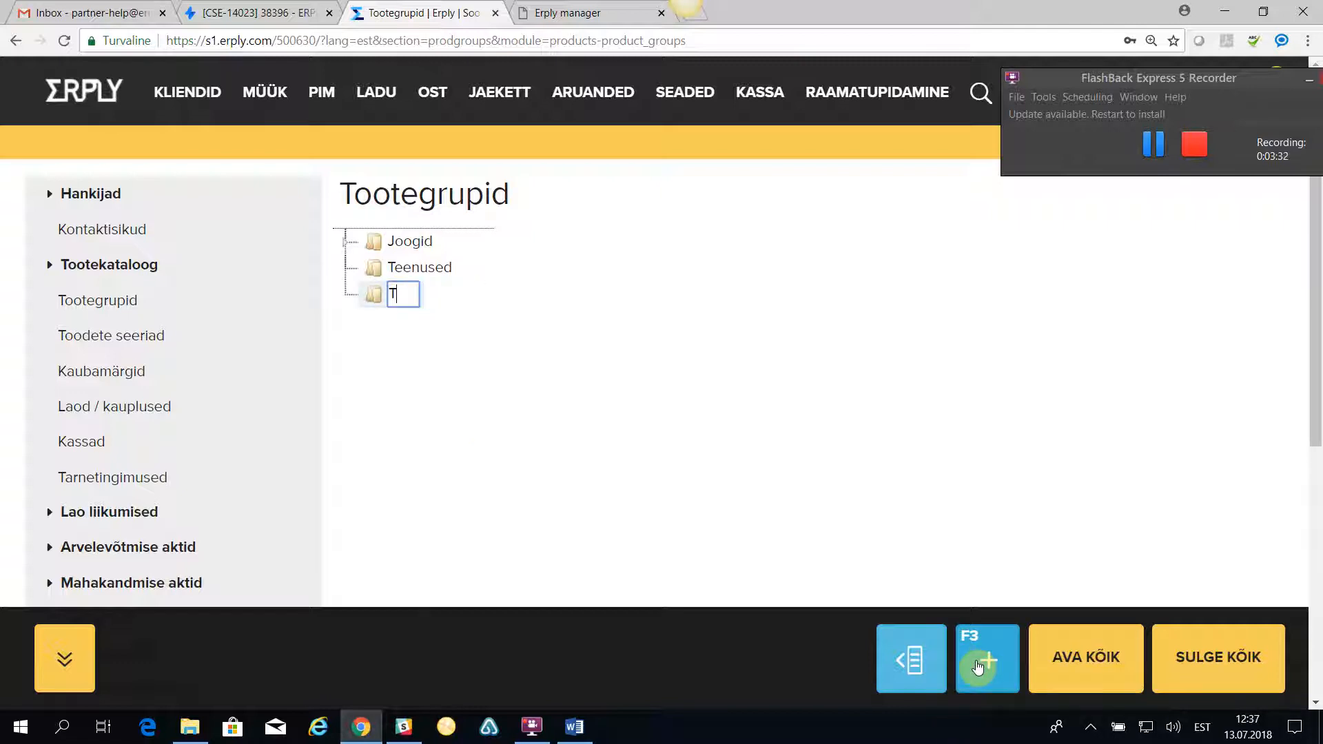
{"action": "type", "text": "ooraine"}
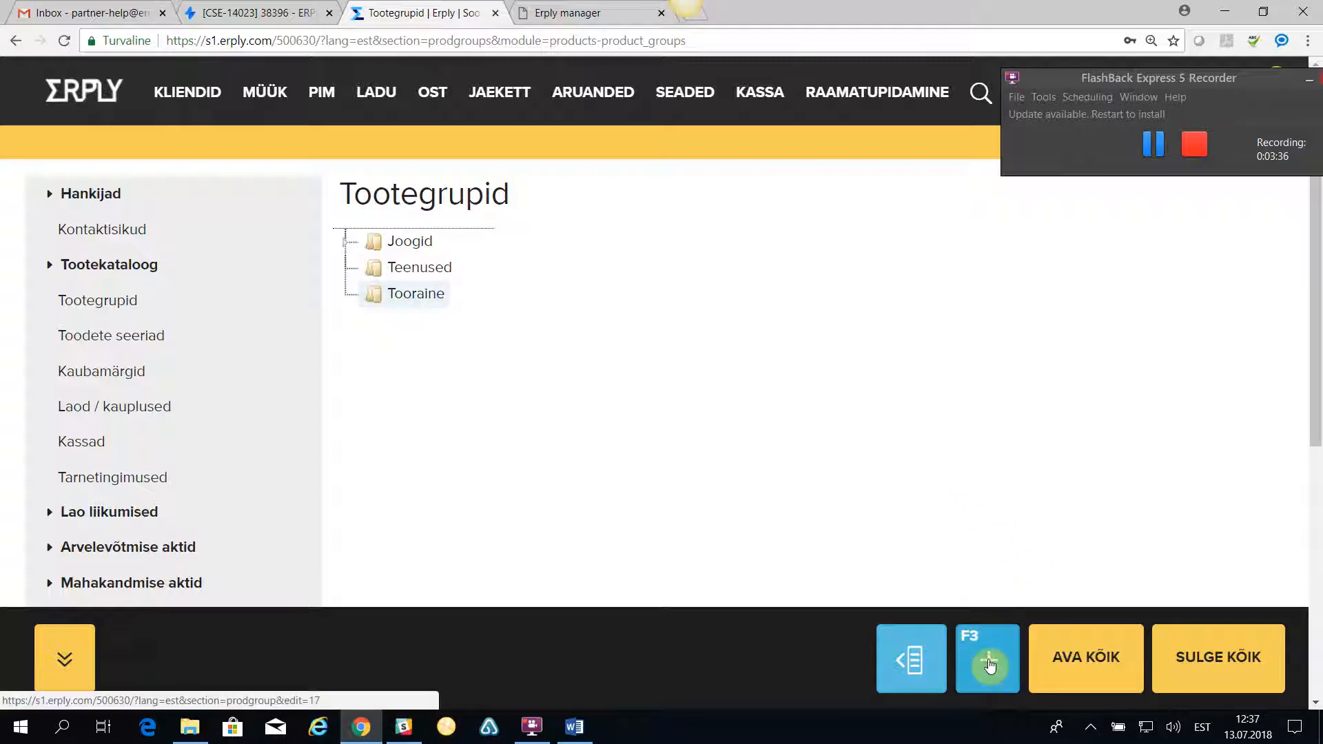
{"action": "left_click", "coordinate": [990, 665]}
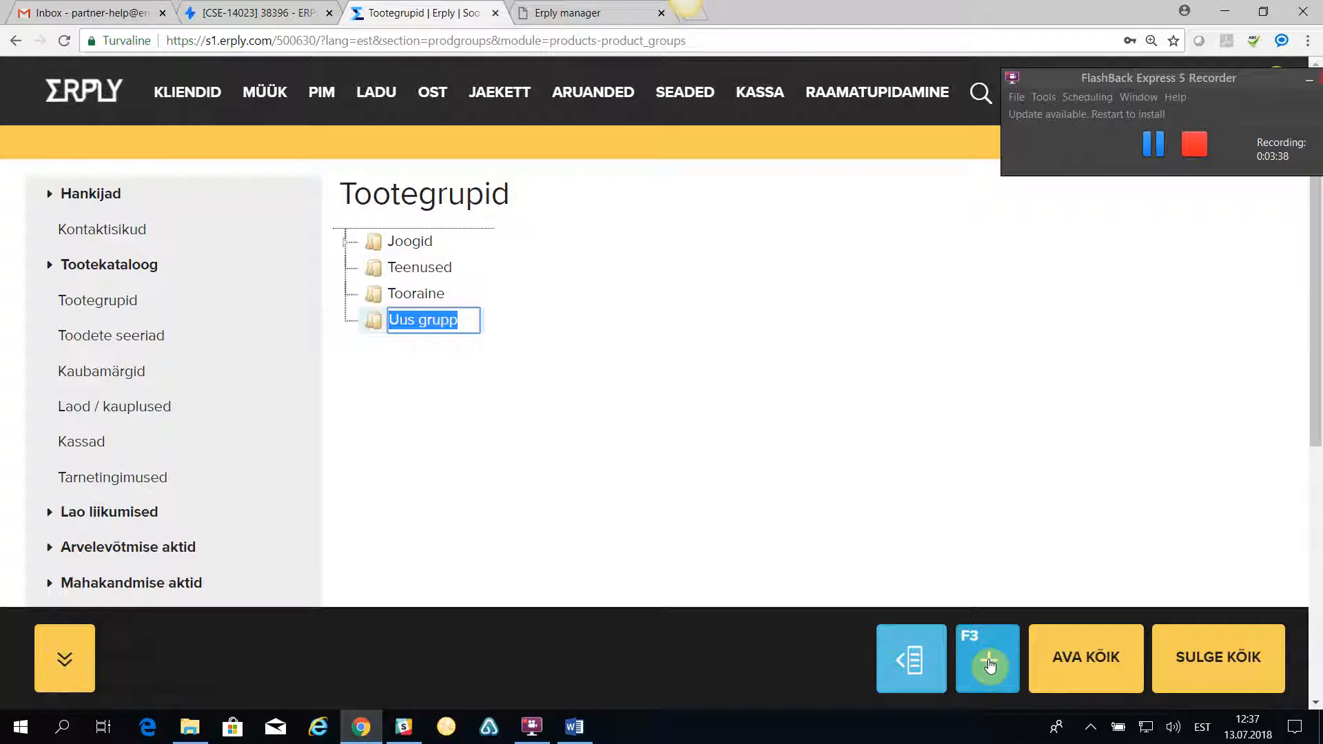
{"action": "type", "text": "Rõ"}
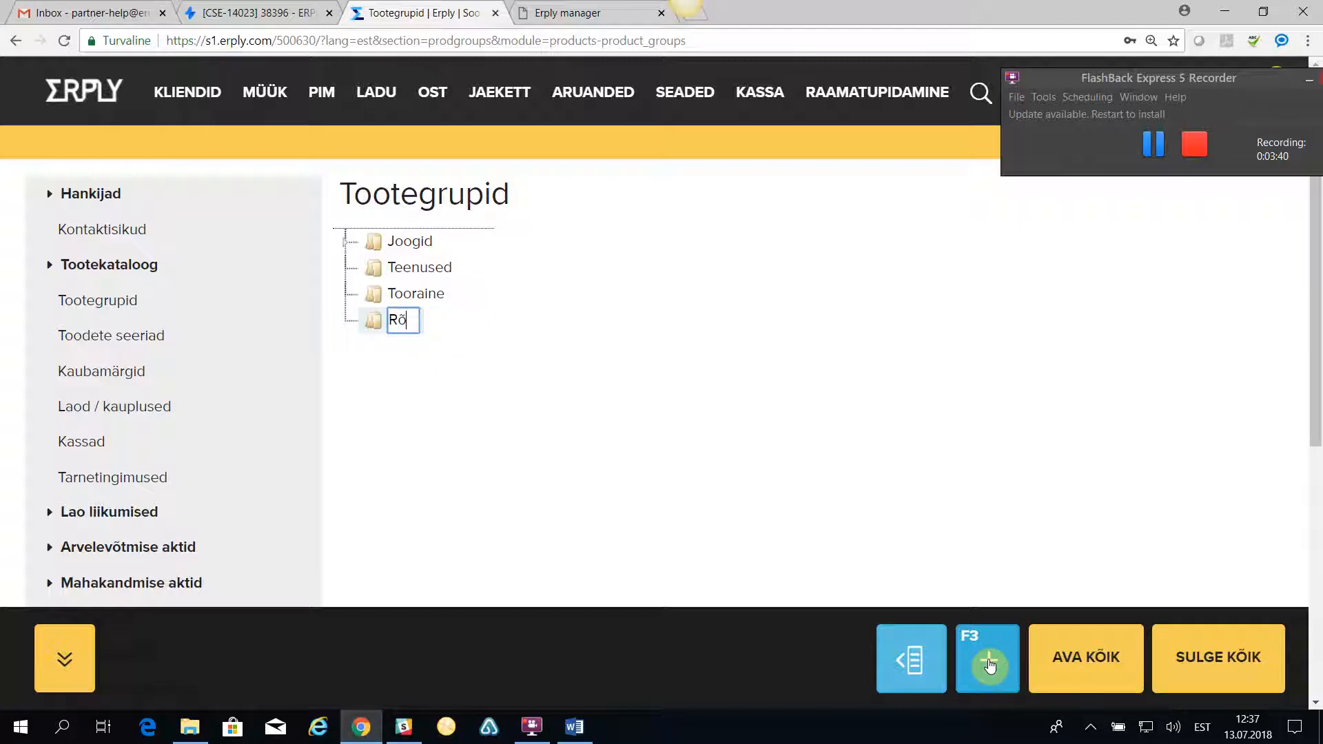
{"action": "type", "text": "ivad"}
{"action": "left_click", "coordinate": [907, 496]}
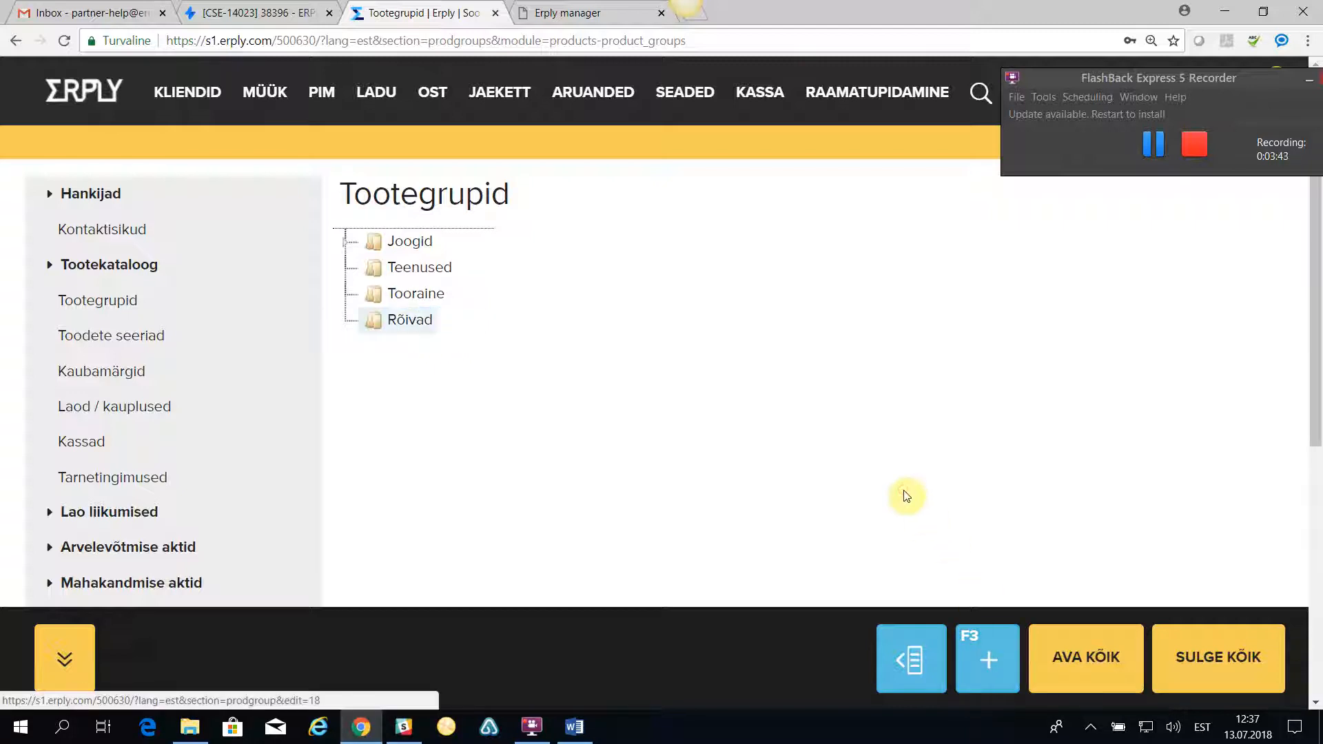
- Add a product group named T-särgid, move it under Rõivad, and expand the Rõivad and Joogid groups
{"action": "left_click", "coordinate": [1004, 667]}
{"action": "type", "text": "T-särgid"}
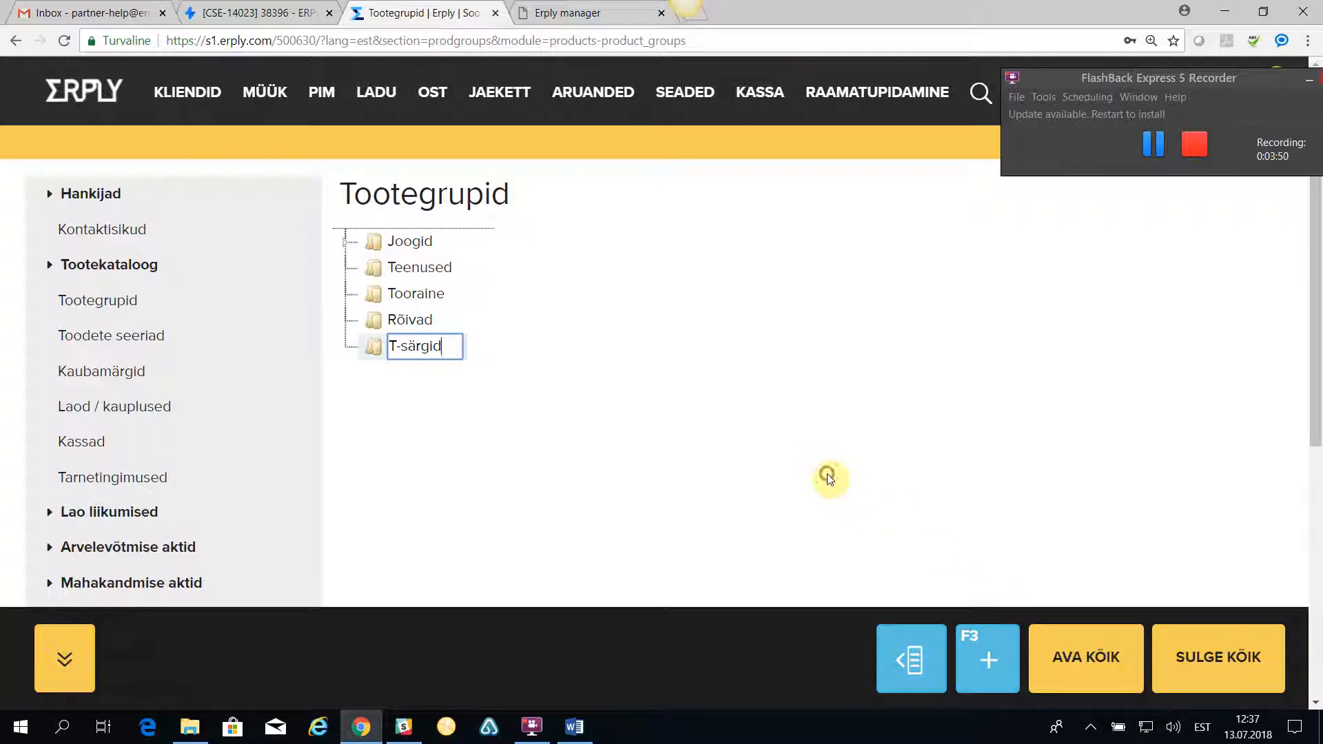
{"action": "key", "text": "Return"}
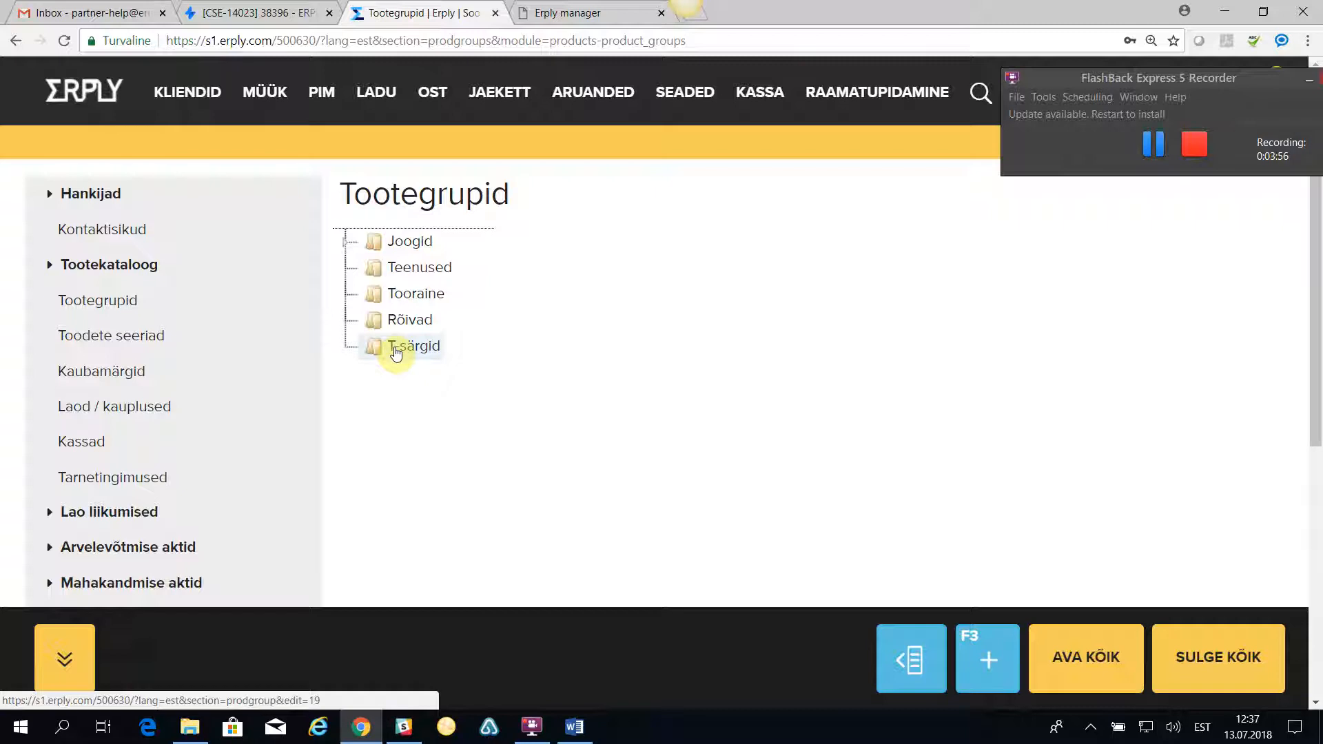
{"action": "left_click_drag", "start_coordinate": [396, 353], "coordinate": [416, 333]}
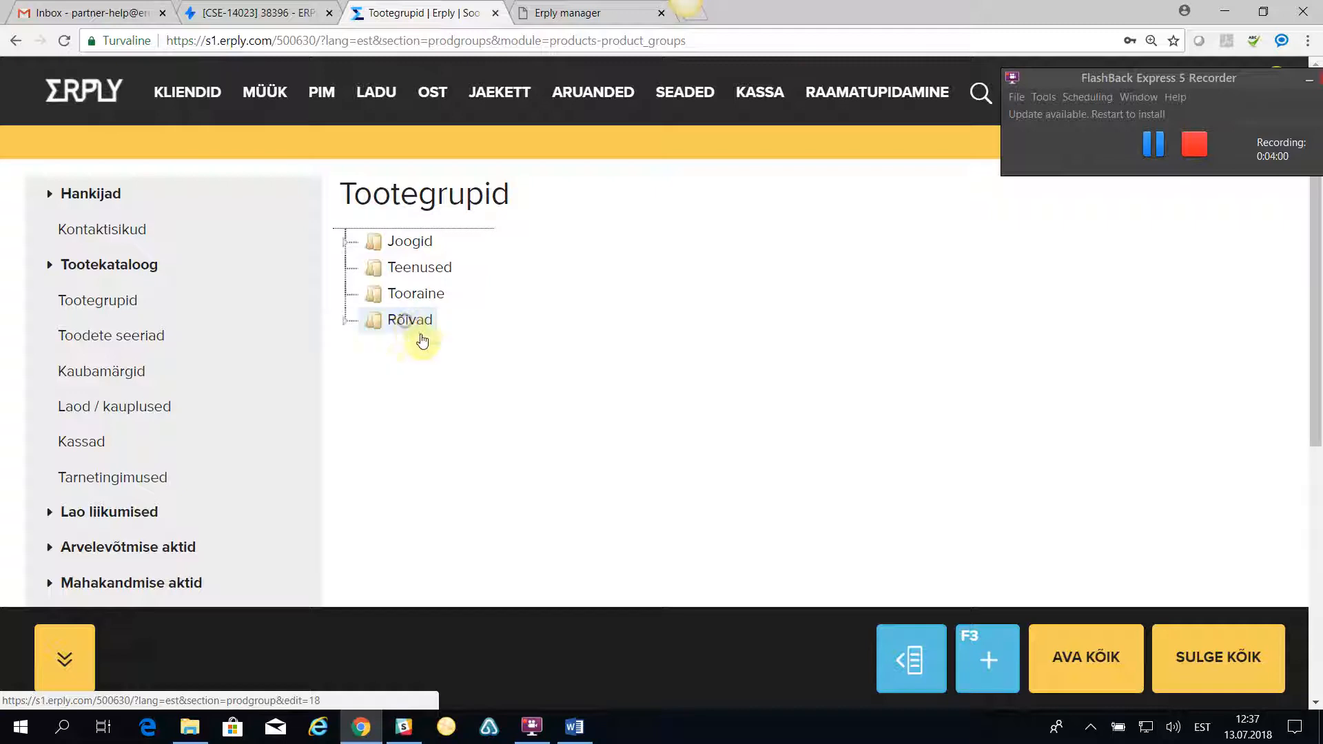
{"action": "left_click", "coordinate": [357, 322]}
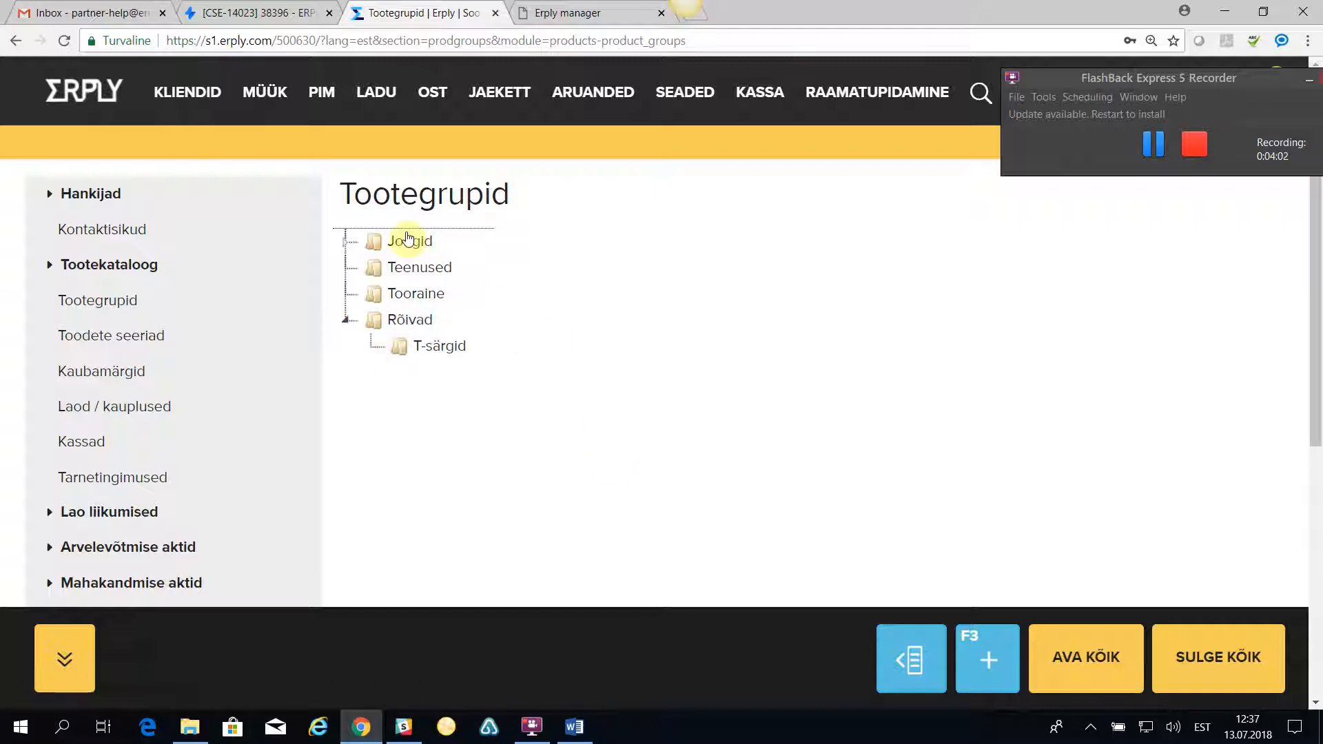
{"action": "left_click", "coordinate": [344, 241]}
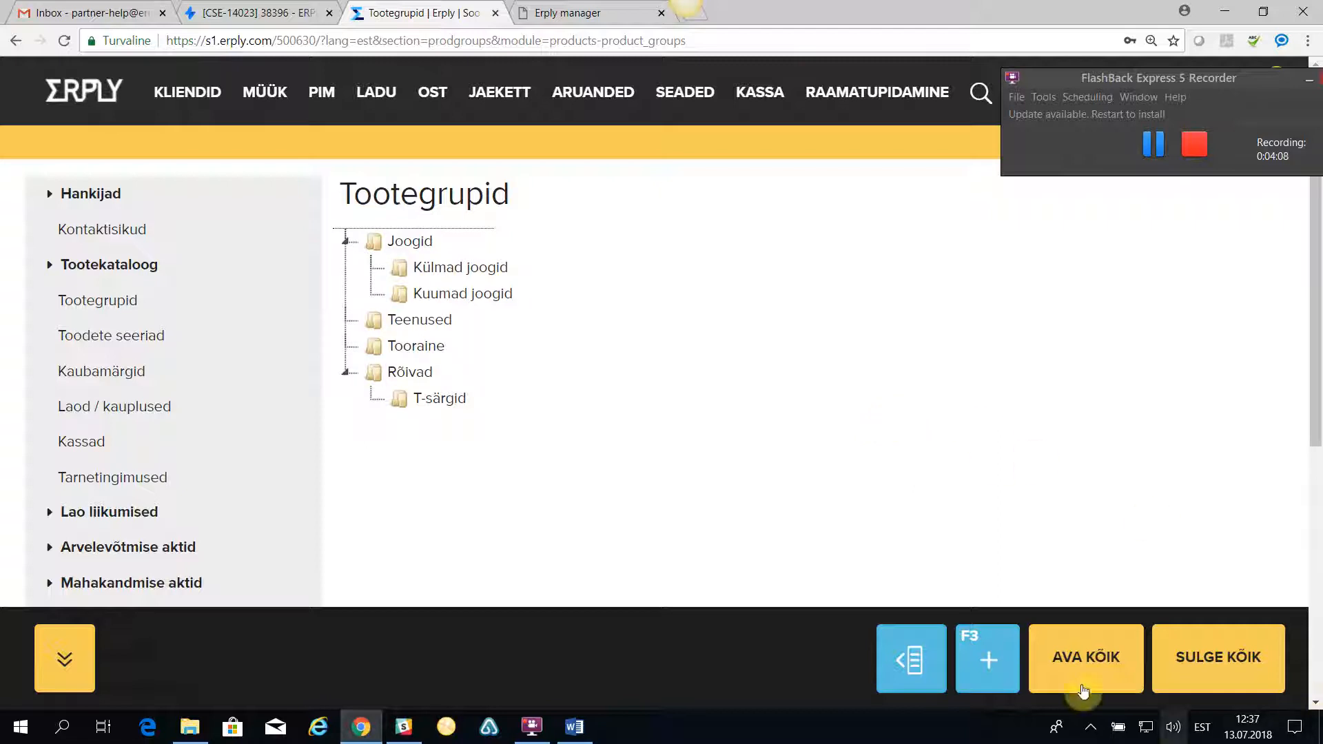
- Add a product group named Taara, move it under Tooraine, and expand the Tooraine group
{"action": "left_click", "coordinate": [999, 673]}
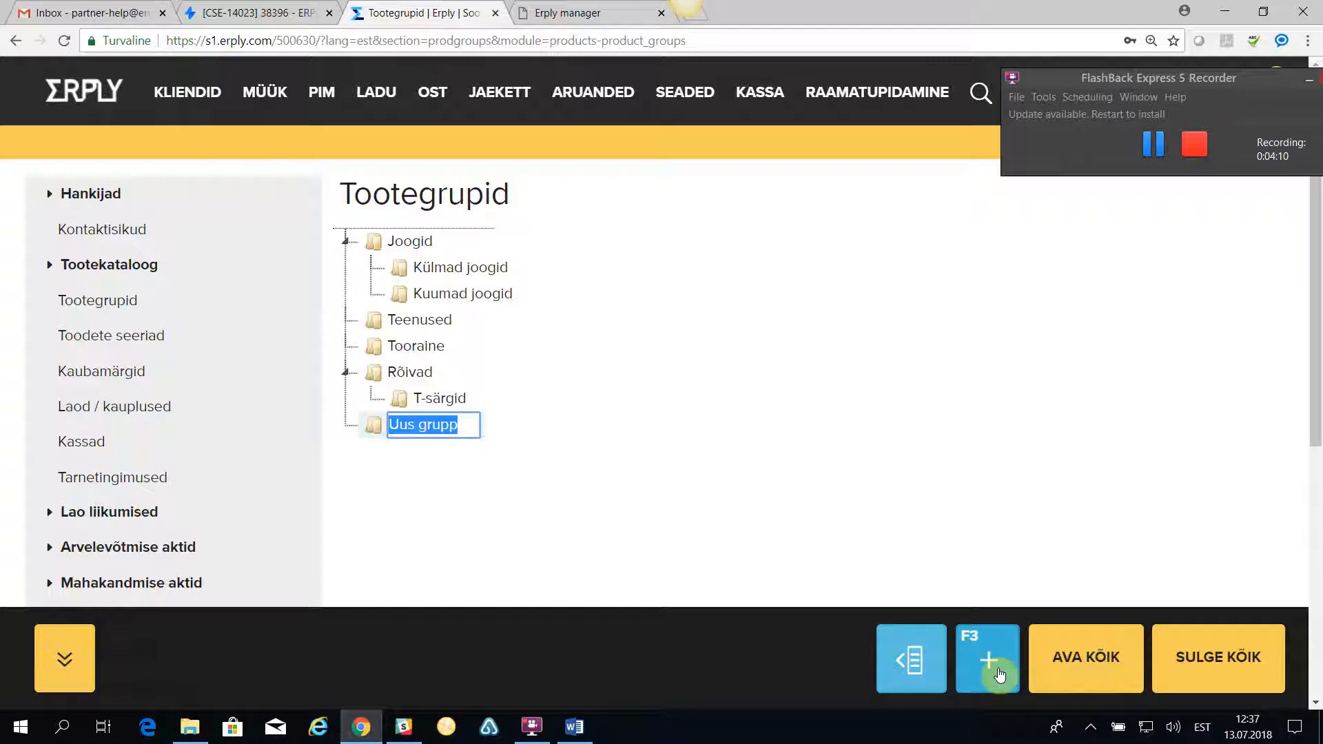
{"action": "type", "text": "Taara"}
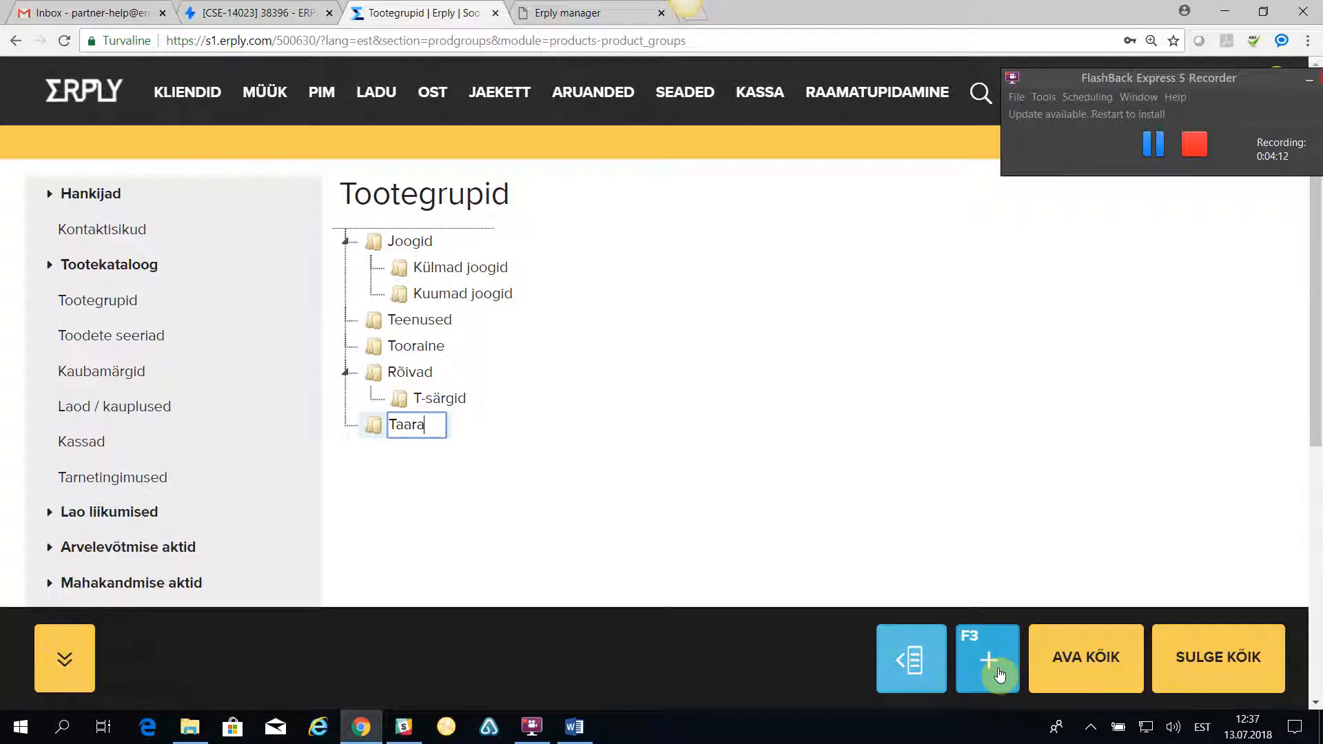
{"action": "key", "text": "Return"}
{"action": "left_click_drag", "start_coordinate": [389, 426], "coordinate": [380, 348]}
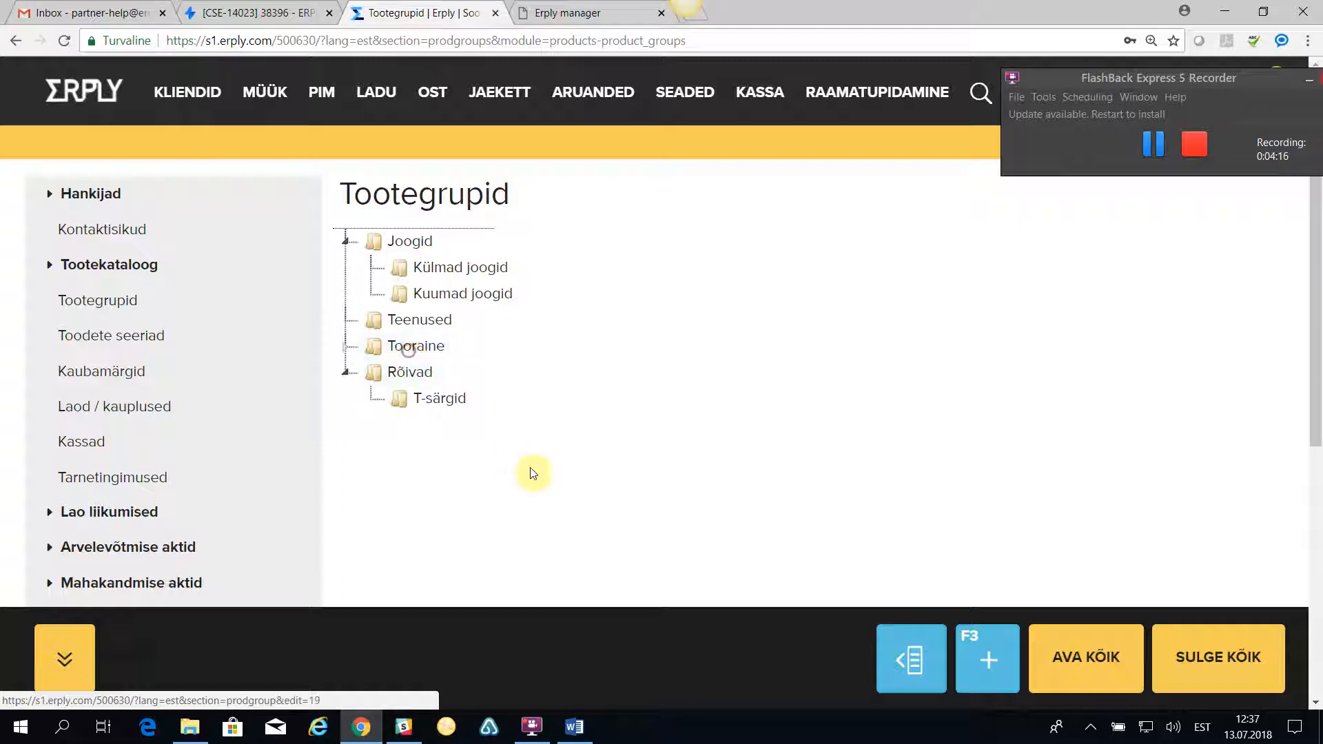
{"action": "left_click", "coordinate": [346, 347]}
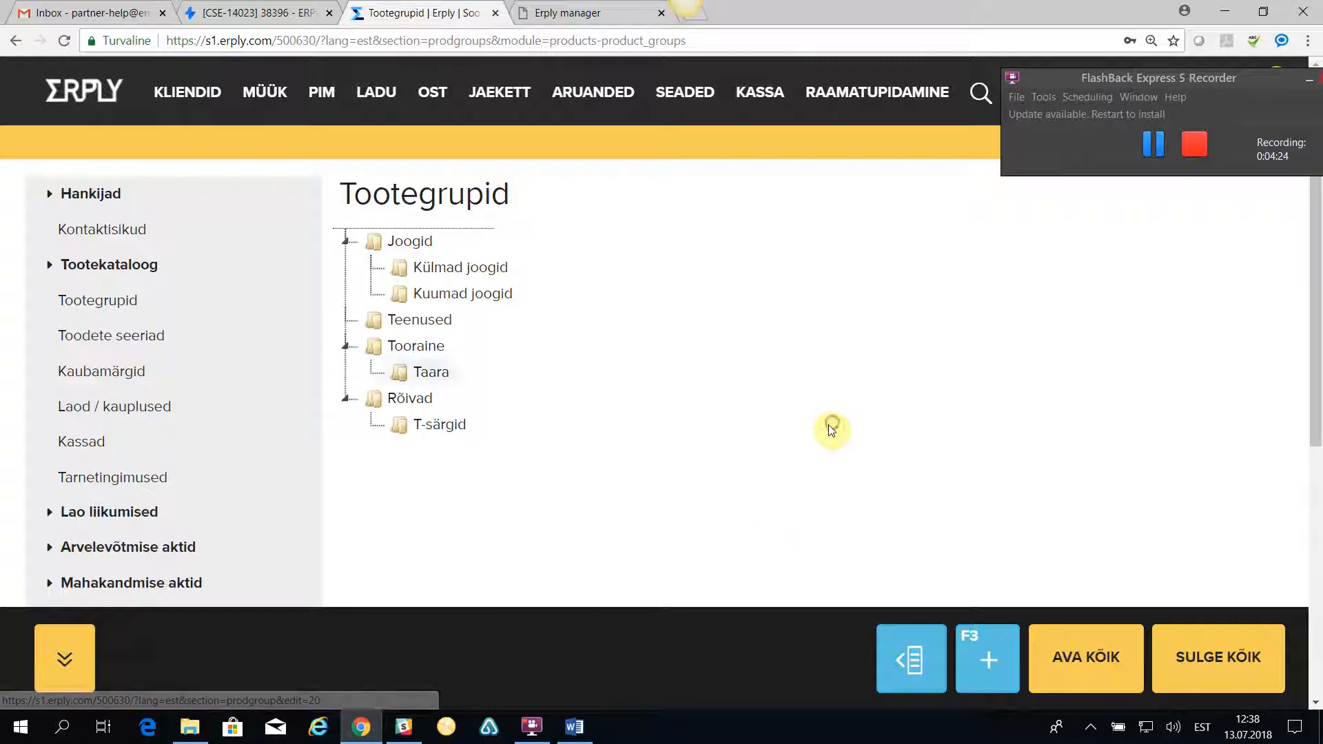
- Go to the product series and add a new series named kevad/suvi2018
{"action": "mouse_move", "coordinate": [326, 94]}
{"action": "left_click", "coordinate": [375, 352]}
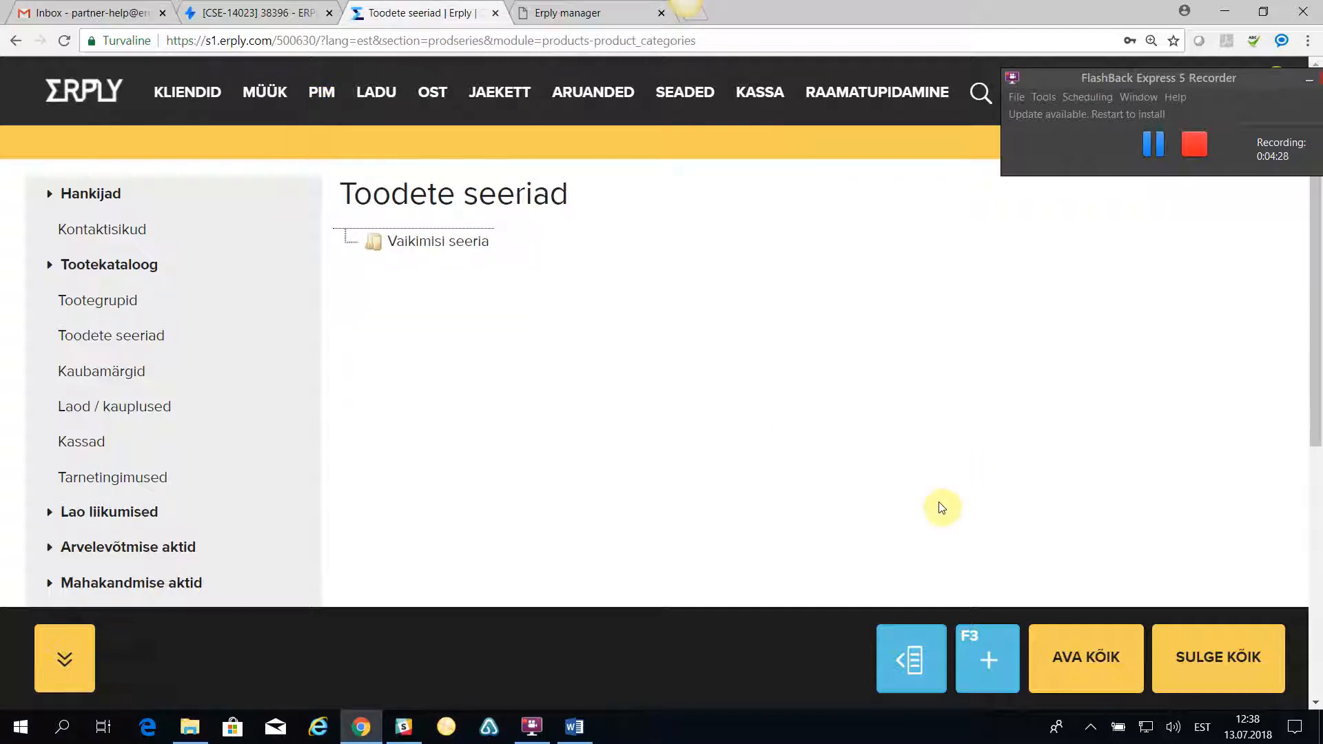
{"action": "left_click", "coordinate": [990, 660]}
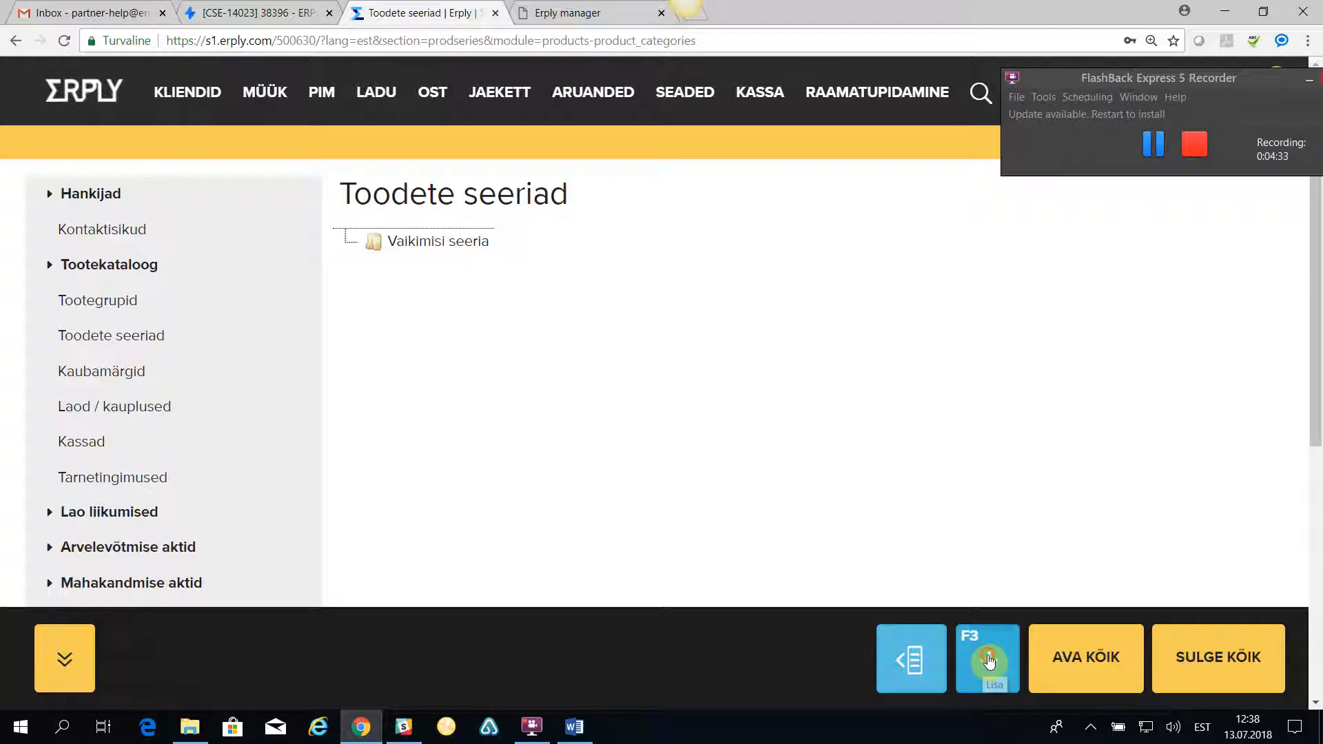
{"action": "left_click", "coordinate": [990, 661]}
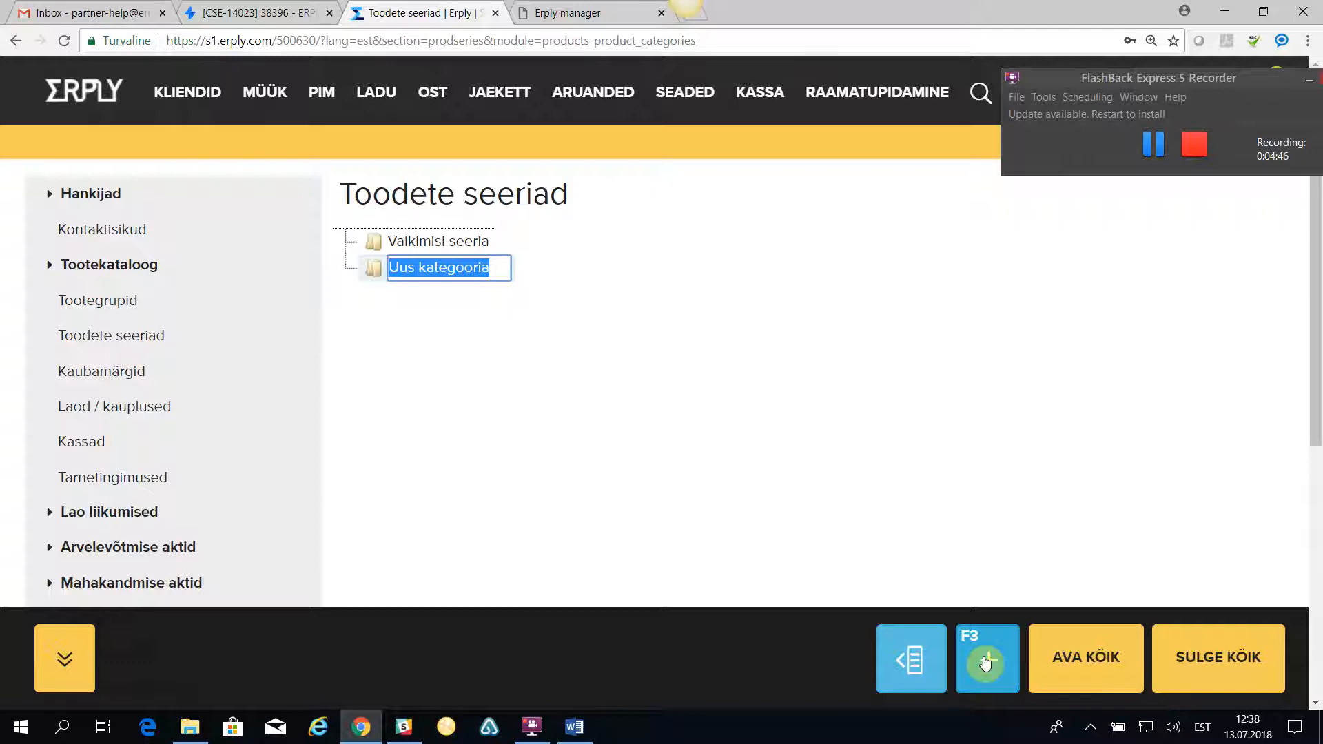
{"action": "type", "text": "ke"}
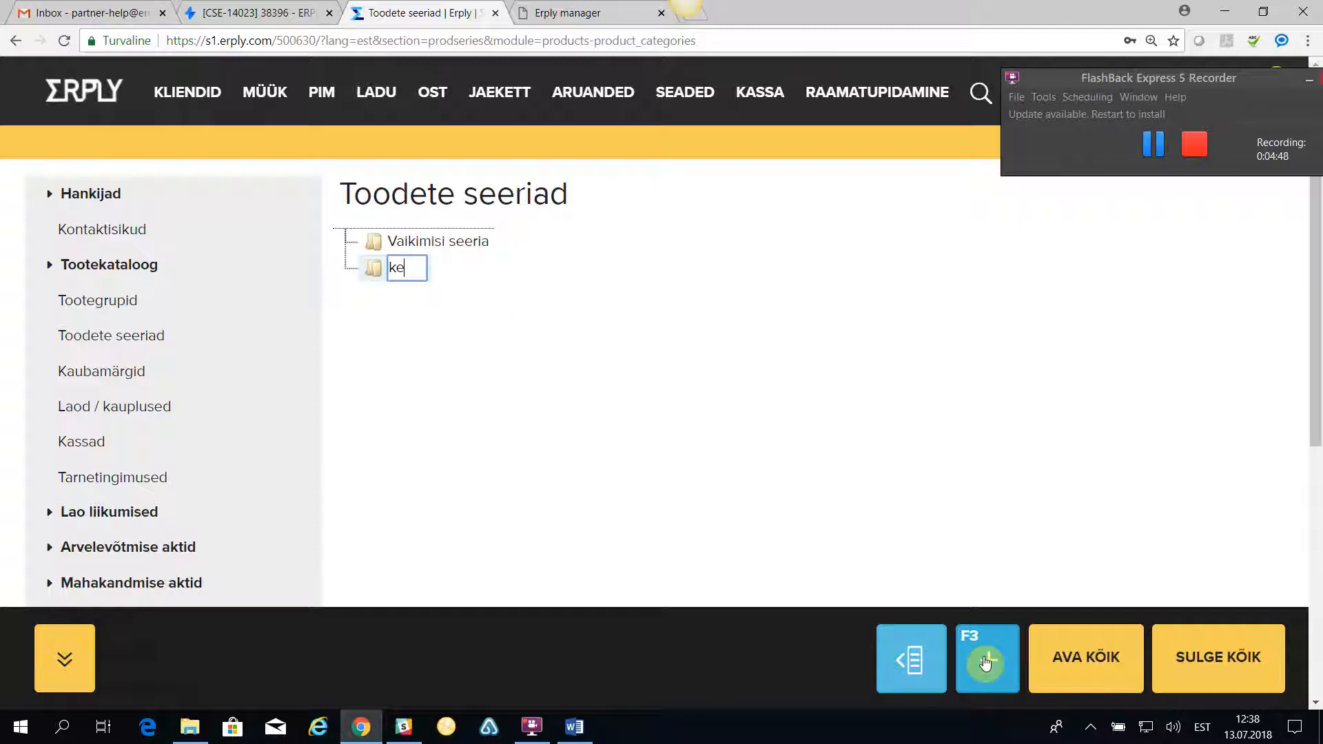
{"action": "type", "text": "vad/suvi2018"}
{"action": "key", "text": "Return"}
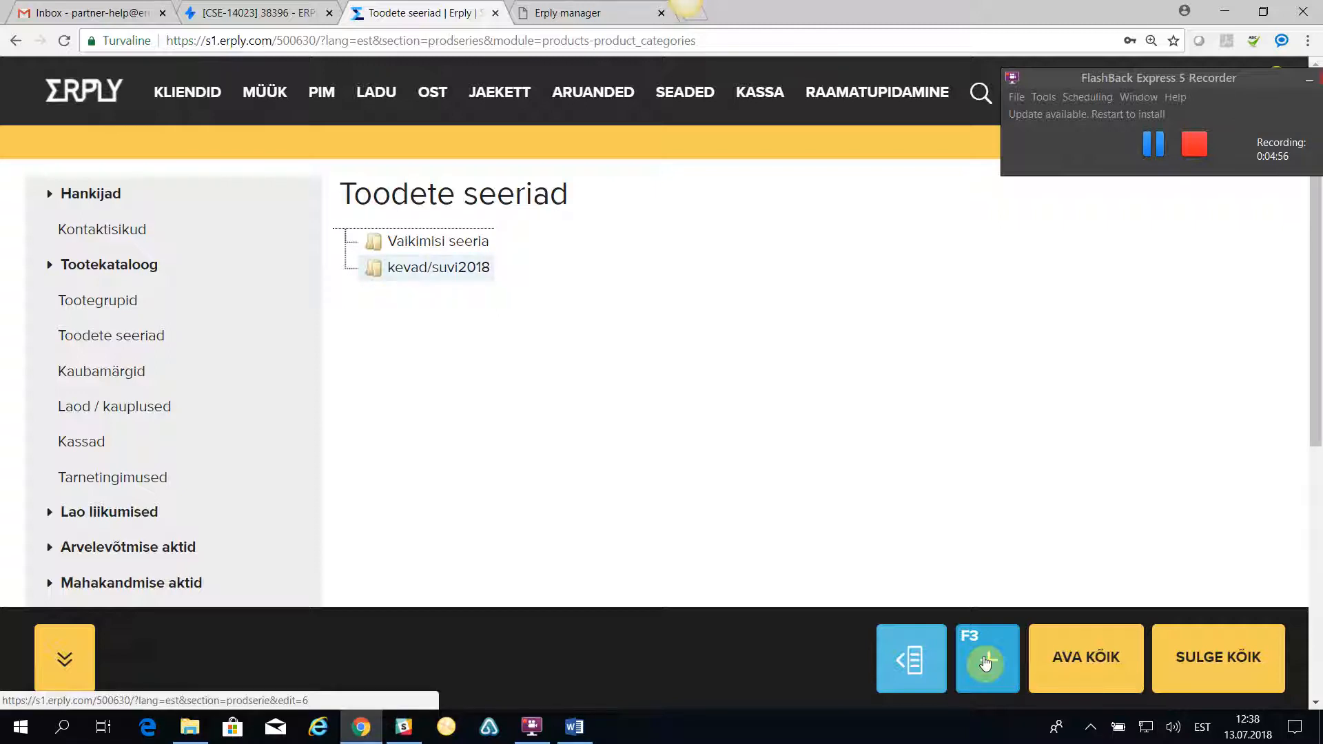
- Add another product series named sügis/talv2018
{"action": "left_click", "coordinate": [1005, 646]}
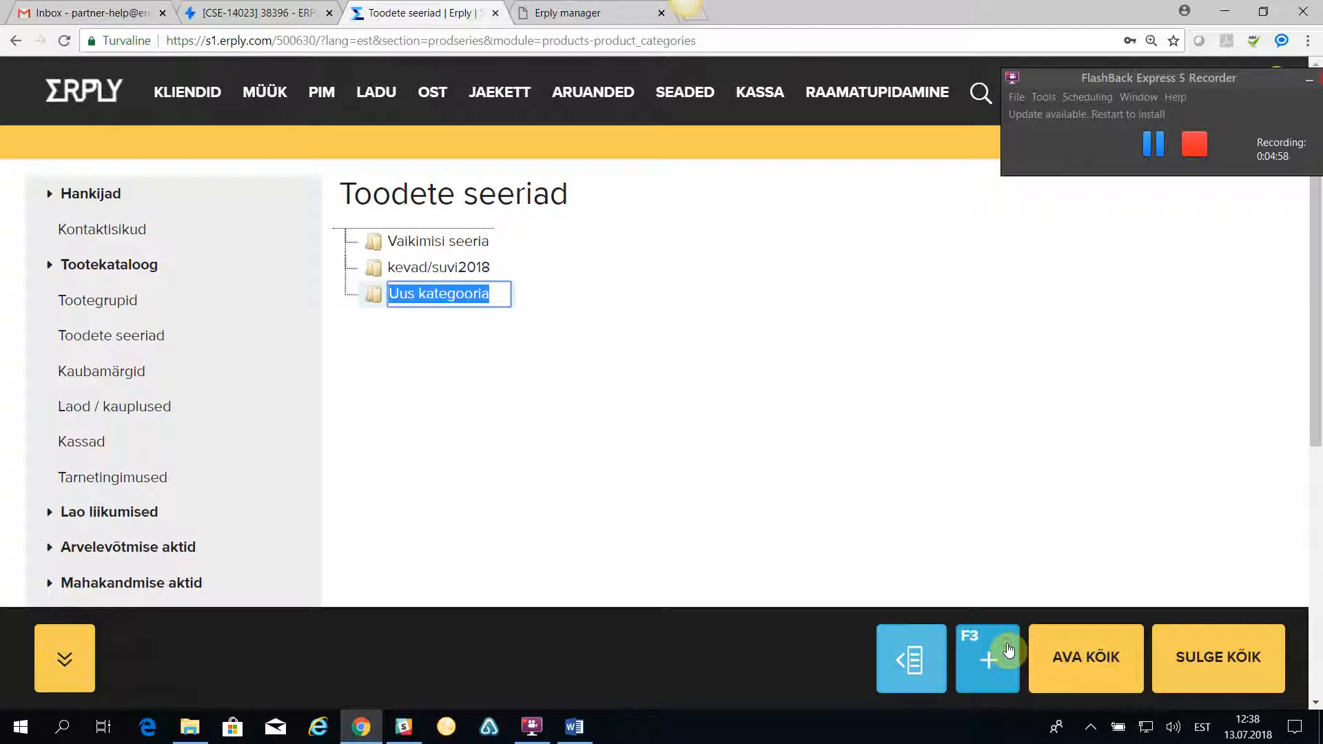
{"action": "type", "text": "sü"}
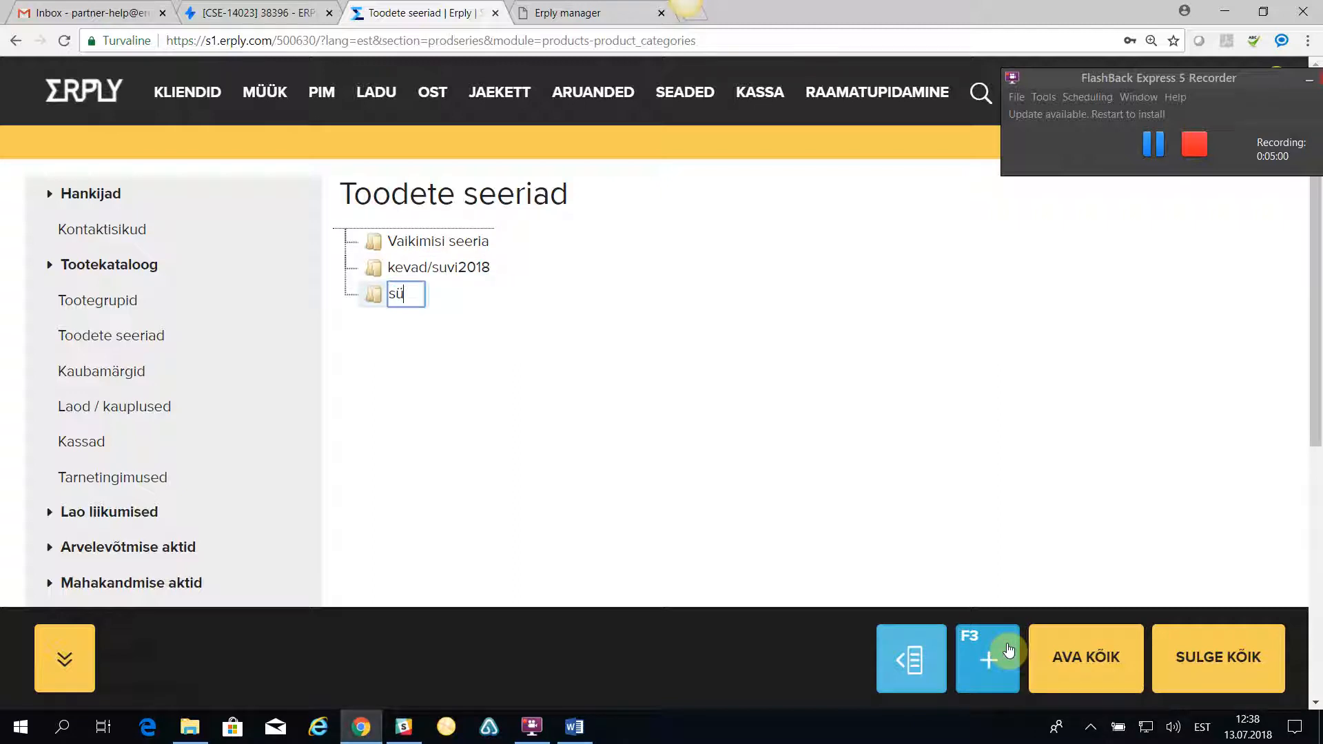
{"action": "type", "text": "gis/talv2018"}
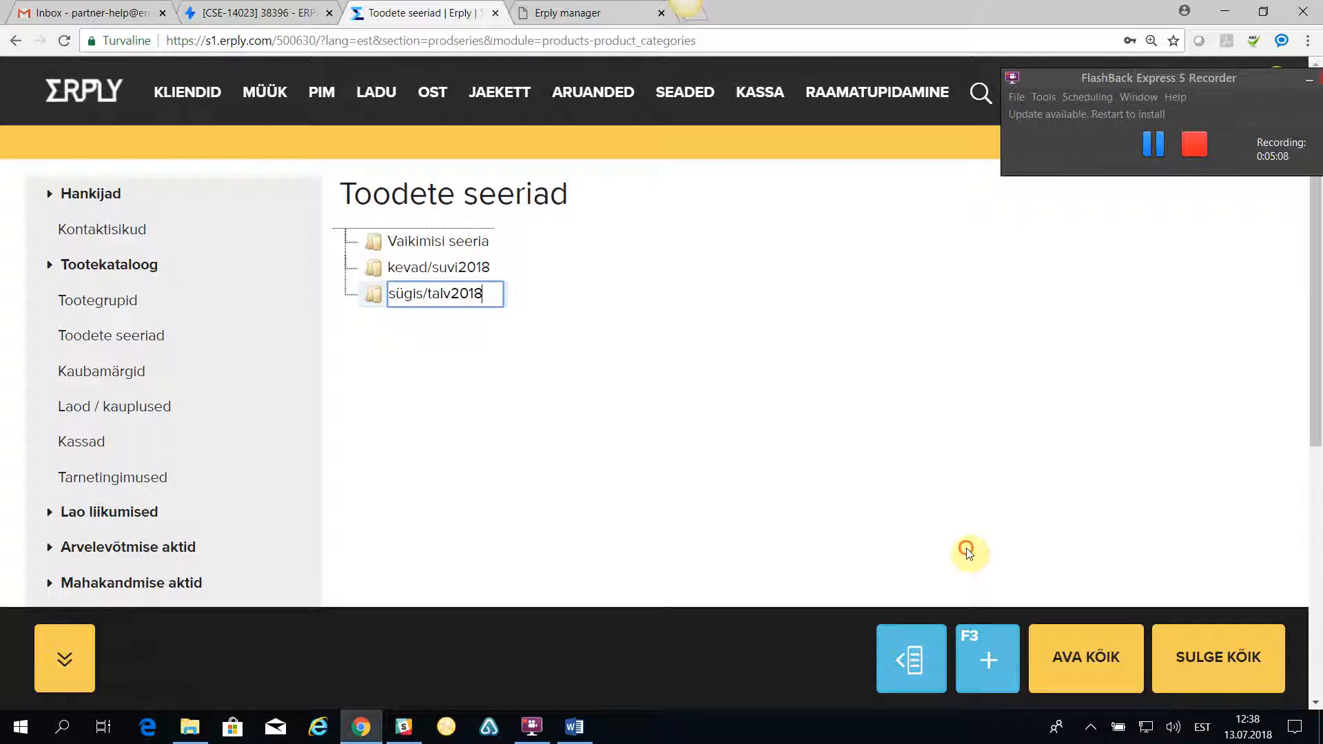
{"action": "key", "text": "Return"}
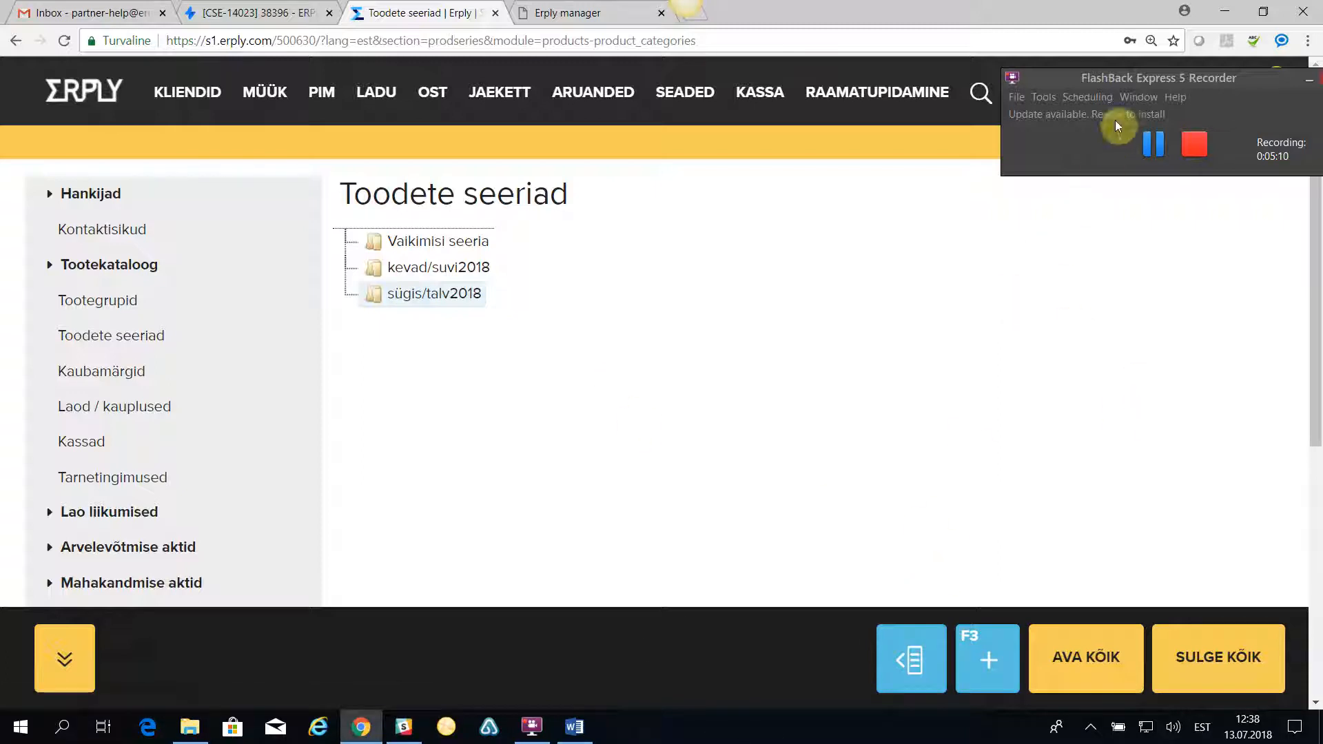
{"action": "left_click_drag", "start_coordinate": [1119, 84], "coordinate": [1108, 30]}
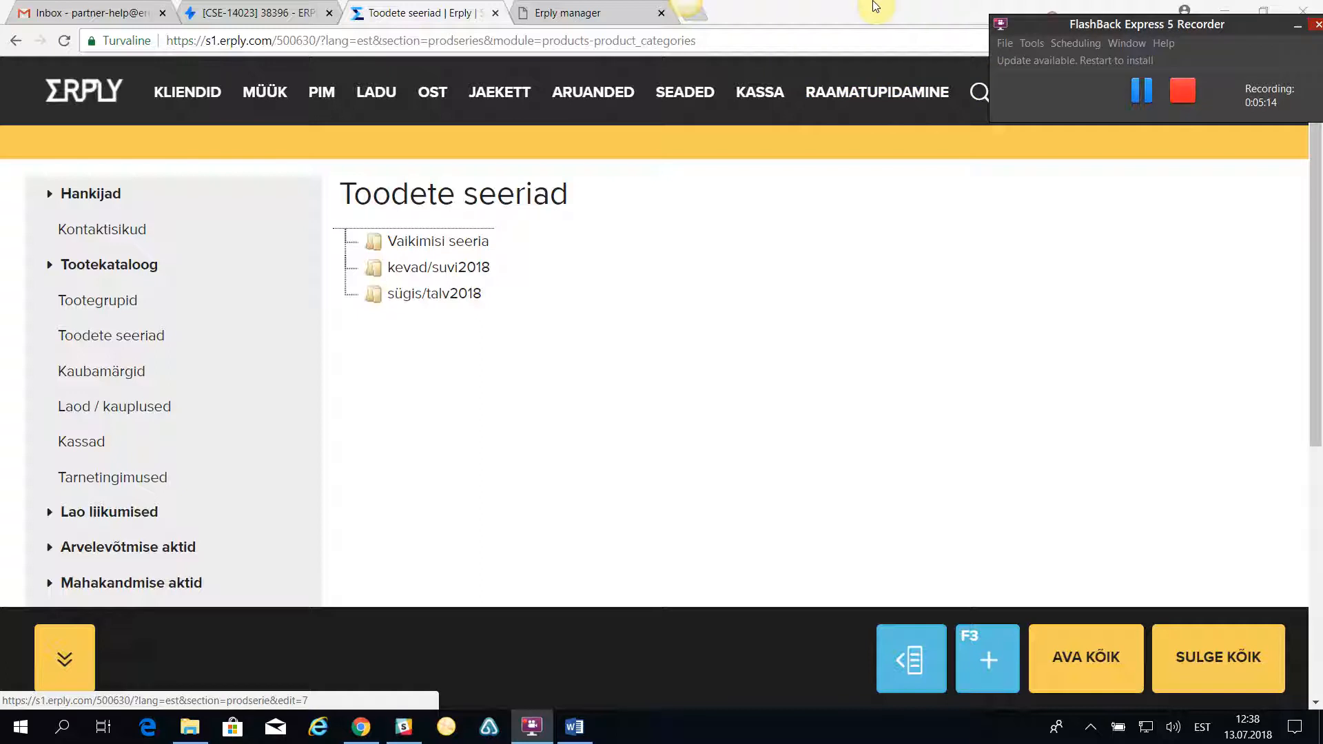
{"action": "left_click_drag", "start_coordinate": [1060, 19], "coordinate": [873, 7]}
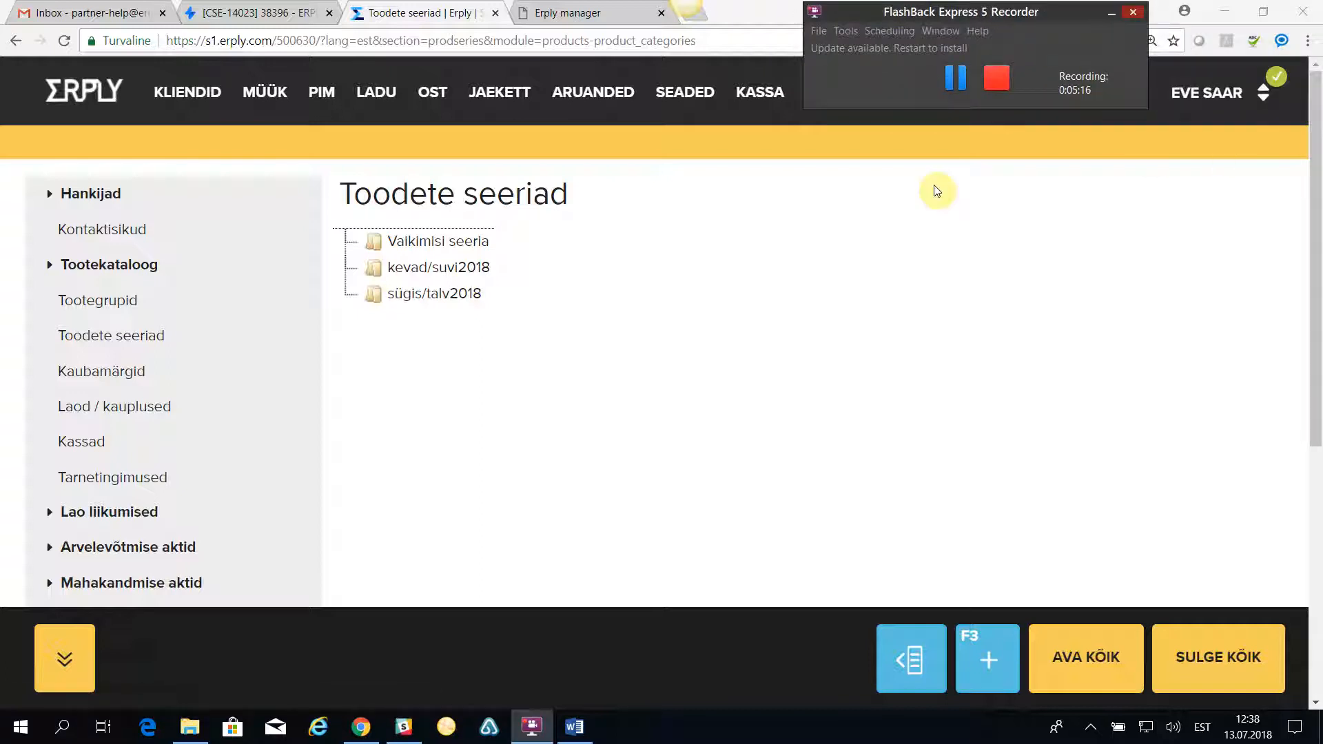
- Go to the brands list and add a new brand named Monton, then save and close it
{"action": "mouse_move", "coordinate": [325, 89]}
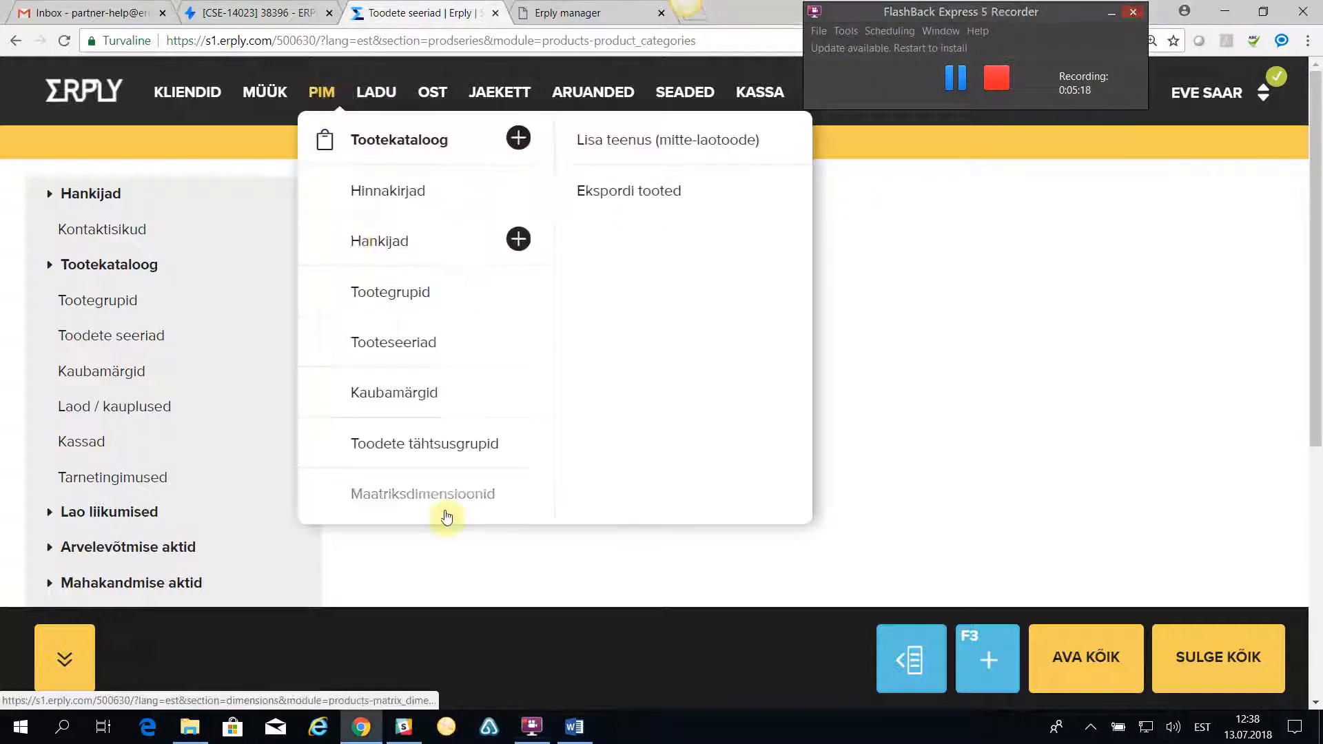
{"action": "left_click", "coordinate": [405, 387]}
{"action": "left_click", "coordinate": [626, 189]}
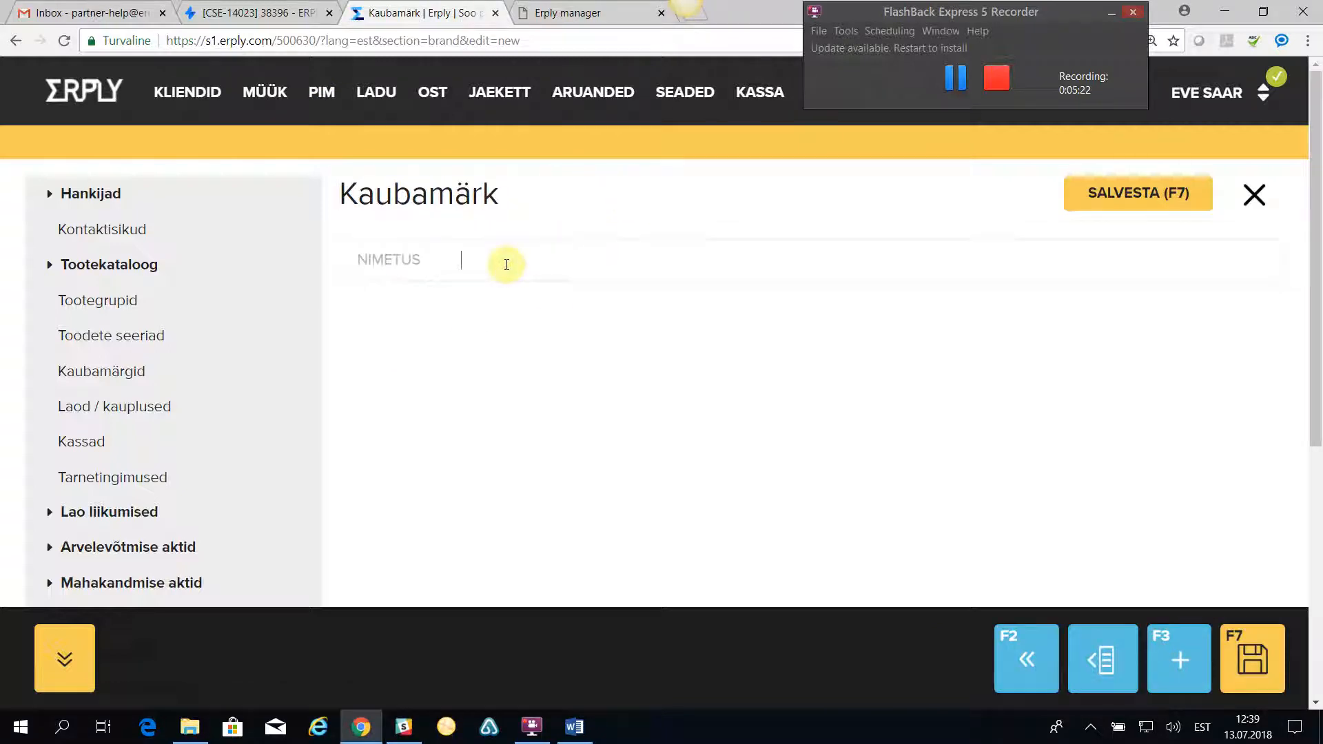
{"action": "type", "text": "Monton"}
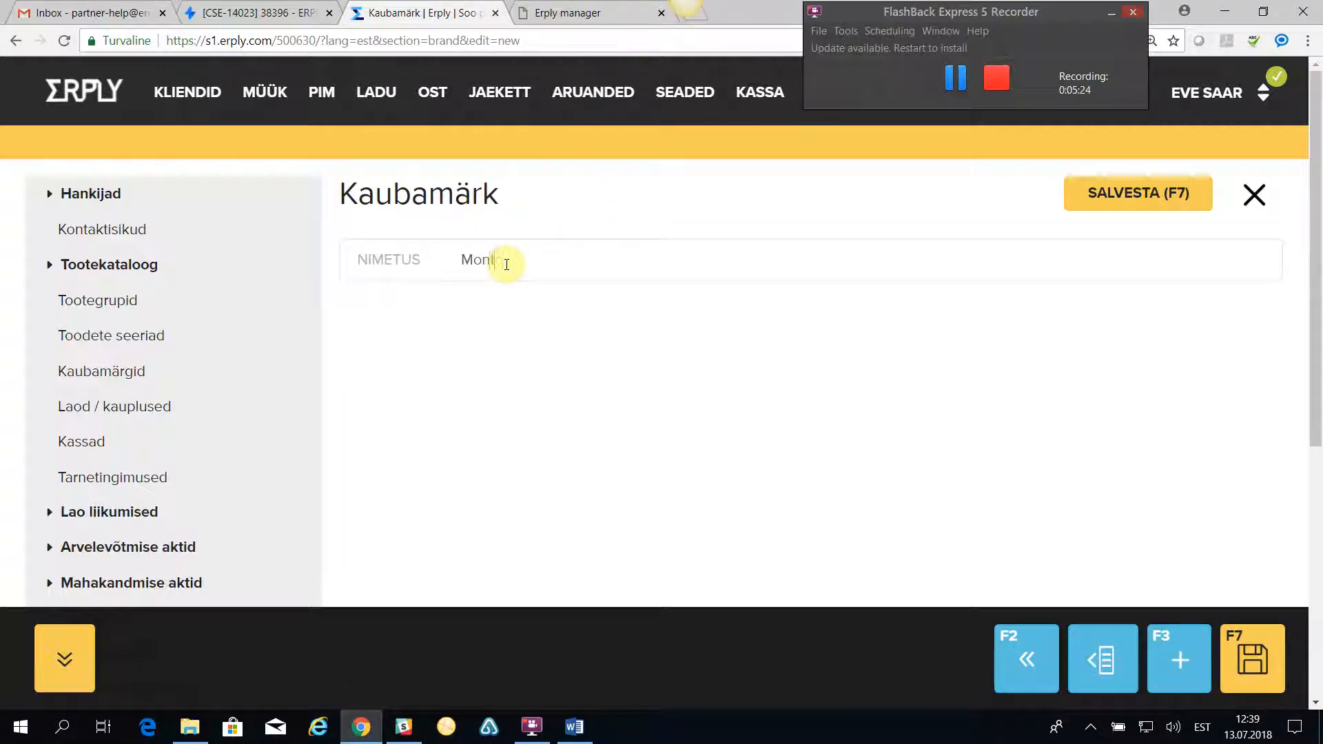
{"action": "left_click", "coordinate": [1139, 193]}
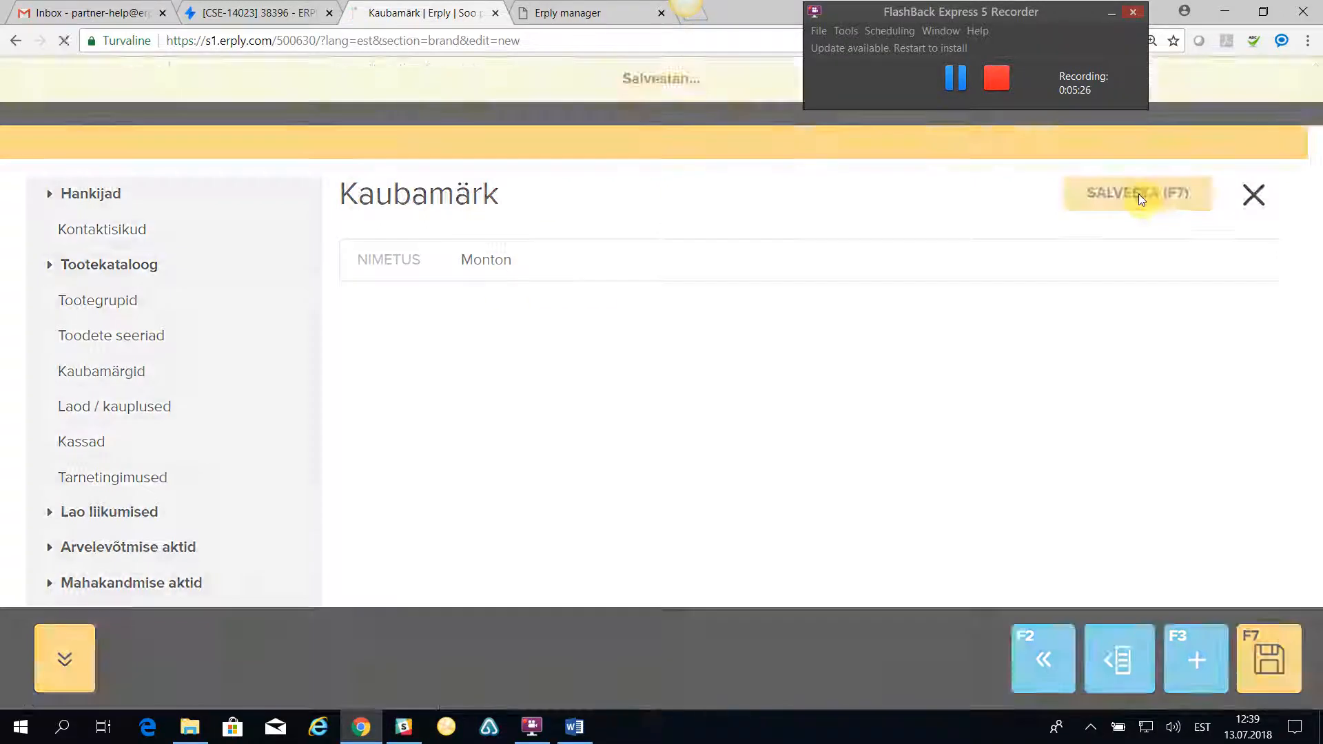
{"action": "left_click", "coordinate": [1254, 195]}
- Go to the product priority groups and move Eritellimustoode above Laotoode in the list
{"action": "left_click", "coordinate": [322, 92]}
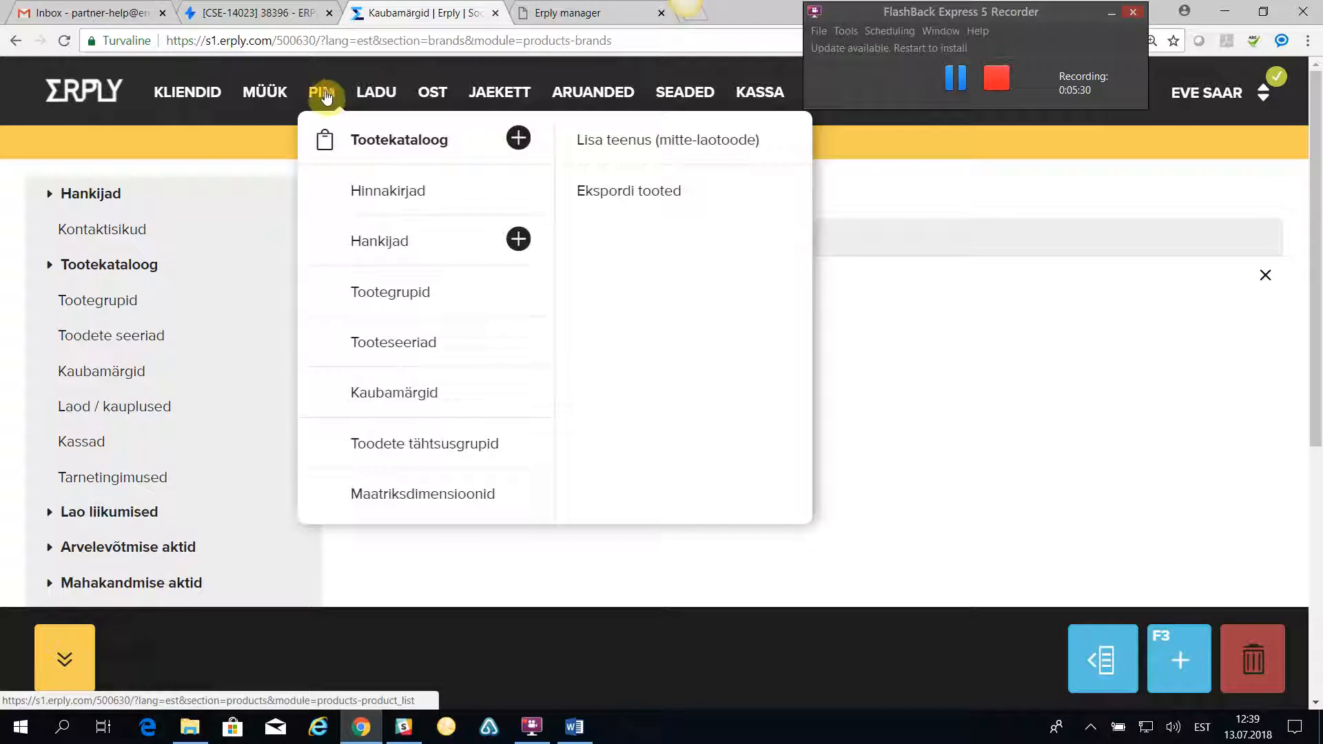
{"action": "left_click", "coordinate": [402, 453]}
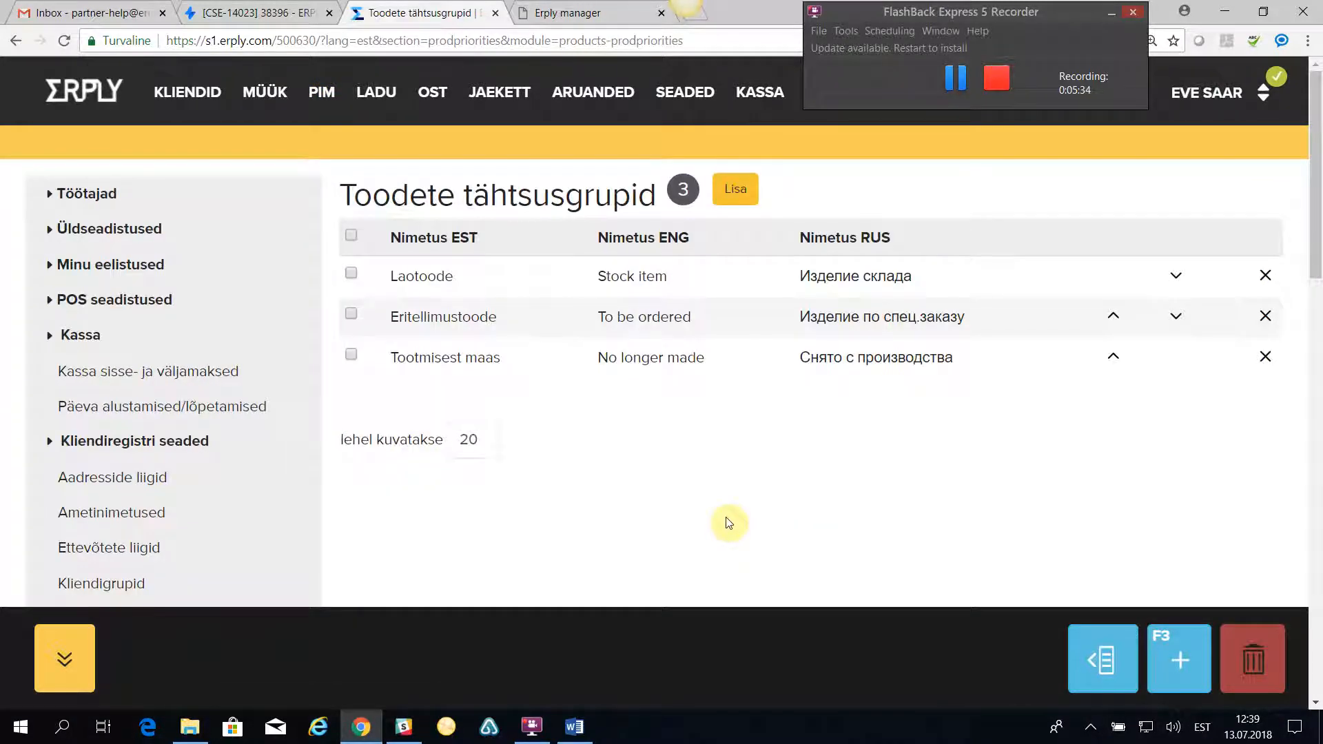
{"action": "left_click", "coordinate": [350, 235]}
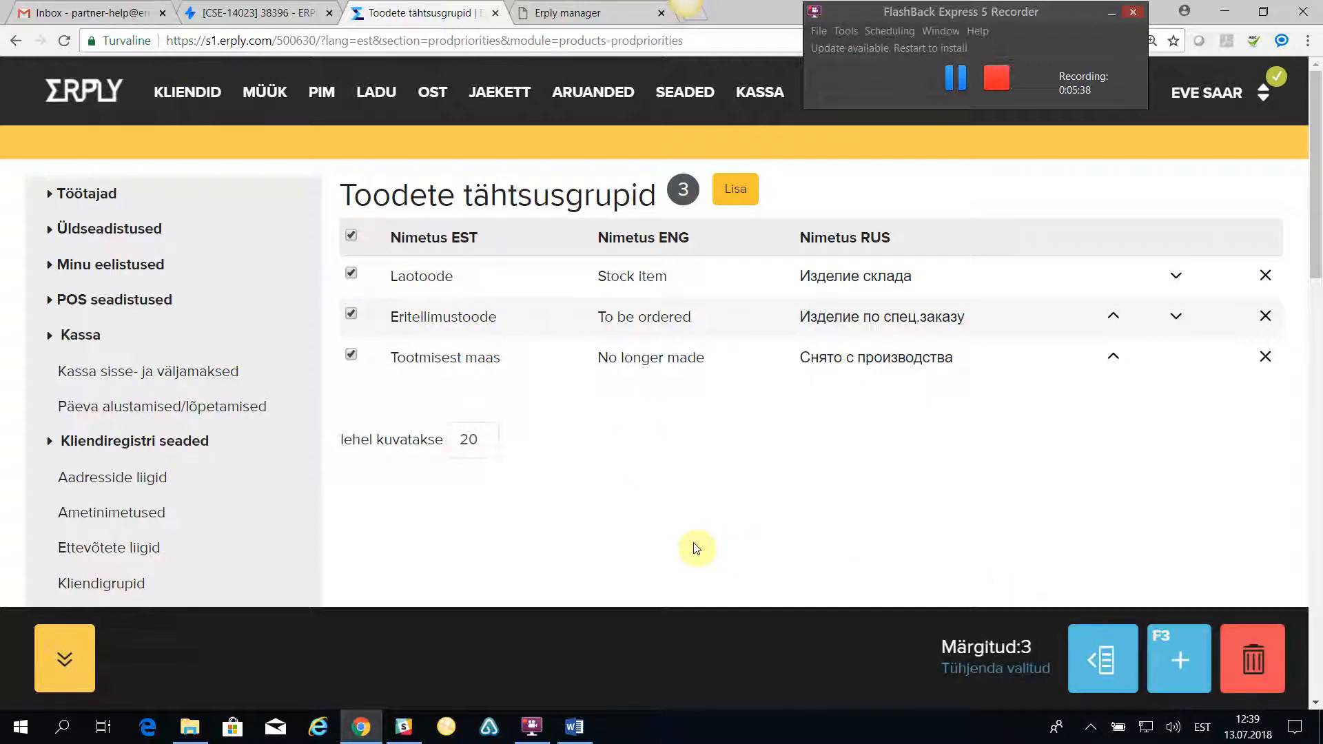
{"action": "left_click", "coordinate": [975, 670]}
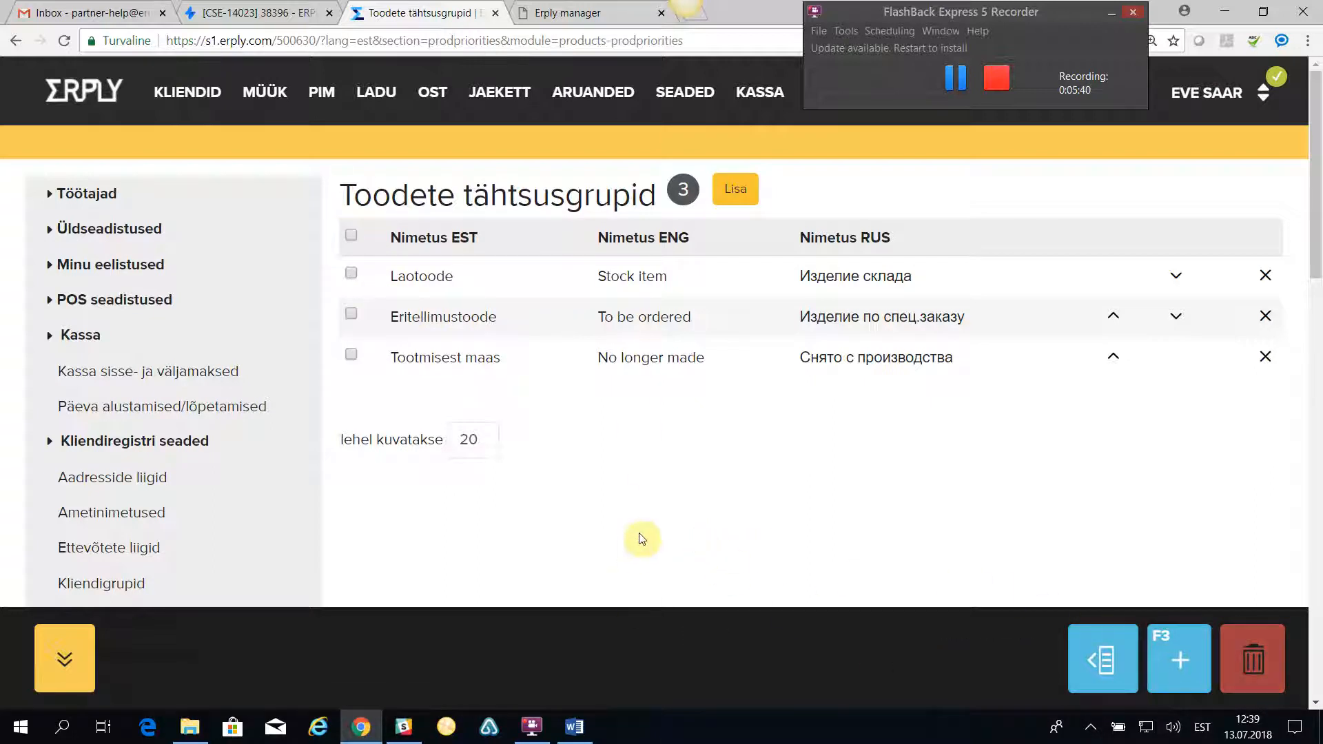
{"action": "left_click", "coordinate": [1111, 317]}
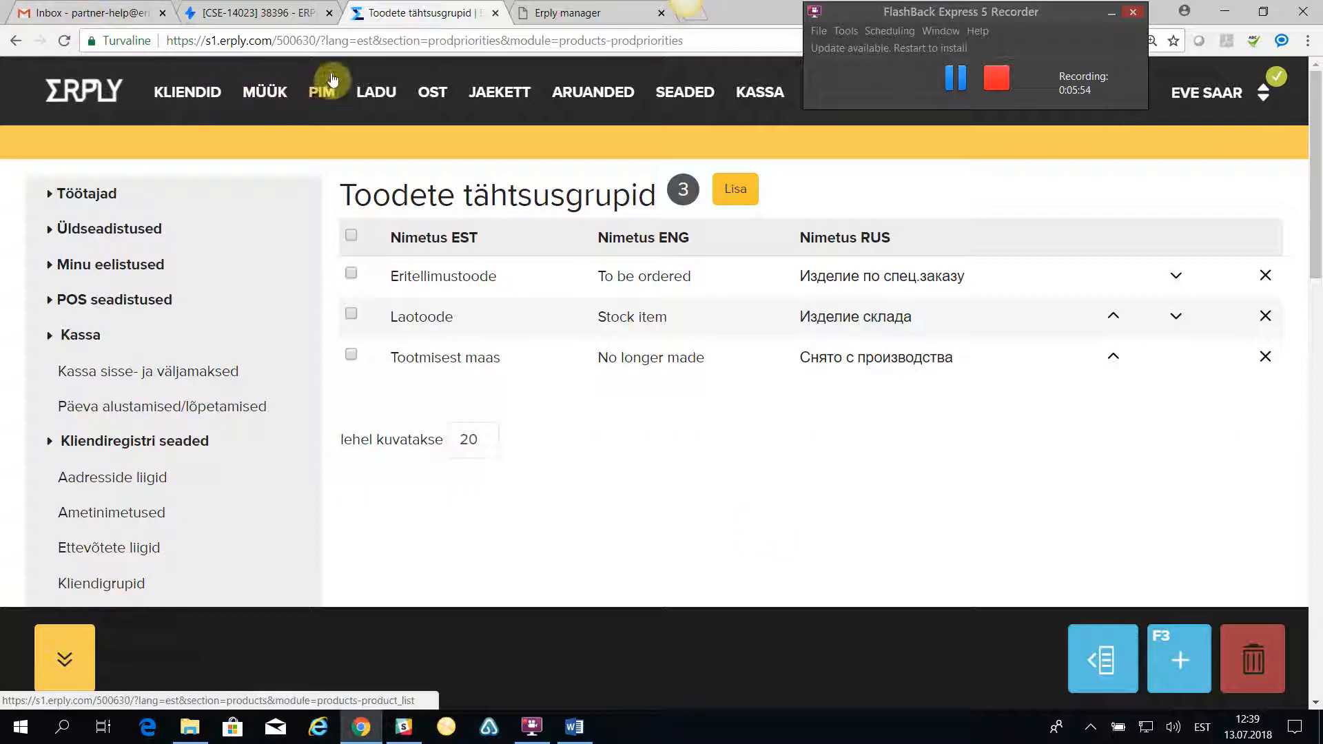
{"action": "mouse_move", "coordinate": [321, 93]}
{"action": "left_click", "coordinate": [399, 141]}
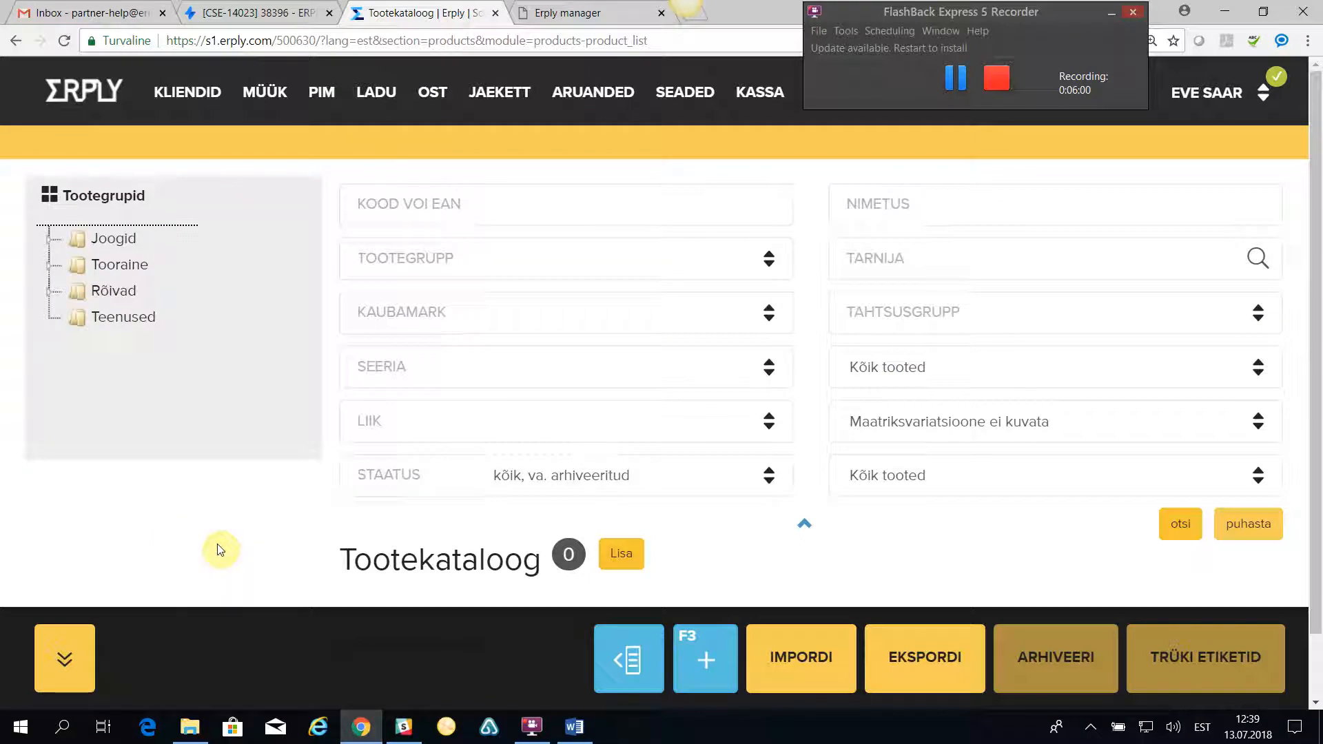
{"action": "left_click", "coordinate": [627, 555]}
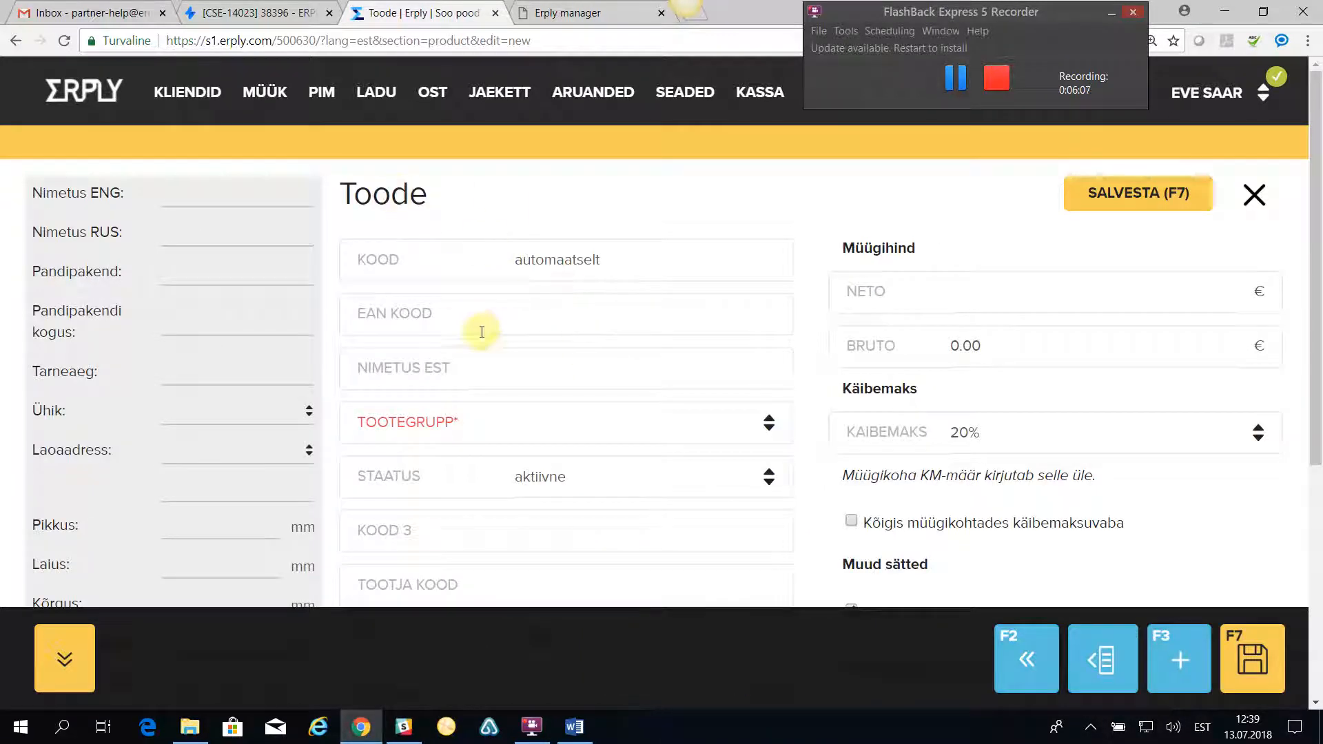
{"action": "left_click", "coordinate": [520, 320]}
{"action": "type", "text": "475"}
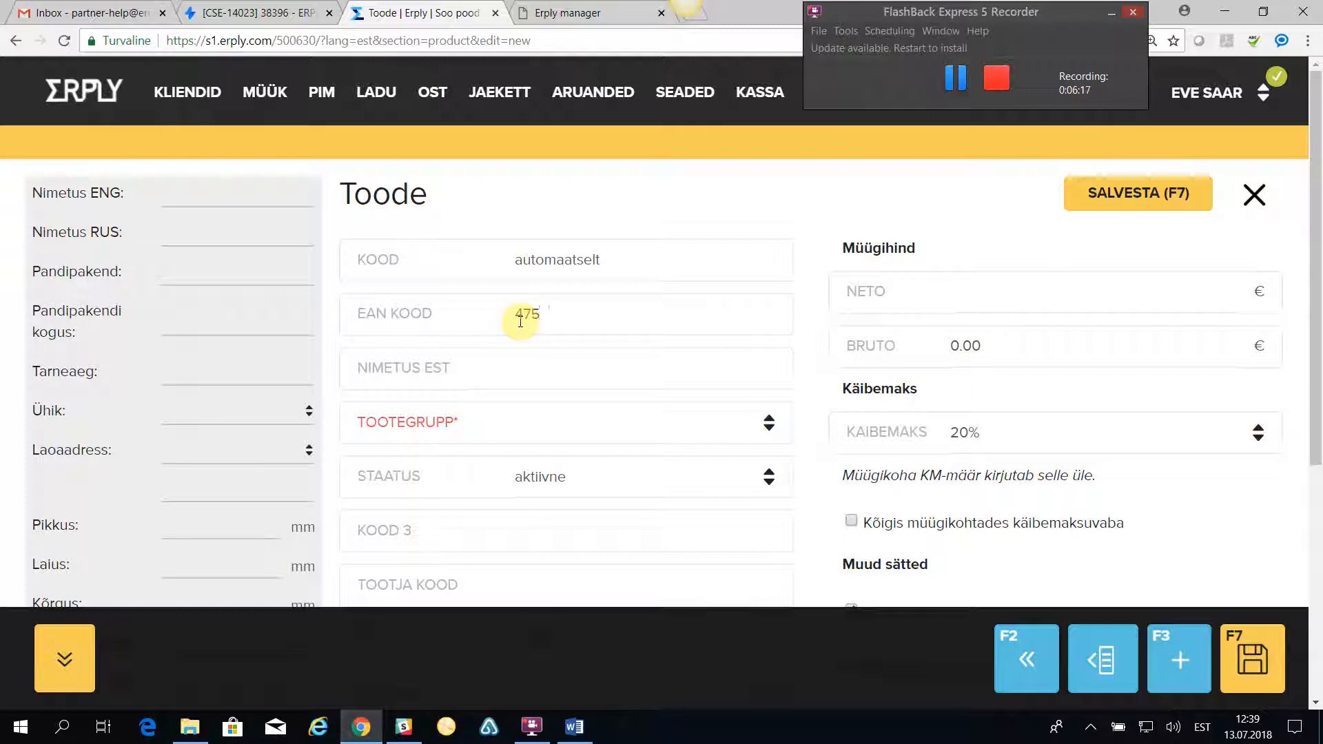
{"action": "type", "text": "004280"}
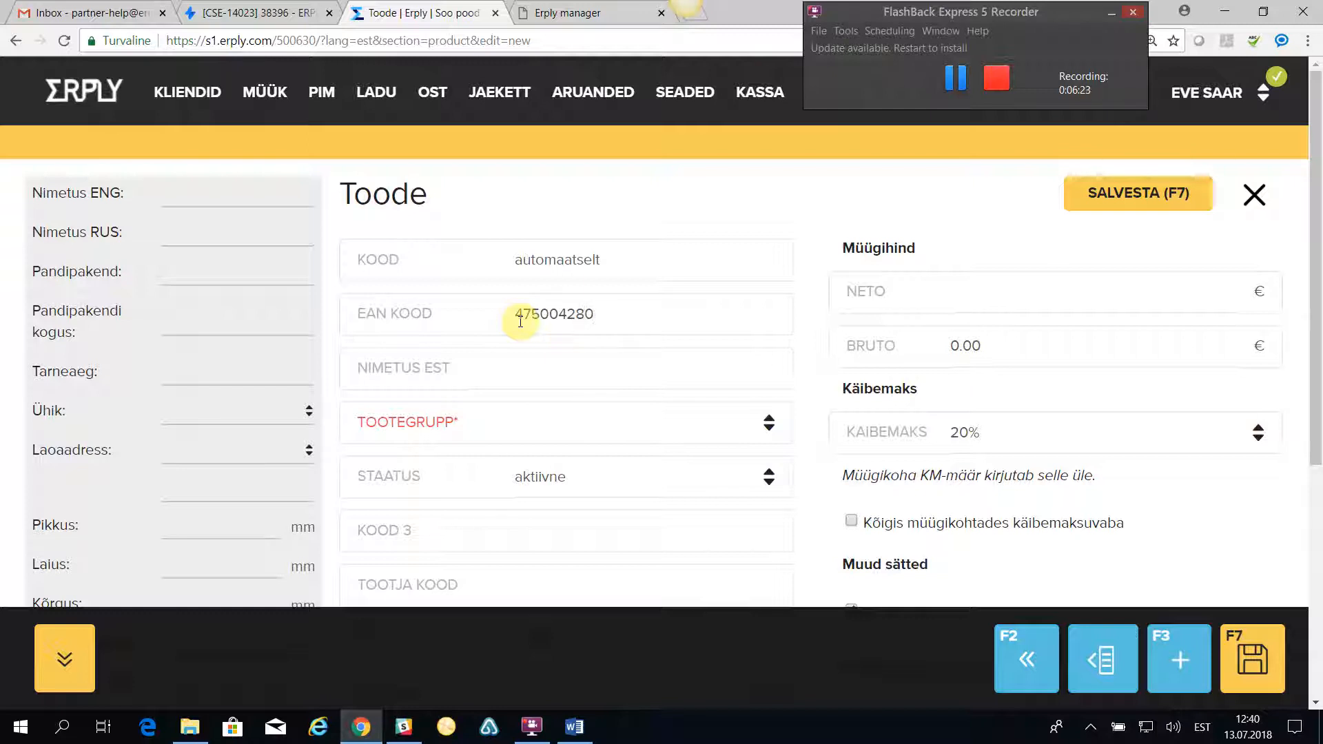
{"action": "type", "text": "4253"}
- Name the product Cido roosa greibi mahl 1L in Estonian and assign it to the Külmad joogid product group
{"action": "left_click", "coordinate": [532, 372]}
{"action": "type", "text": "Cido"}
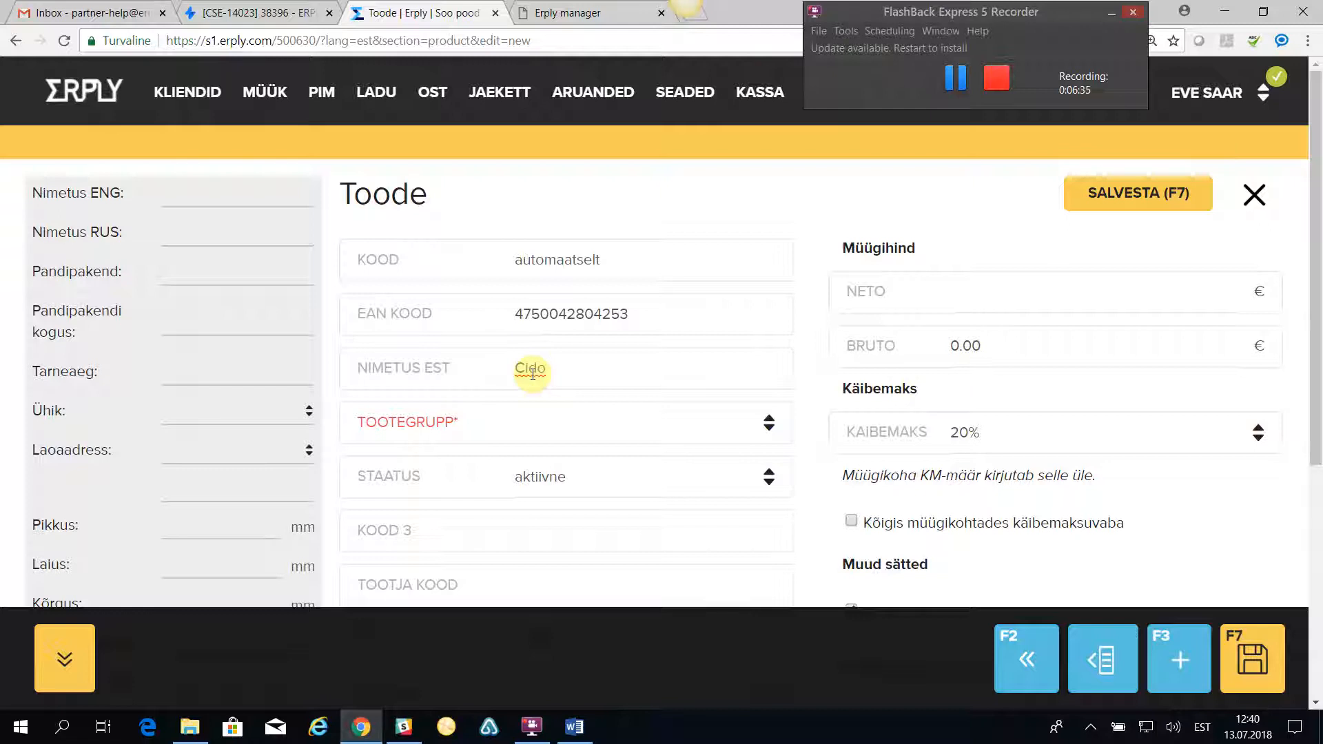
{"action": "type", "text": " roosa greib"}
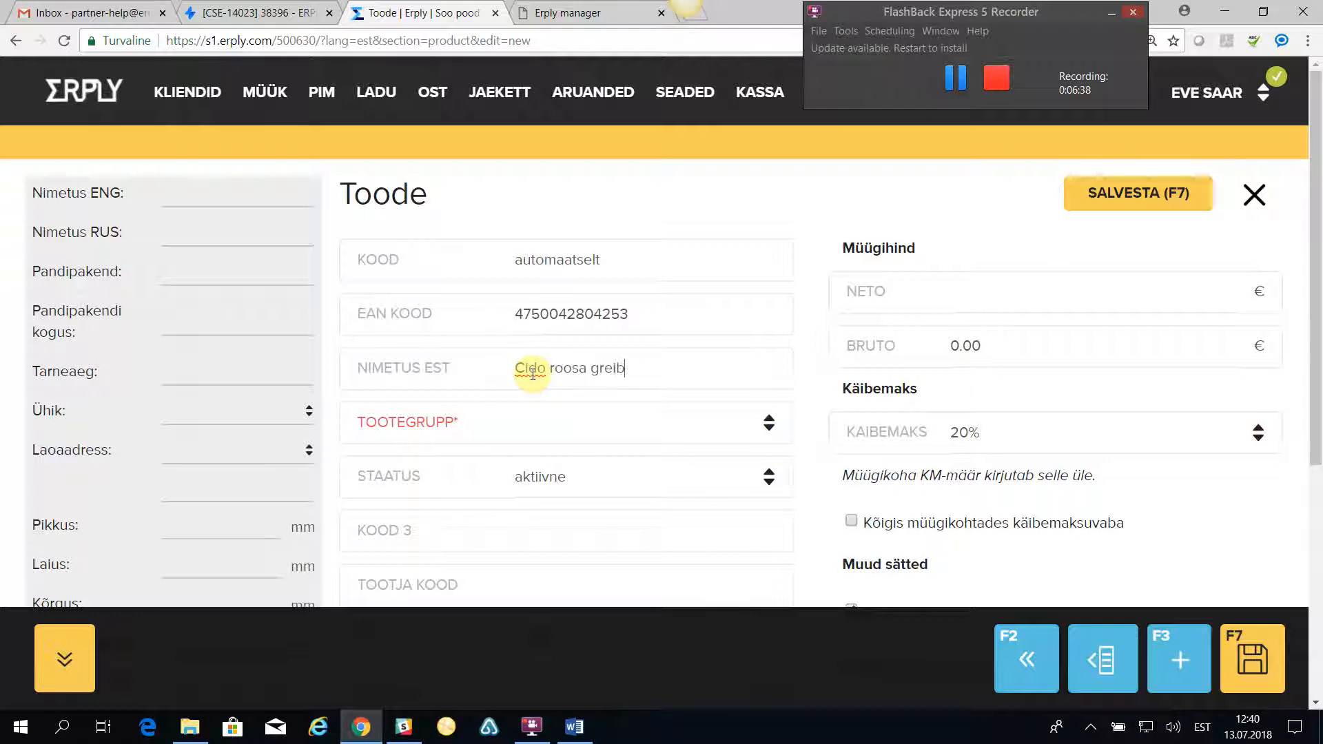
{"action": "type", "text": "i mahl 1L"}
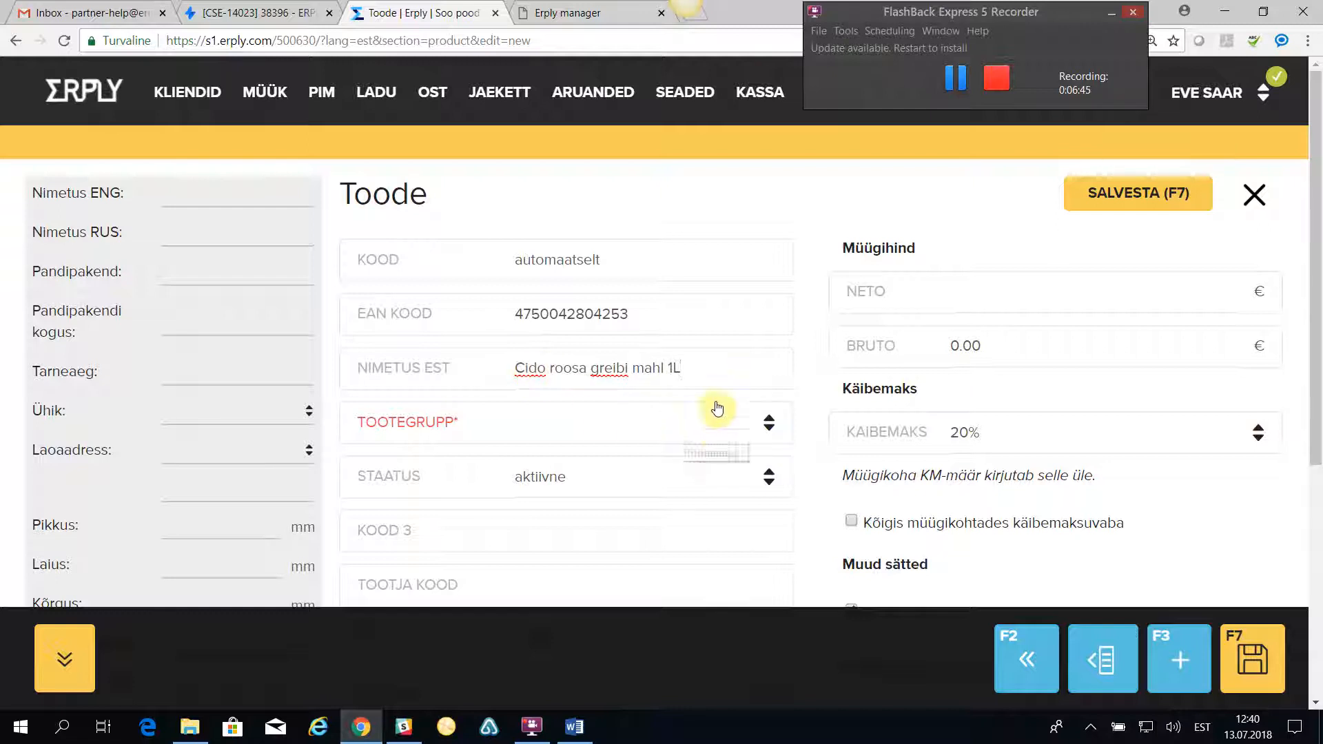
{"action": "left_click", "coordinate": [769, 421]}
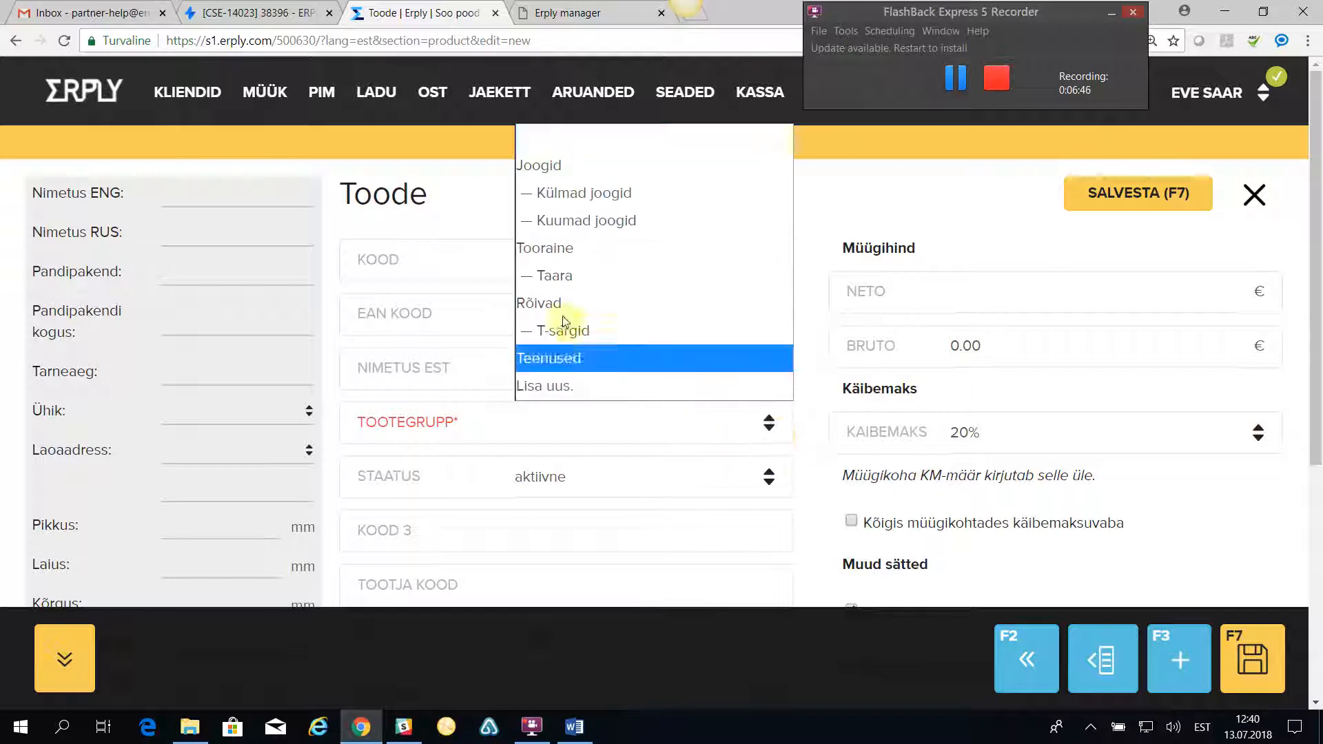
{"action": "left_click", "coordinate": [554, 192]}
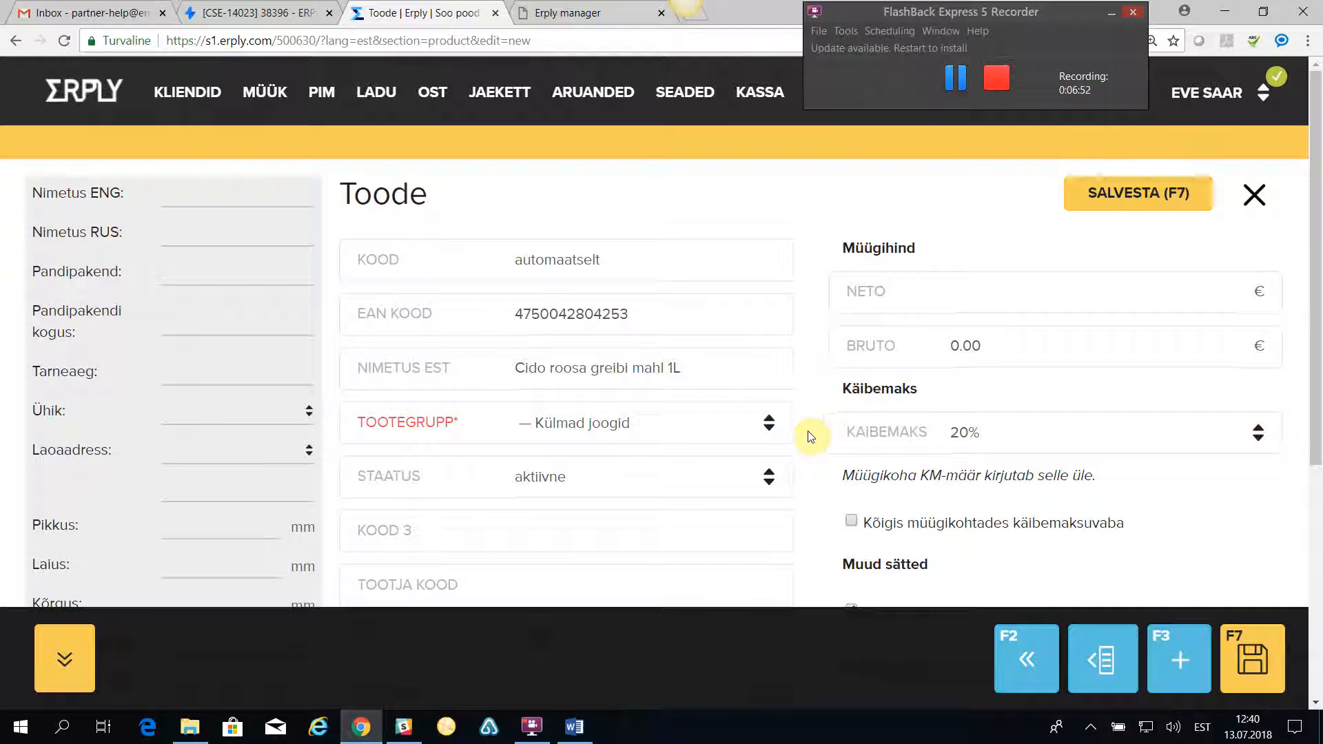
- Keep the product type as Toode and choose Testhankija OÜ as the supplier
{"action": "scroll", "coordinate": [811, 436], "scroll_direction": "down", "scroll_amount": 1}
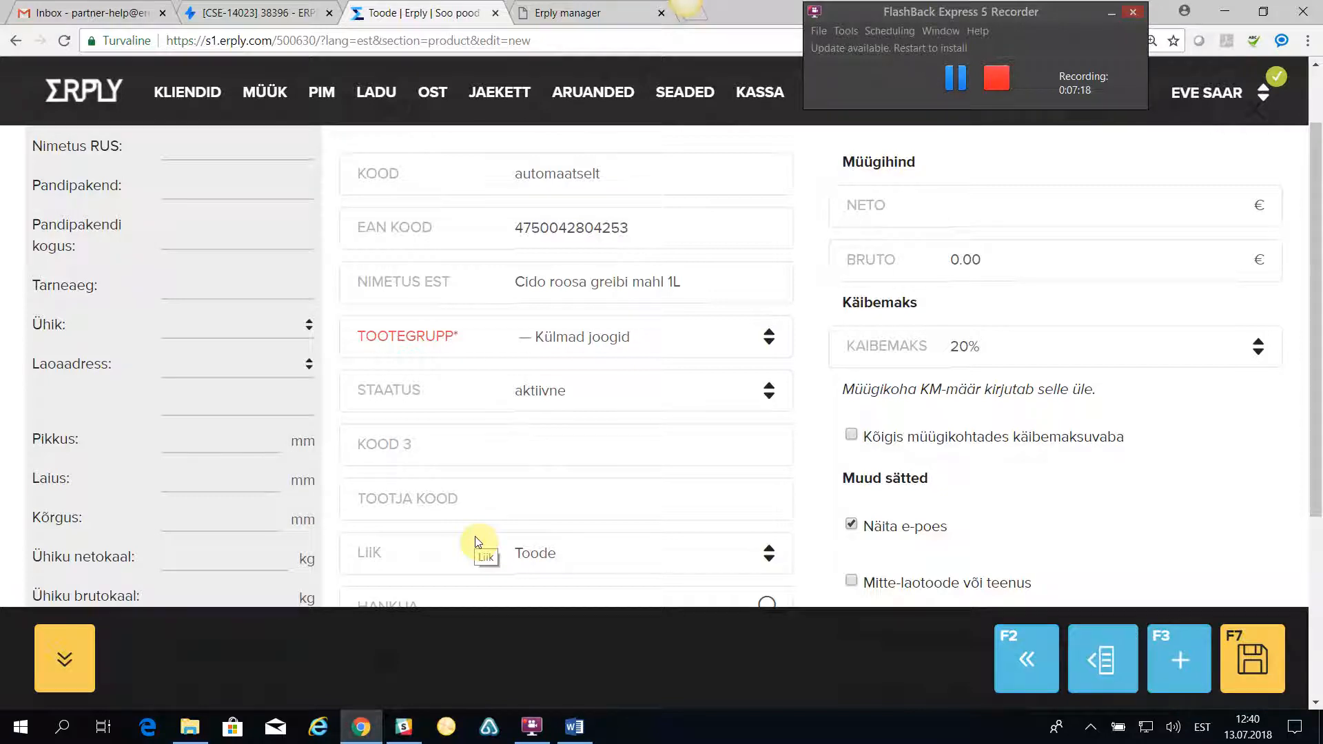
{"action": "scroll", "coordinate": [541, 508], "scroll_direction": "up", "scroll_amount": 2}
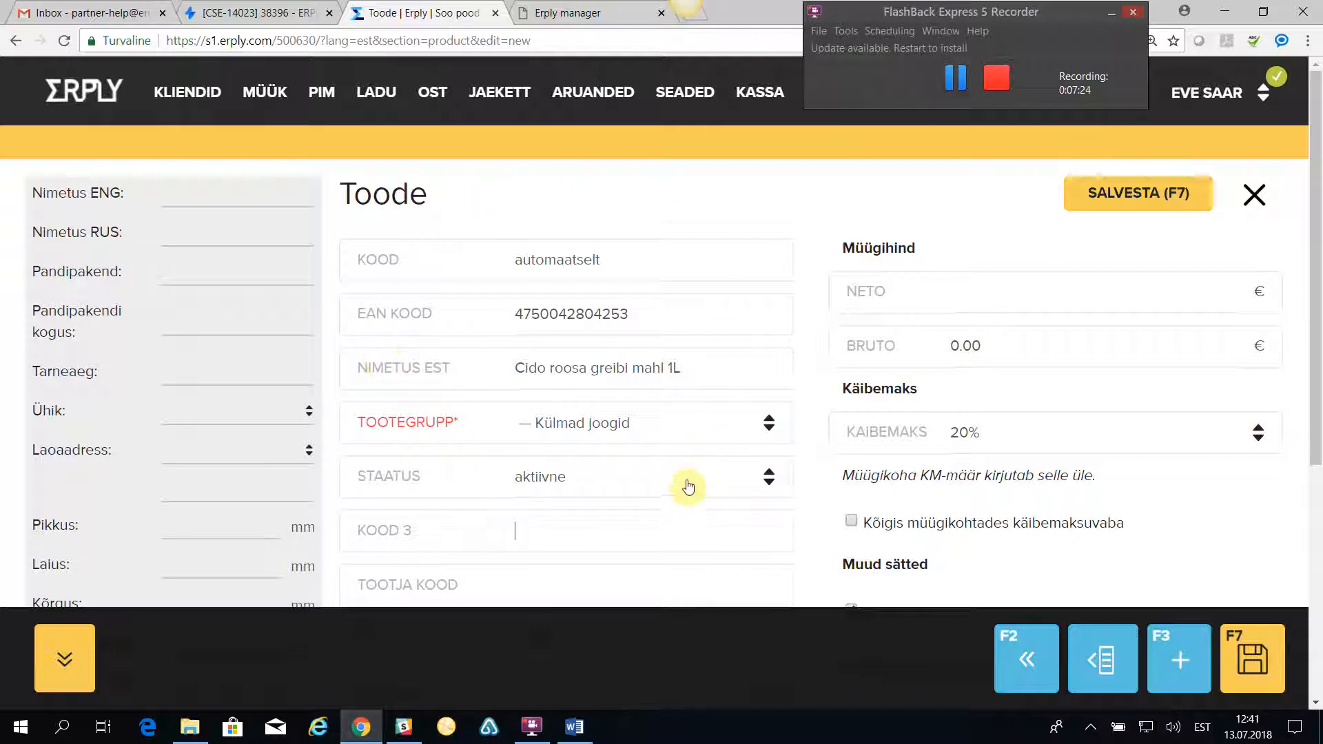
{"action": "scroll", "coordinate": [671, 479], "scroll_direction": "down", "scroll_amount": 3}
{"action": "scroll", "coordinate": [672, 480], "scroll_direction": "down", "scroll_amount": 1}
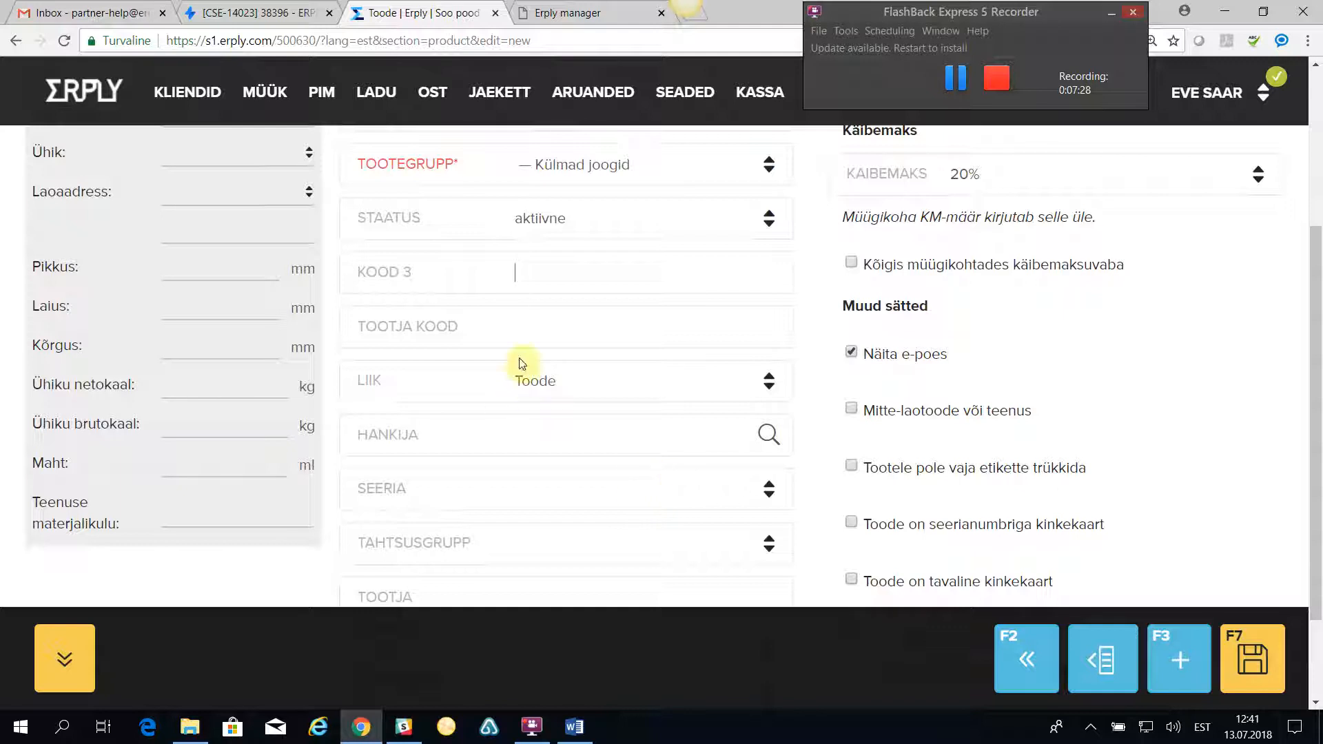
{"action": "left_click", "coordinate": [765, 389]}
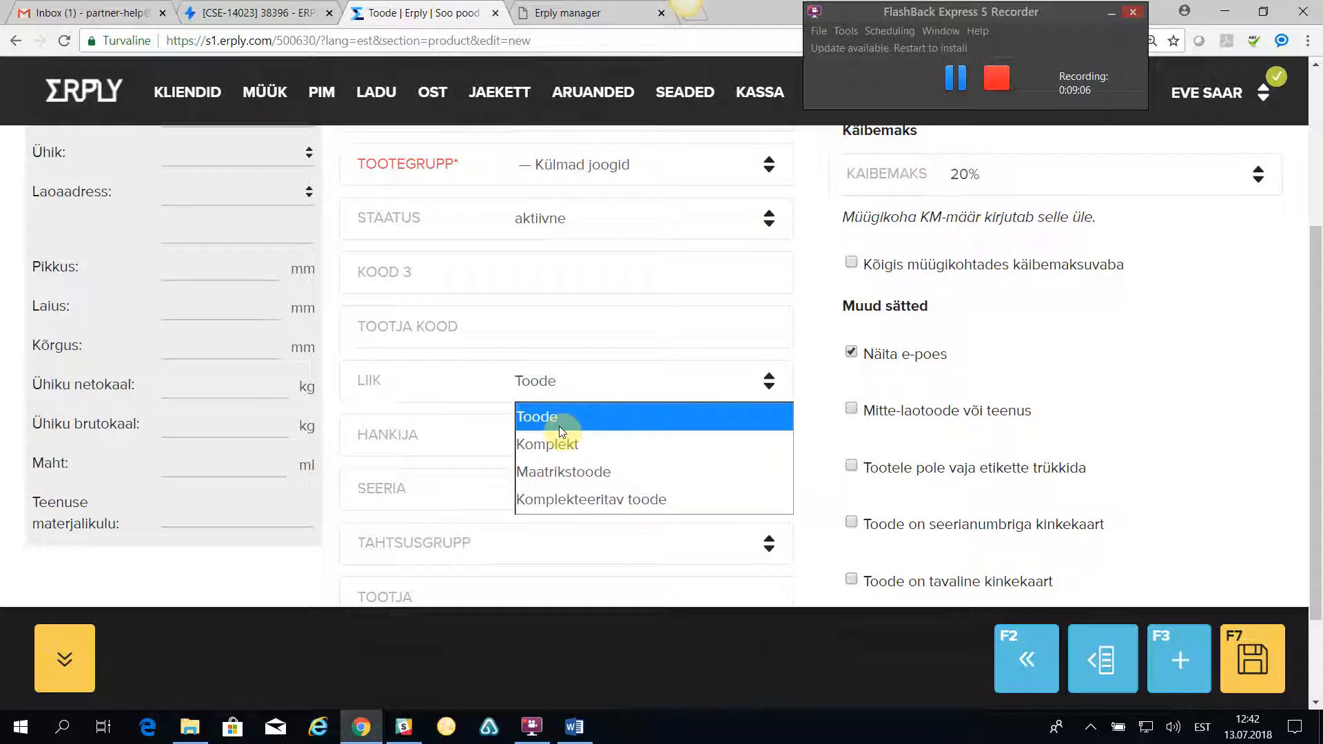
{"action": "left_click", "coordinate": [808, 401]}
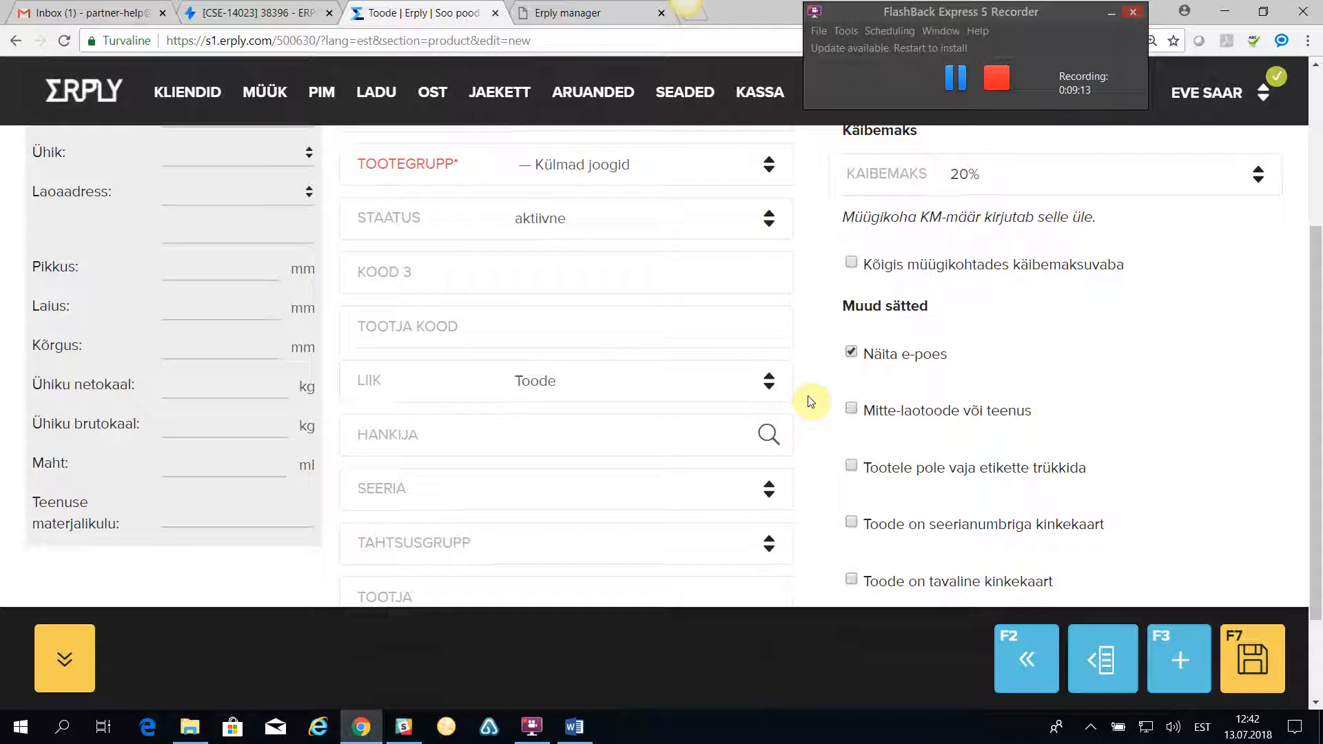
{"action": "left_click", "coordinate": [769, 433]}
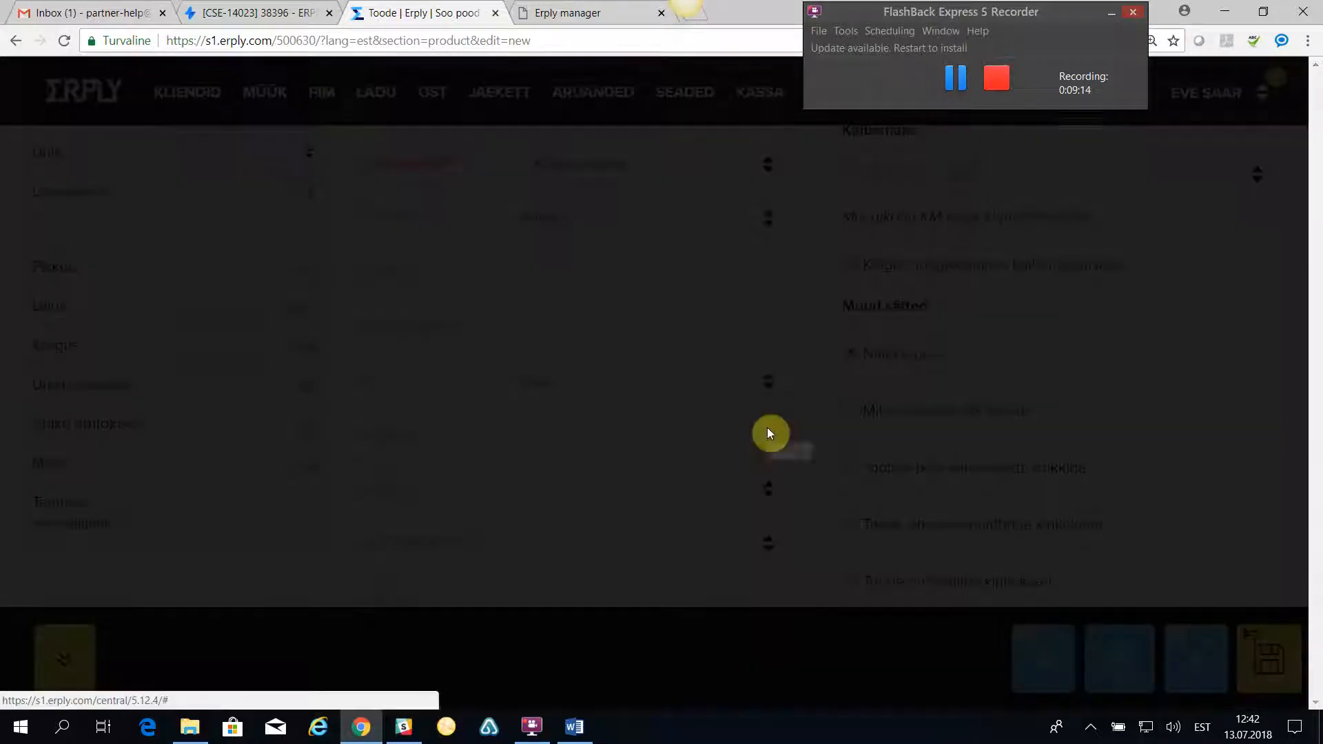
{"action": "left_click", "coordinate": [386, 292]}
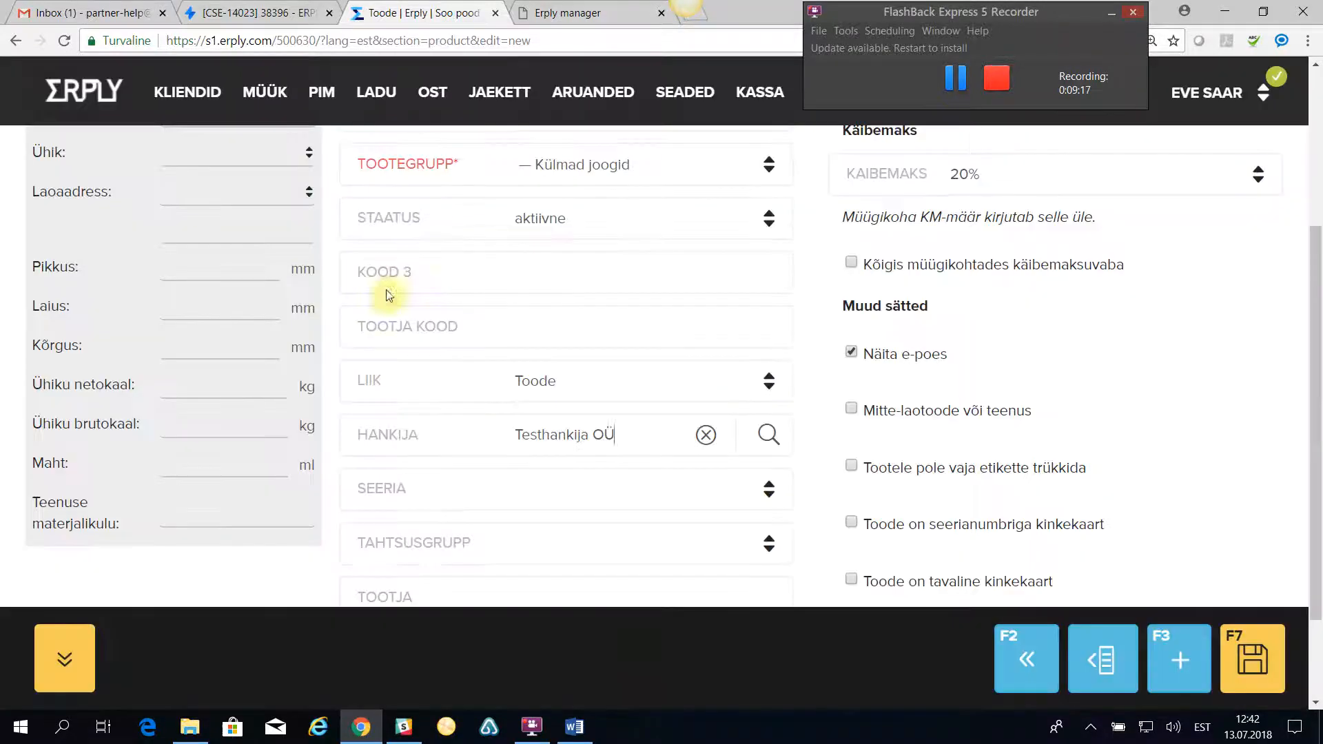
- Examine the series, priority group, manufacturer and brand fields of the product without choosing any values
{"action": "scroll", "coordinate": [707, 560], "scroll_direction": "down", "scroll_amount": 1}
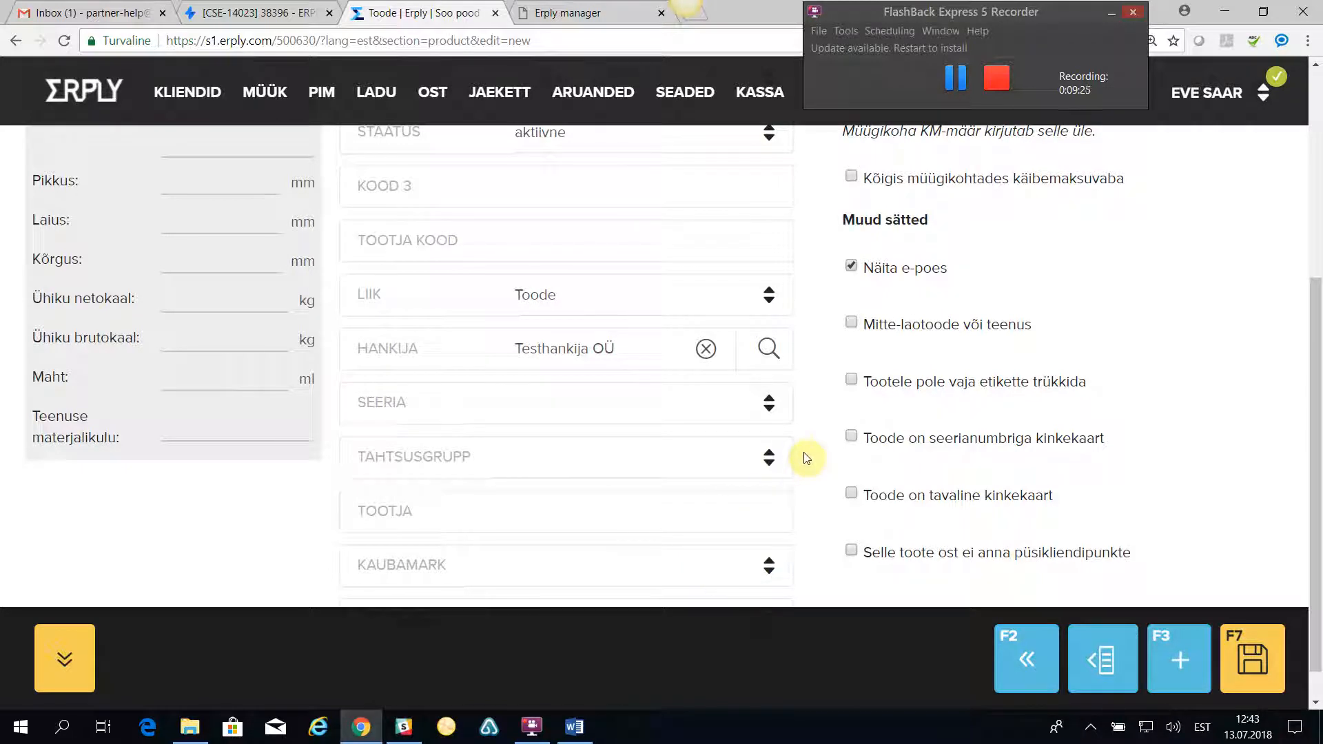
{"action": "left_click", "coordinate": [771, 410]}
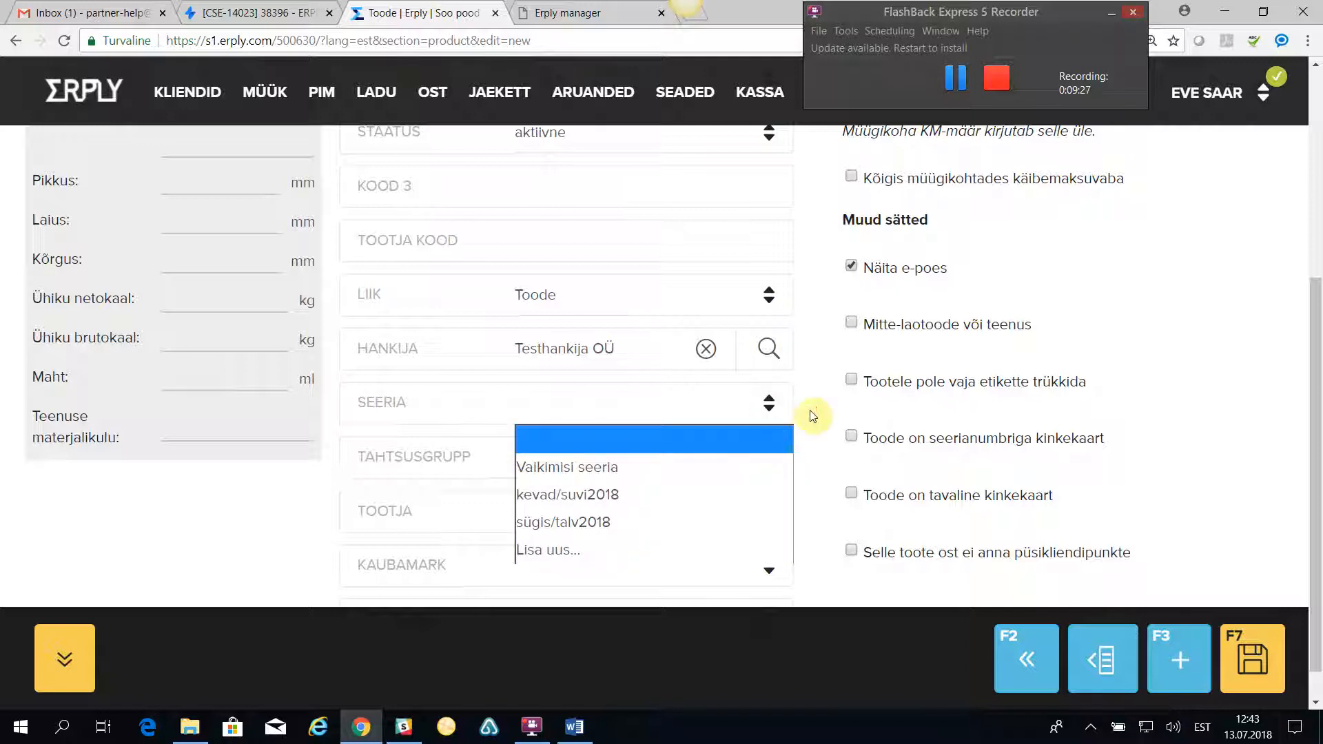
{"action": "left_click", "coordinate": [811, 414]}
{"action": "left_click", "coordinate": [769, 458]}
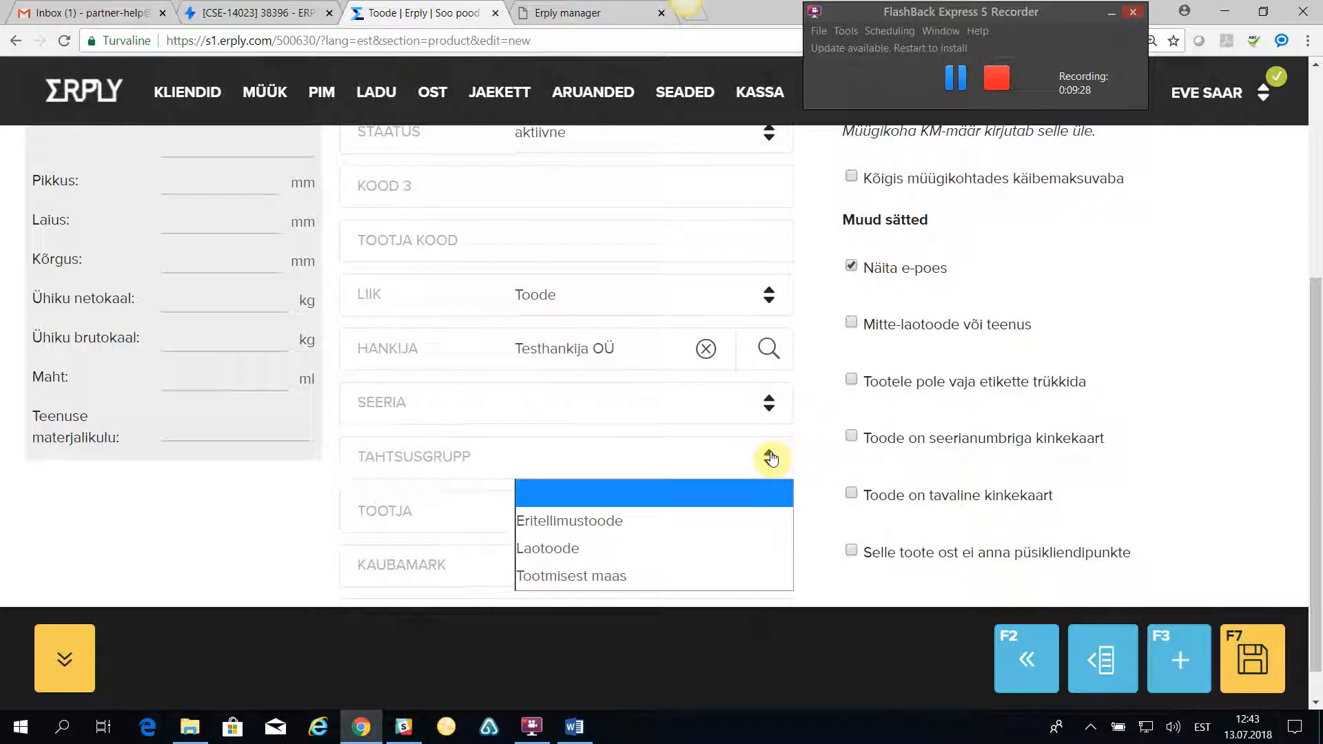
{"action": "left_click", "coordinate": [810, 451]}
{"action": "scroll", "coordinate": [767, 508], "scroll_direction": "down", "scroll_amount": 1}
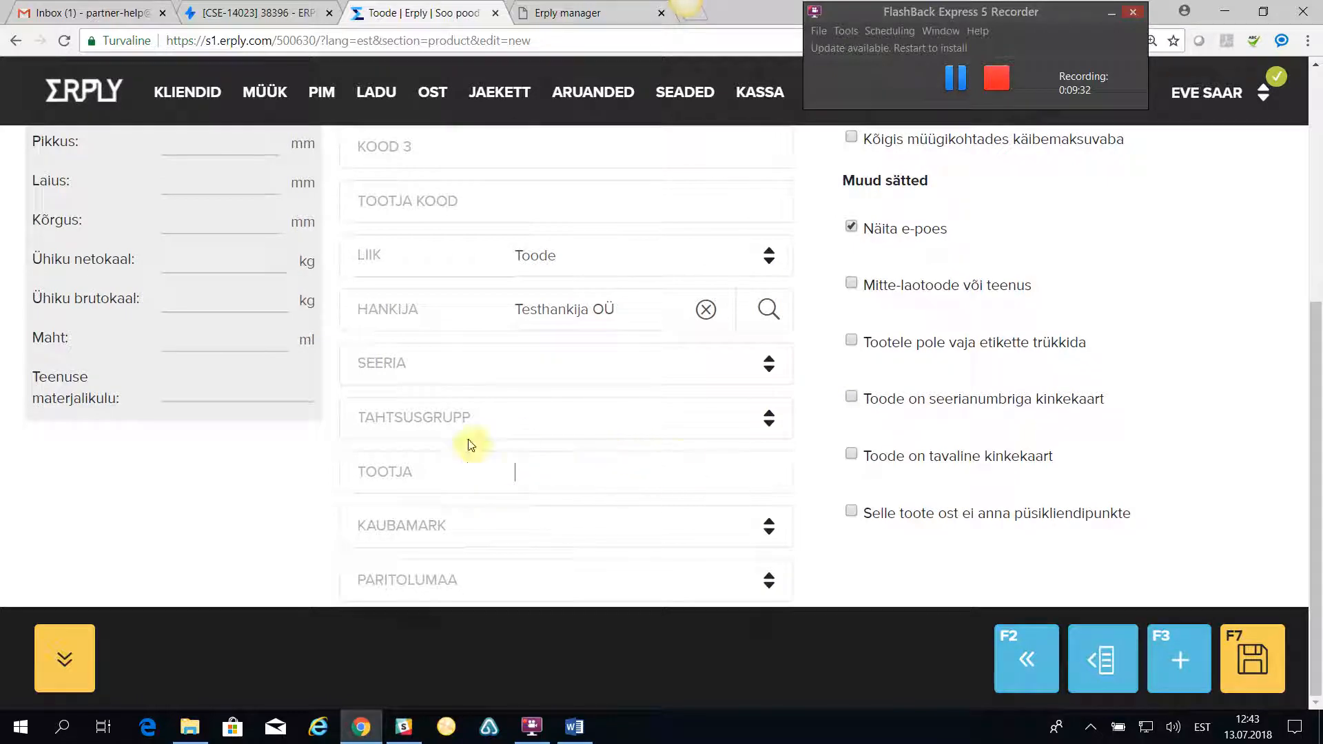
{"action": "left_click", "coordinate": [458, 468]}
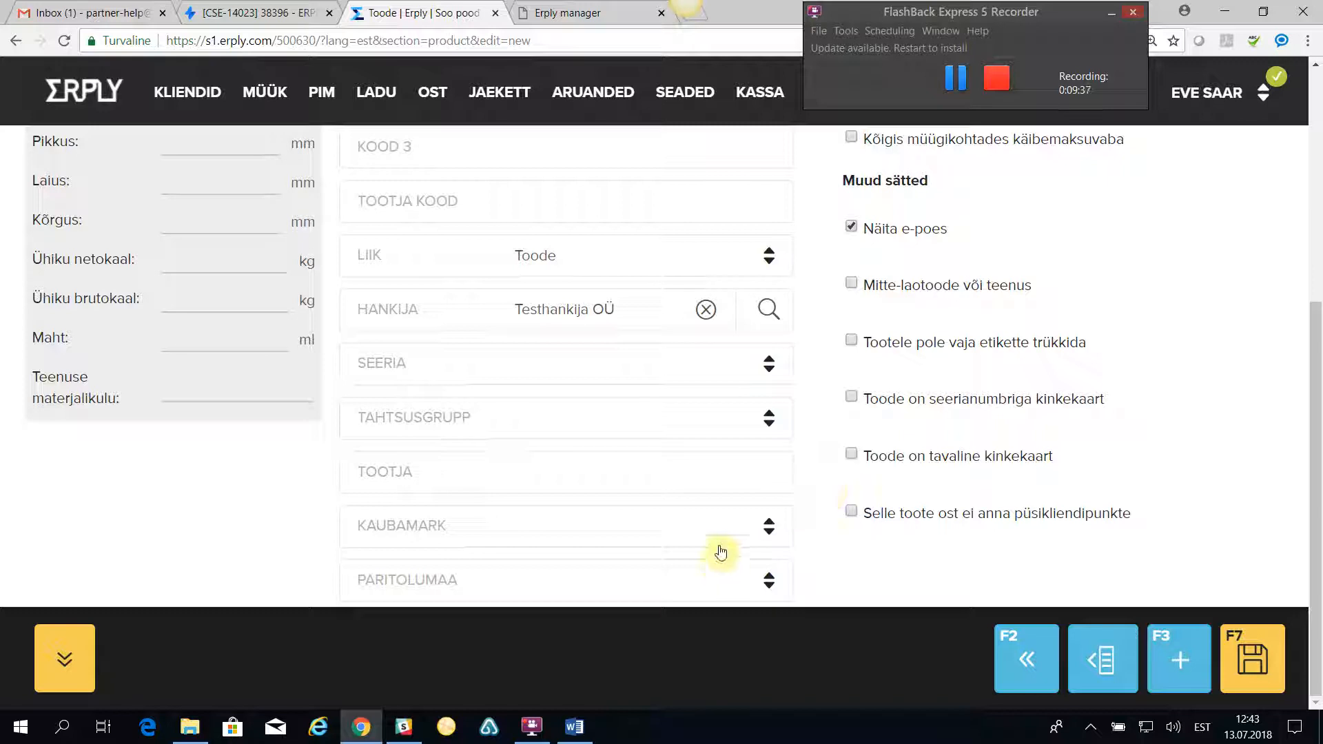
{"action": "left_click", "coordinate": [772, 529]}
{"action": "left_click", "coordinate": [826, 531]}
- Set the product's country of origin to Leedu (LT)
{"action": "left_click", "coordinate": [769, 581]}
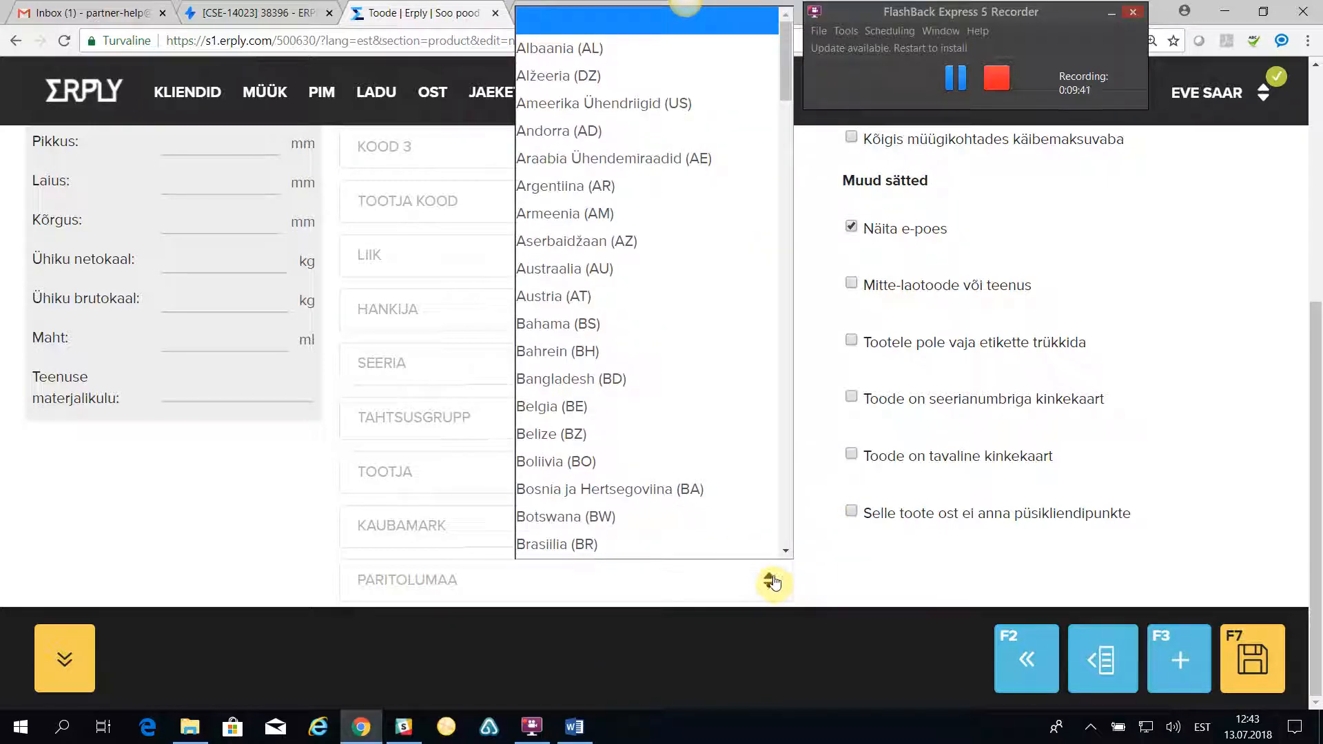
{"action": "key", "text": "l"}
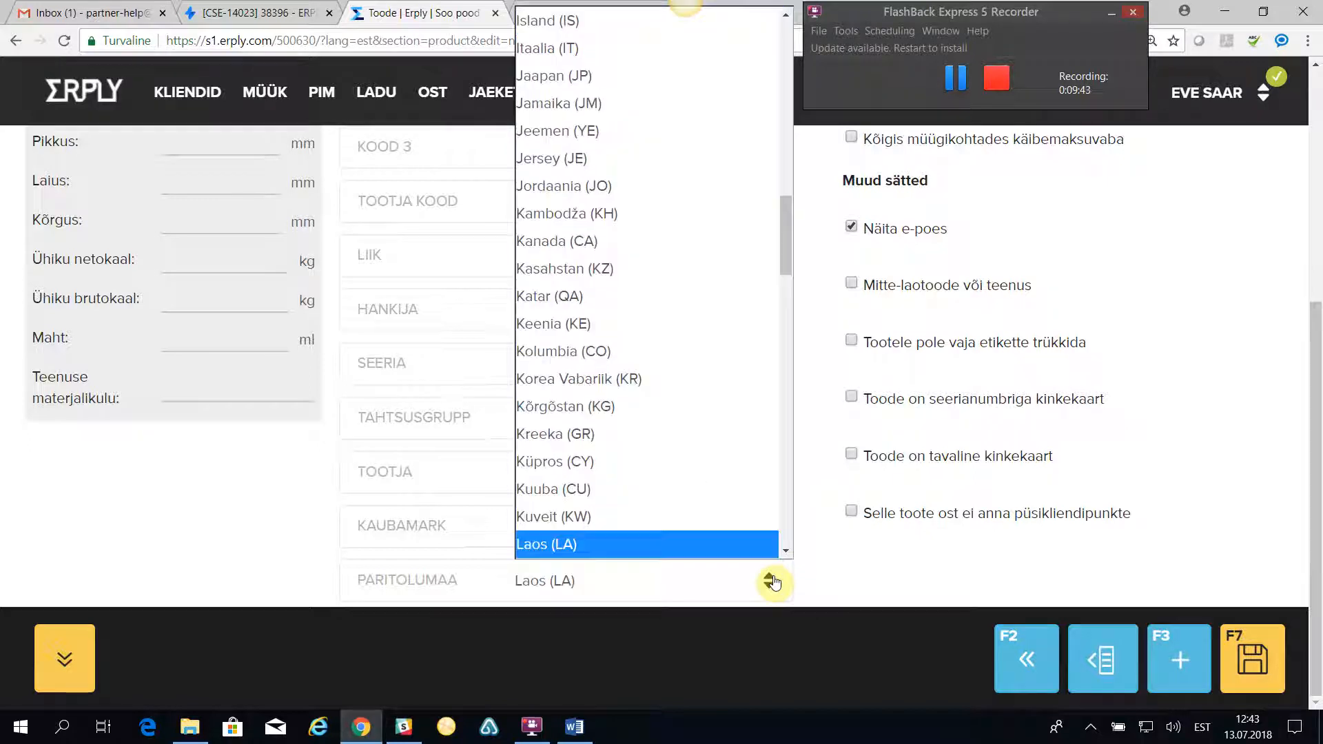
{"action": "scroll", "coordinate": [786, 552], "scroll_direction": "down", "scroll_amount": 1}
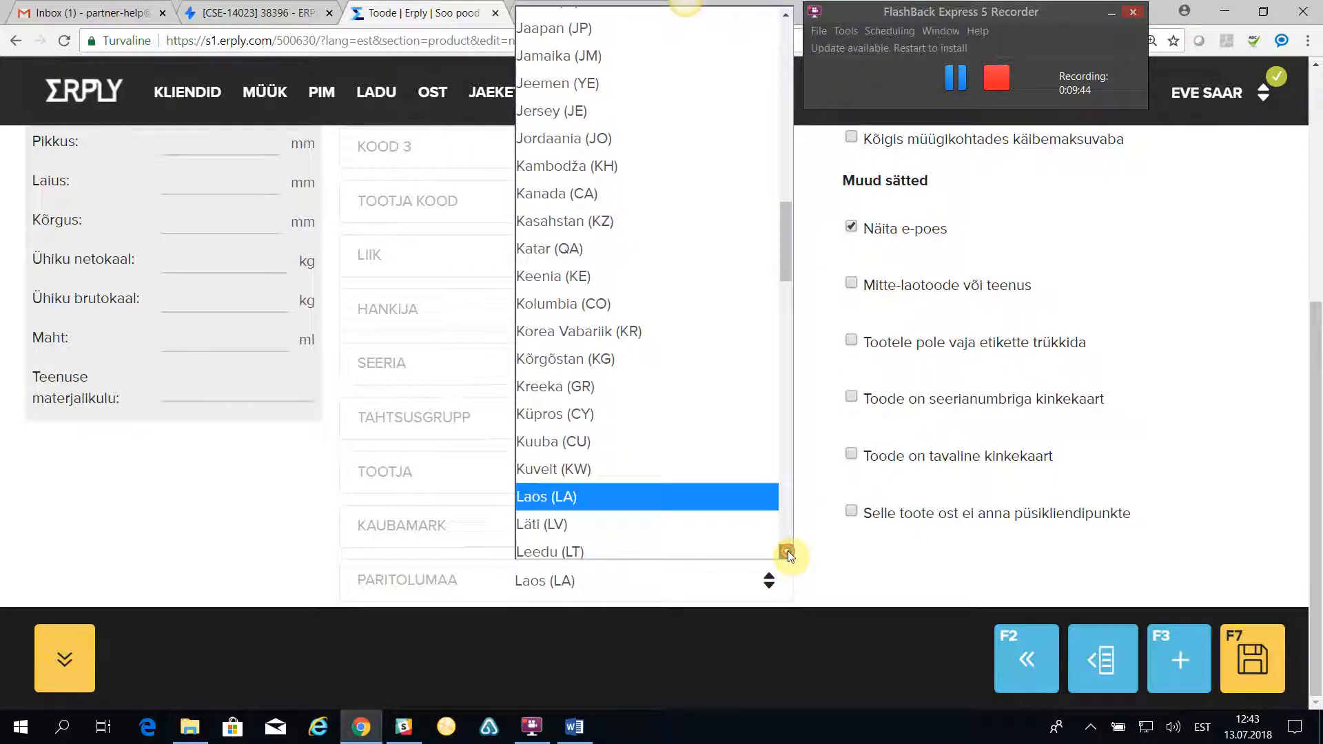
{"action": "left_click", "coordinate": [630, 518]}
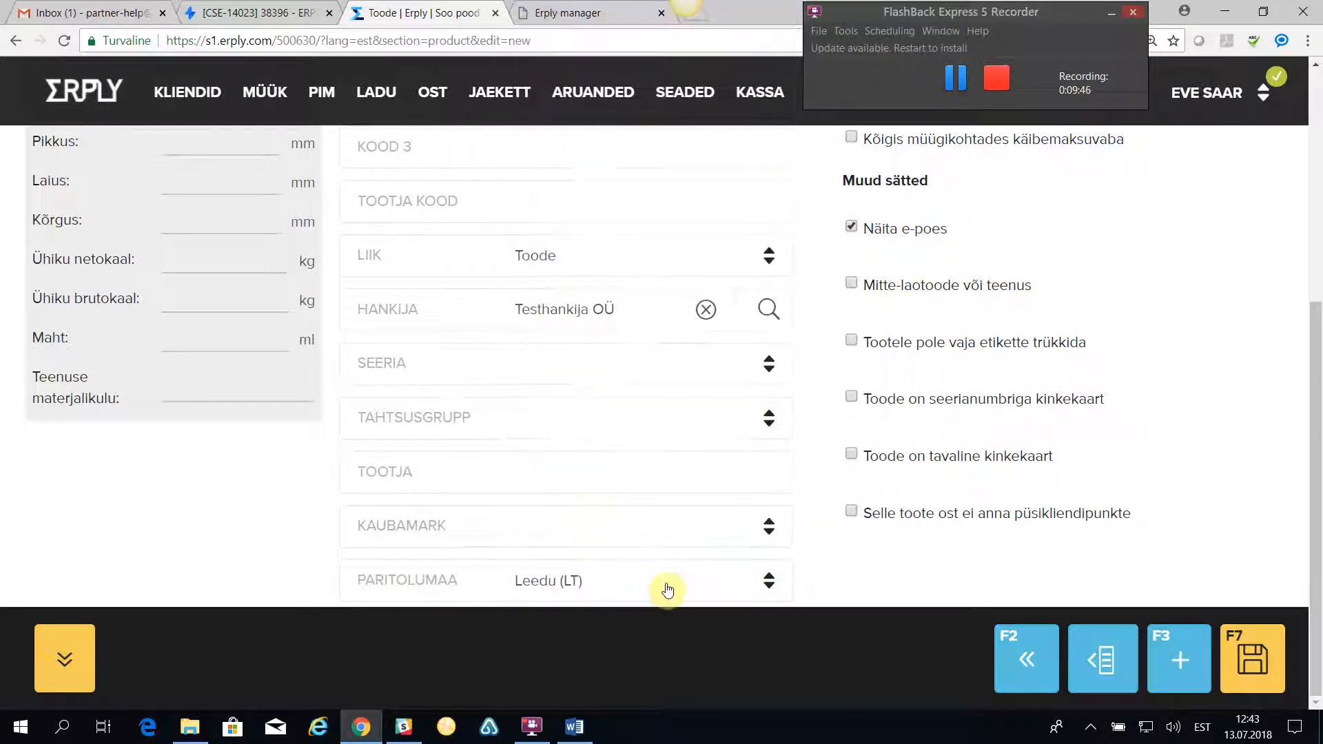
- Set the net sales price to 0.7 € and keep the VAT rate at 20%
{"action": "scroll", "coordinate": [858, 481], "scroll_direction": "up", "scroll_amount": 6}
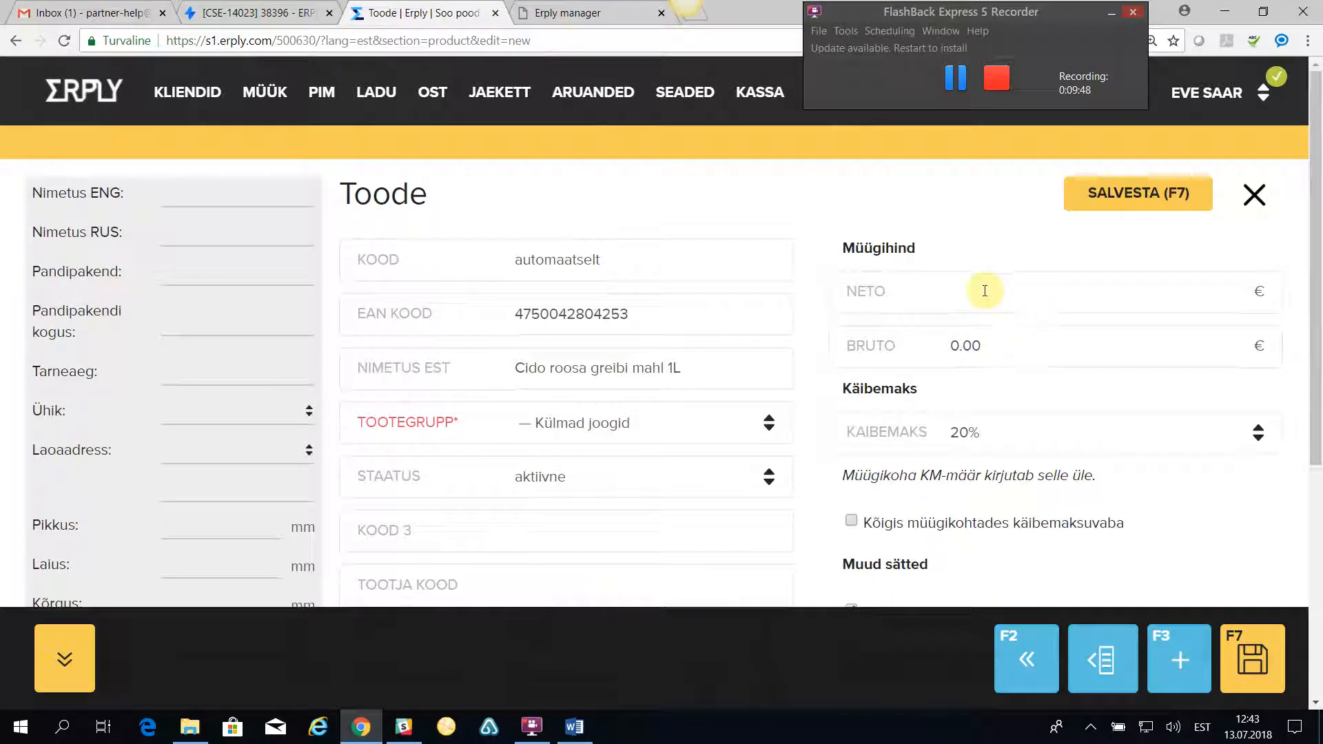
{"action": "left_click", "coordinate": [965, 298]}
{"action": "type", "text": "0.7"}
{"action": "key", "text": "Tab"}
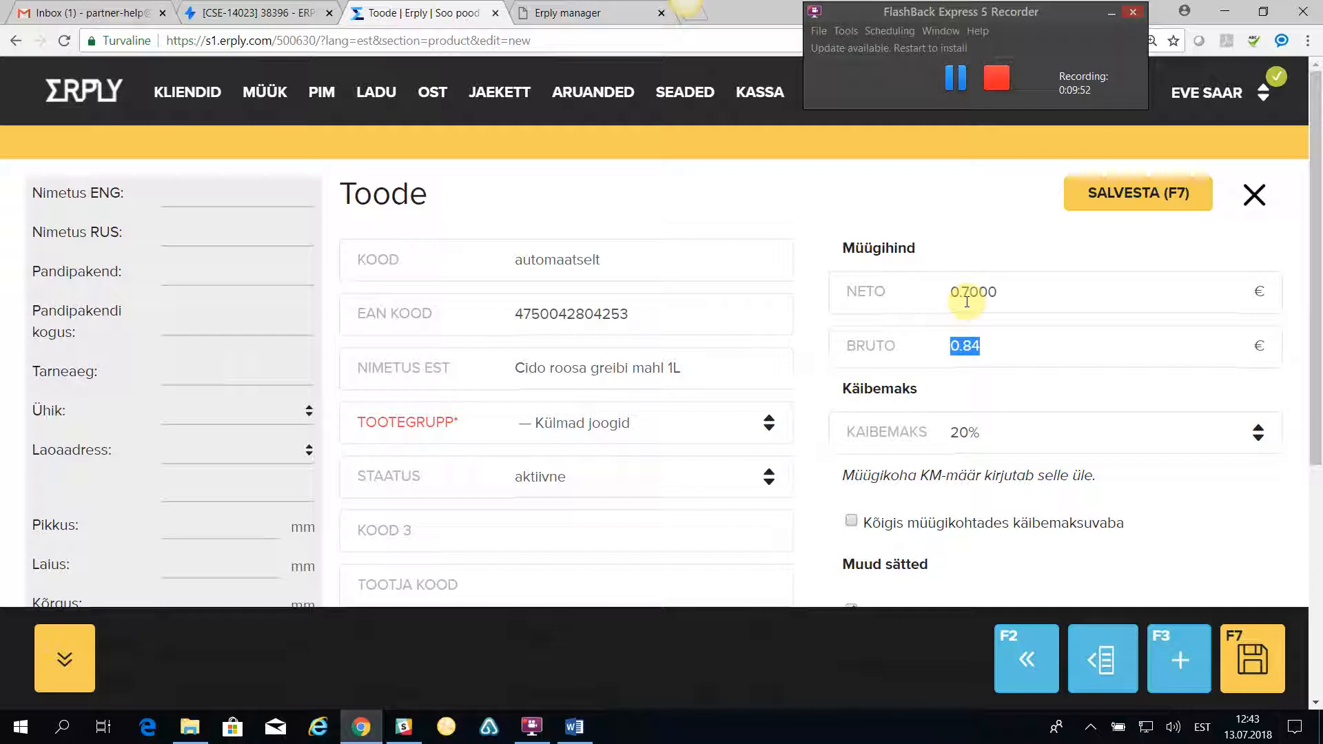
{"action": "left_click", "coordinate": [1248, 505]}
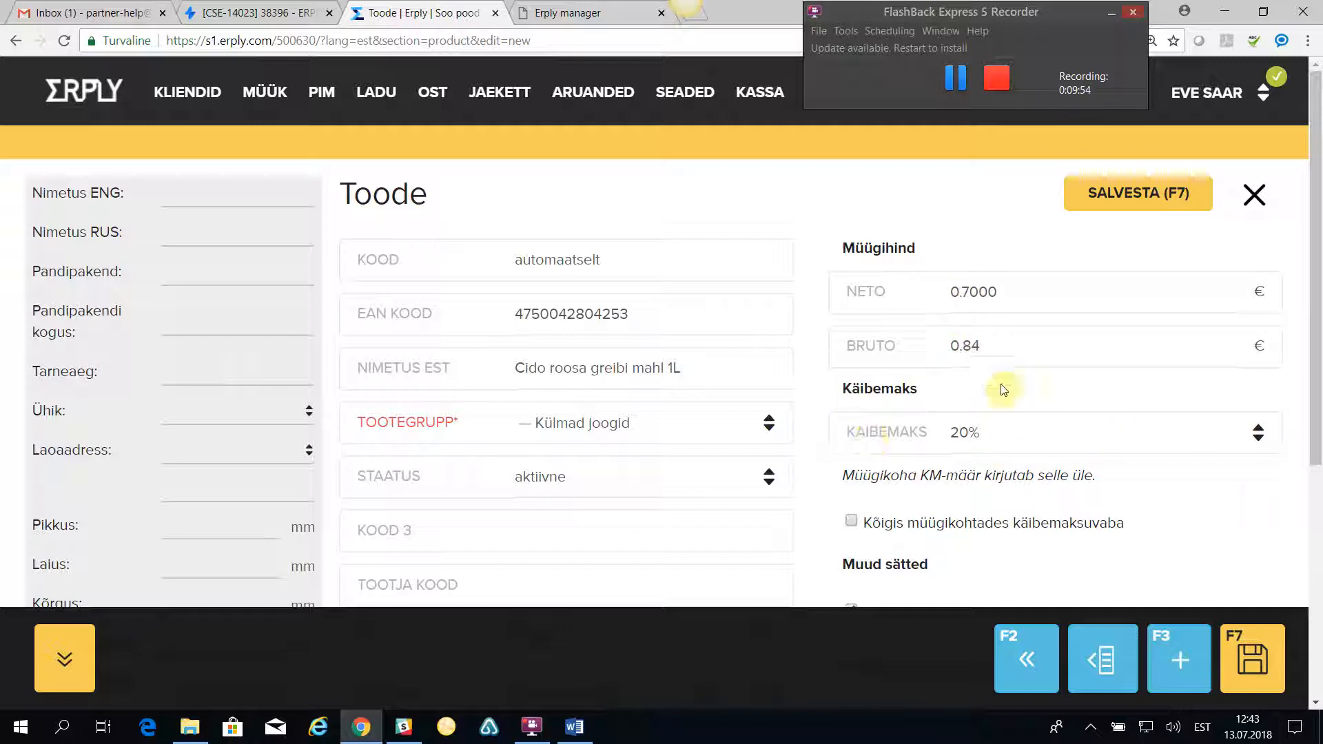
{"action": "left_click", "coordinate": [1258, 433]}
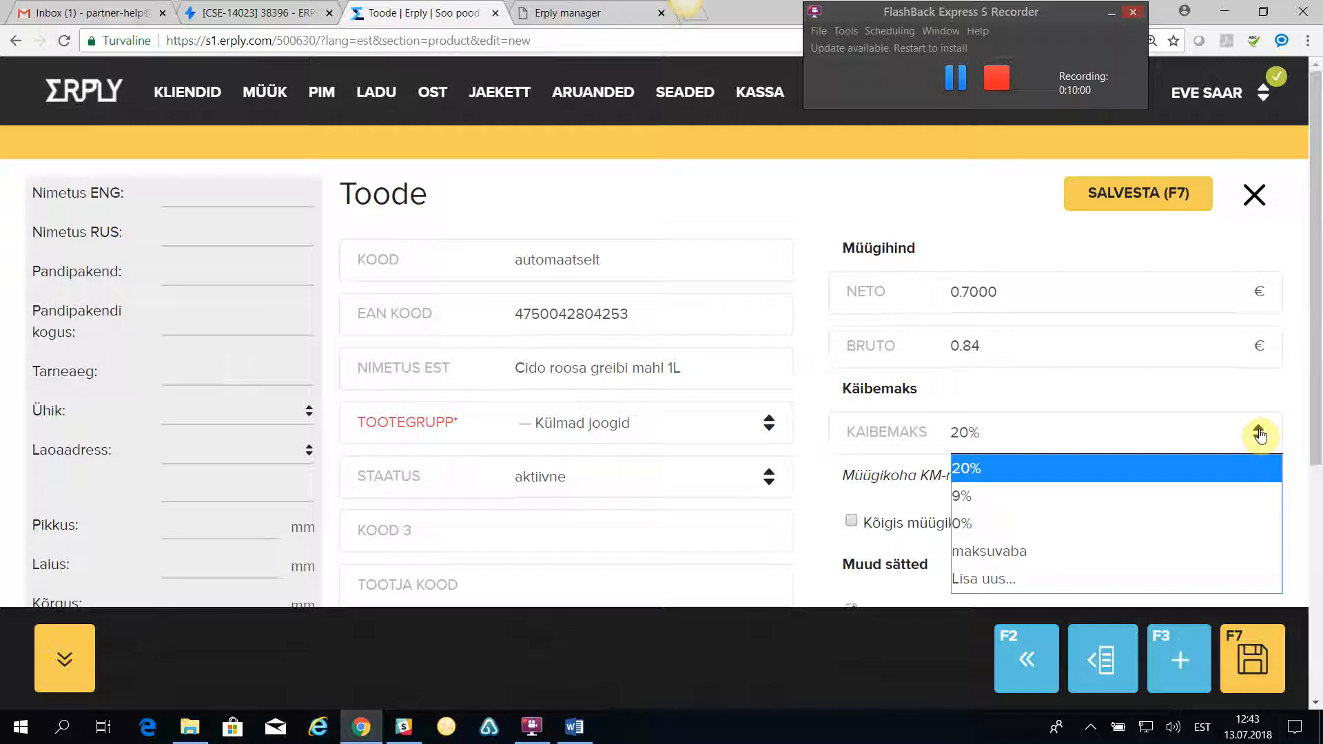
{"action": "left_click", "coordinate": [1304, 502]}
{"action": "scroll", "coordinate": [1270, 502], "scroll_direction": "down", "scroll_amount": 1}
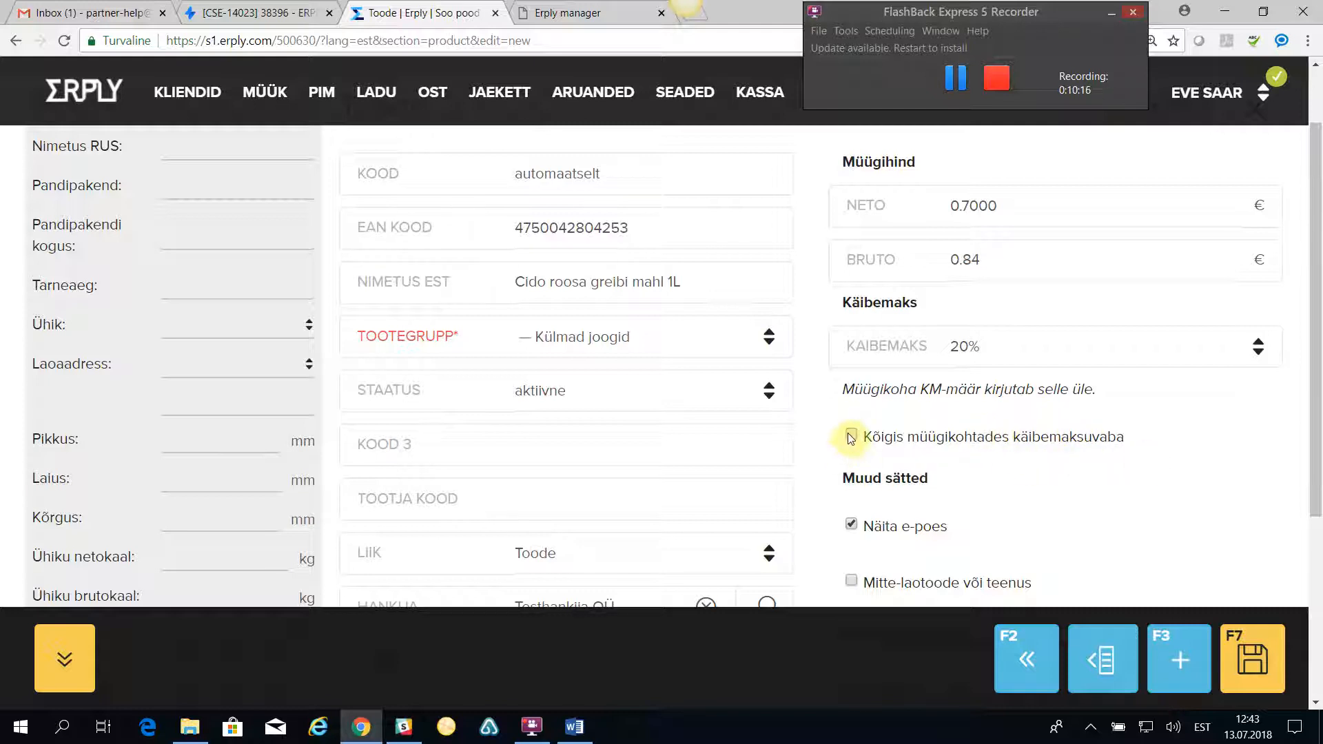
- Mark the product as not needing printed labels (Tootele pole vaja etikette trükkida)
{"action": "scroll", "coordinate": [1117, 521], "scroll_direction": "down", "scroll_amount": 2}
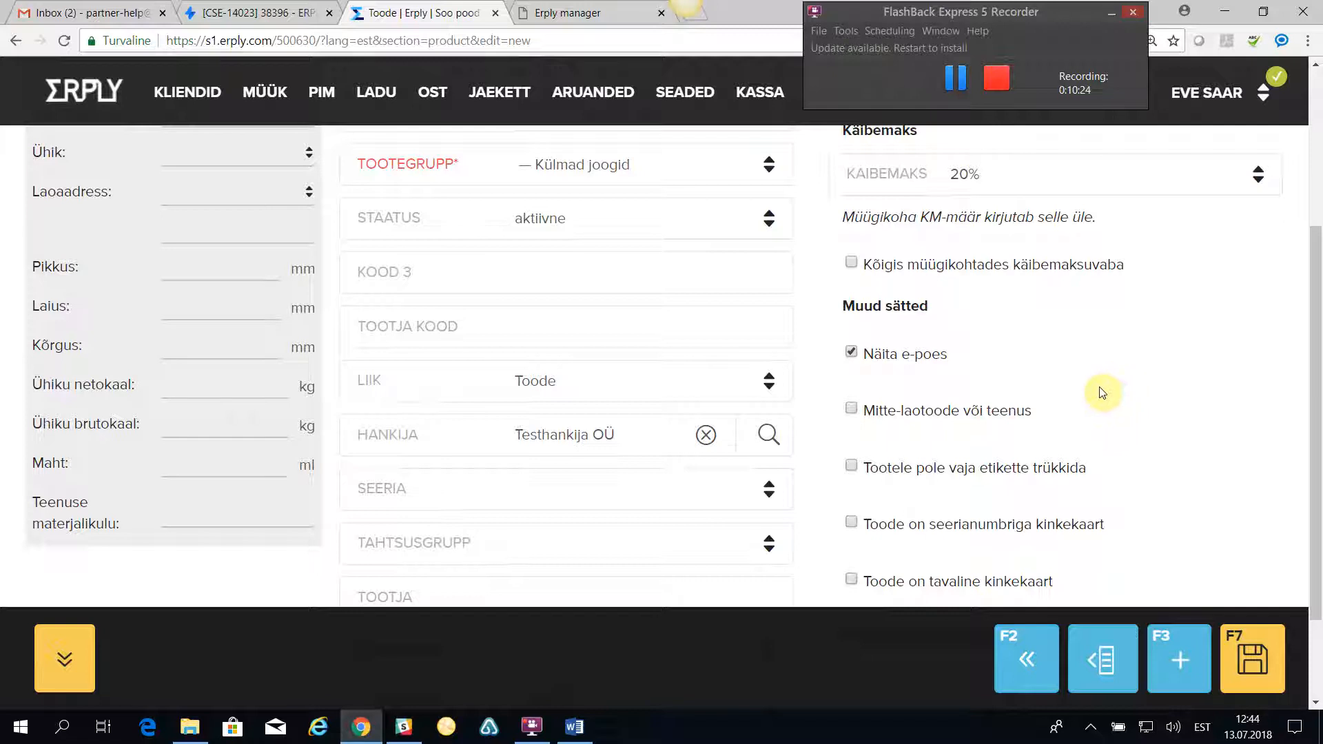
{"action": "scroll", "coordinate": [1100, 389], "scroll_direction": "down", "scroll_amount": 1}
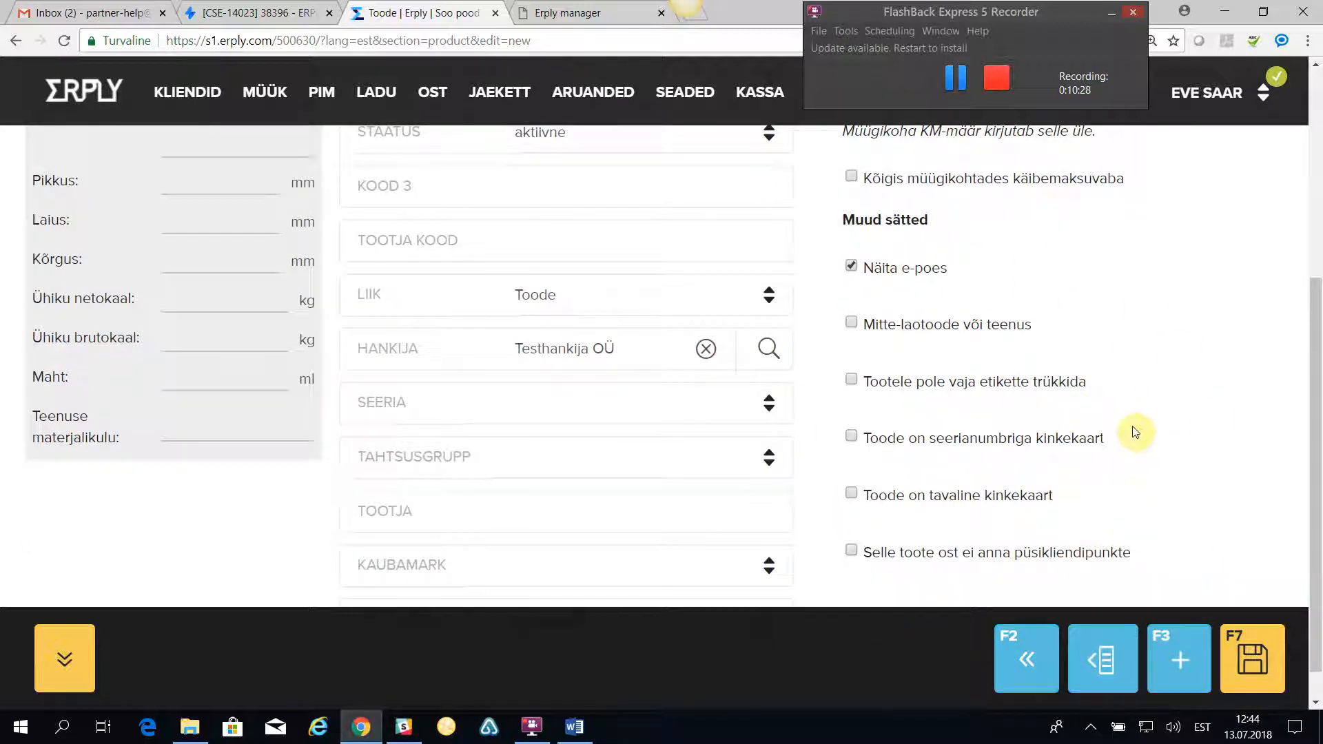
{"action": "left_click", "coordinate": [852, 379]}
- Set the product's delivery time (Tarneaeg) to 5 and its unit to tk
{"action": "scroll", "coordinate": [431, 407], "scroll_direction": "up", "scroll_amount": 5}
{"action": "scroll", "coordinate": [435, 417], "scroll_direction": "up", "scroll_amount": 1}
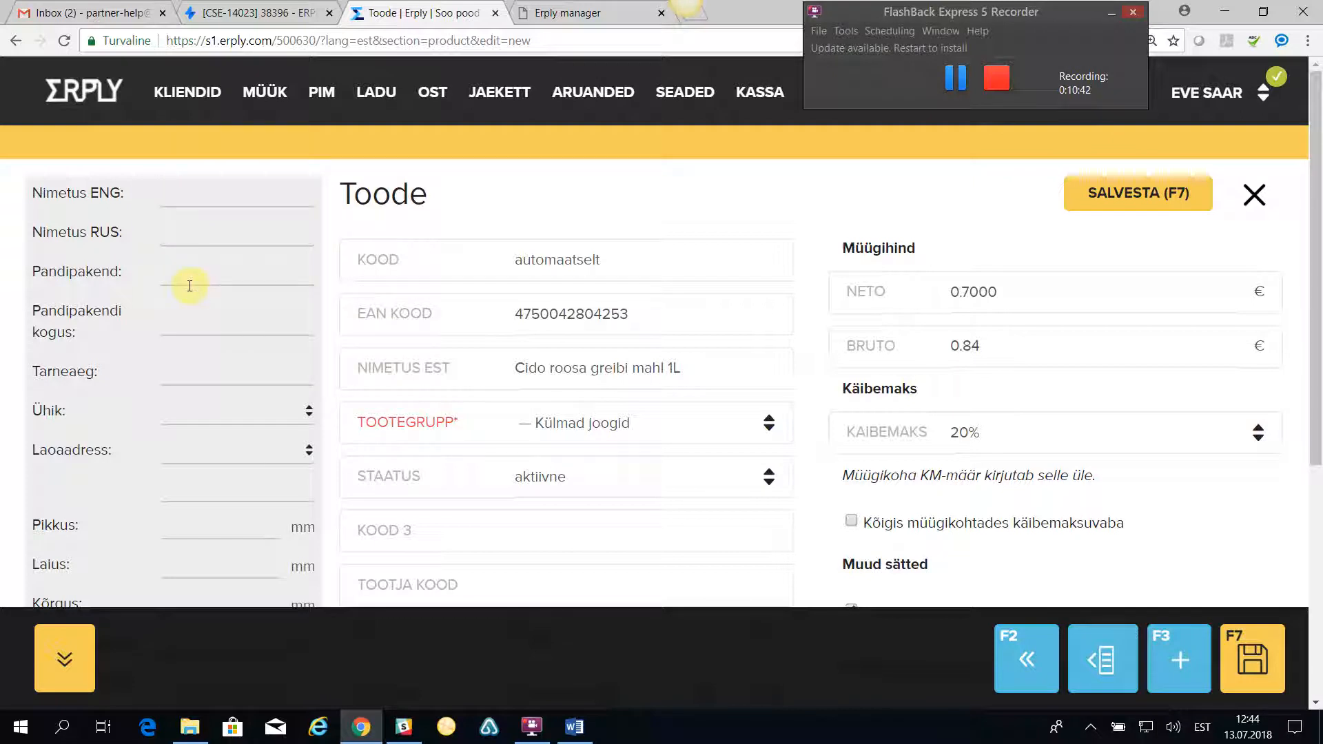
{"action": "scroll", "coordinate": [169, 317], "scroll_direction": "down", "scroll_amount": 1}
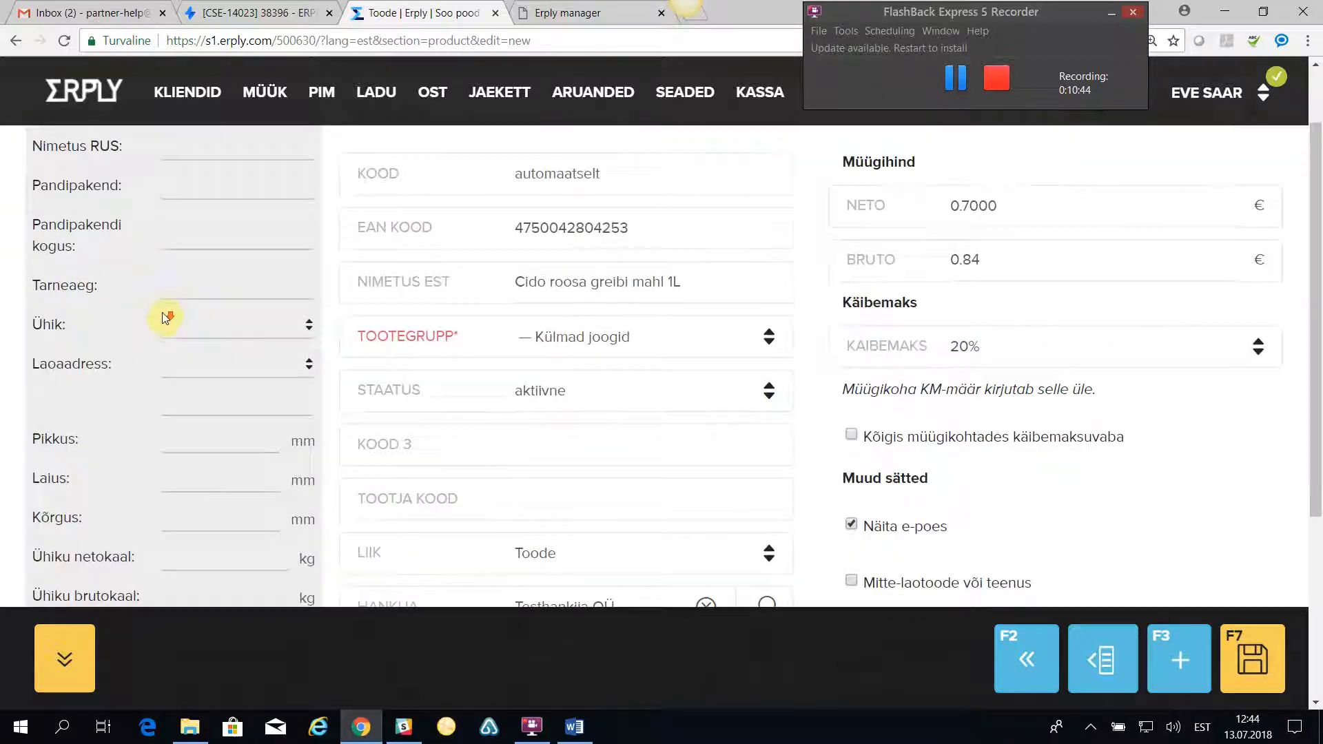
{"action": "left_click", "coordinate": [213, 295]}
{"action": "type", "text": "5"}
{"action": "left_click", "coordinate": [289, 322]}
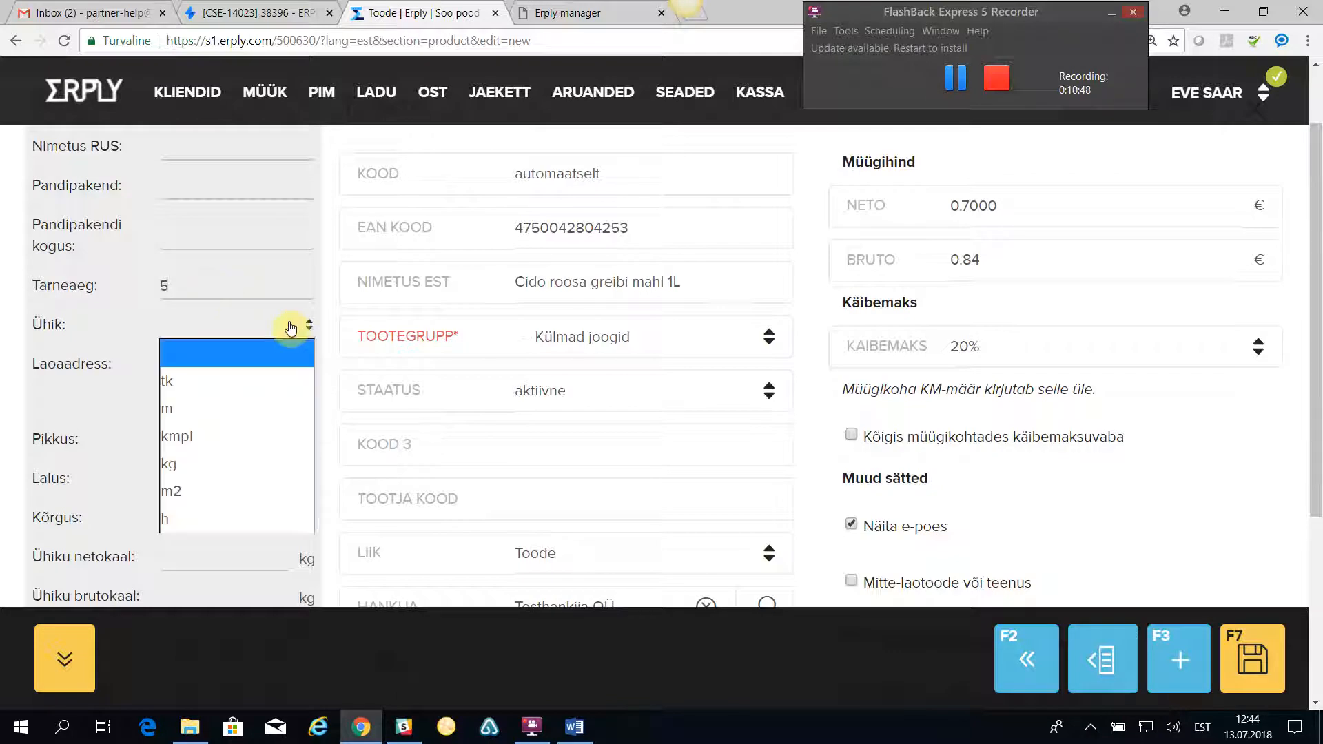
{"action": "left_click", "coordinate": [197, 380]}
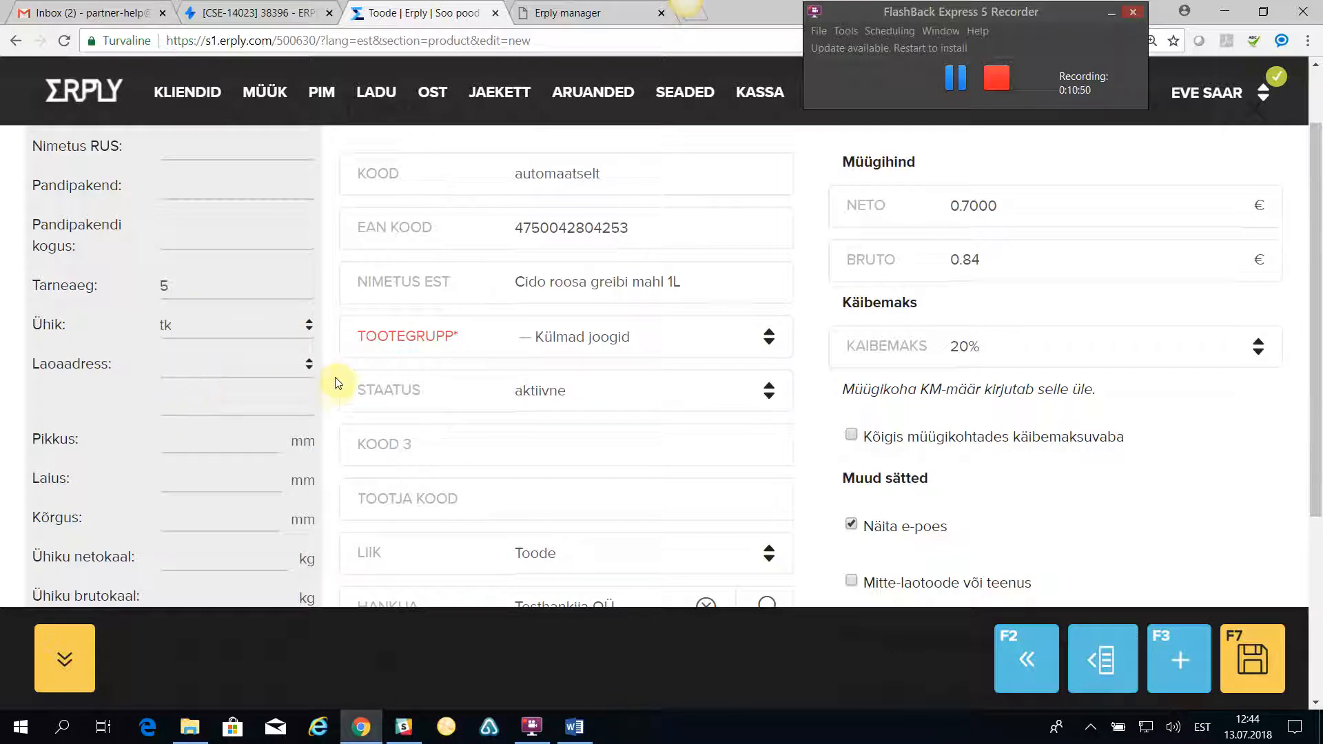
- Set the product's volume (Maht) to 1000 ml and save the new product
{"action": "scroll", "coordinate": [324, 369], "scroll_direction": "down", "scroll_amount": 1}
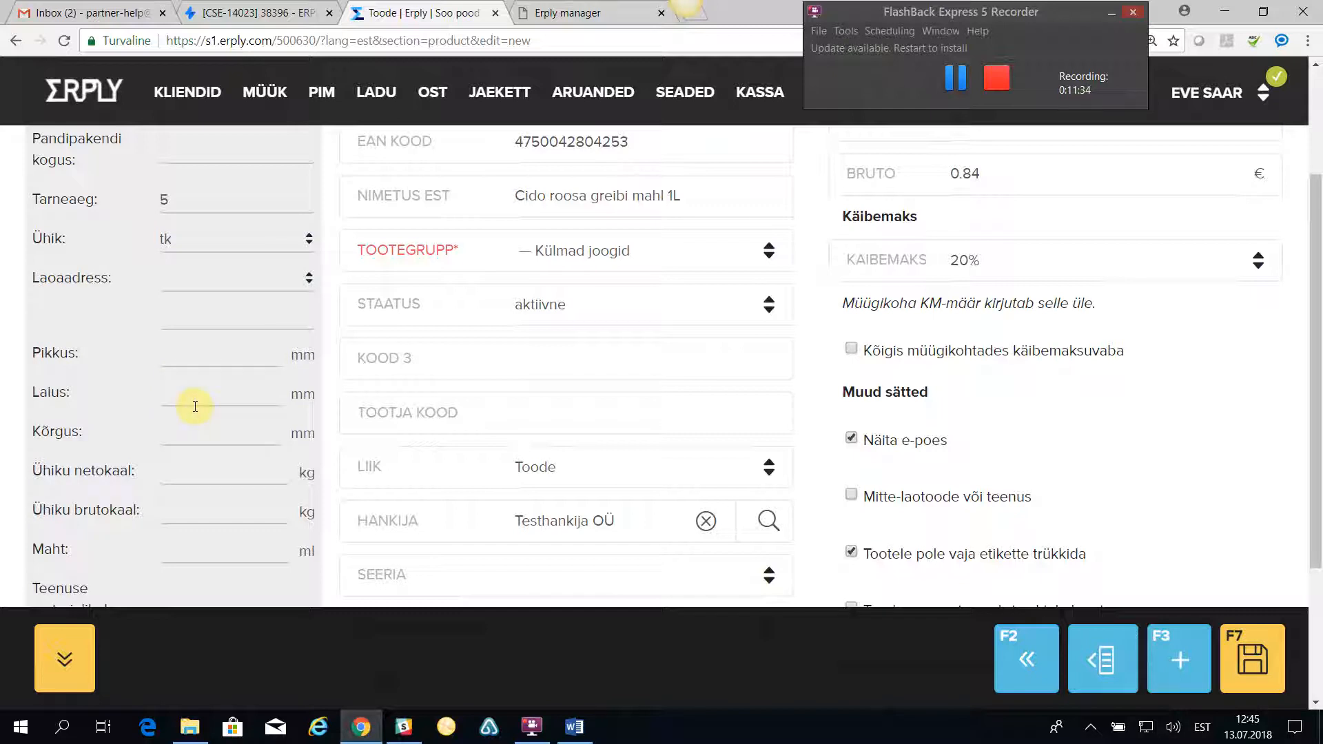
{"action": "left_click", "coordinate": [218, 550]}
{"action": "type", "text": "1000"}
{"action": "scroll", "coordinate": [243, 565], "scroll_direction": "down", "scroll_amount": 3}
{"action": "scroll", "coordinate": [455, 537], "scroll_direction": "up", "scroll_amount": 5}
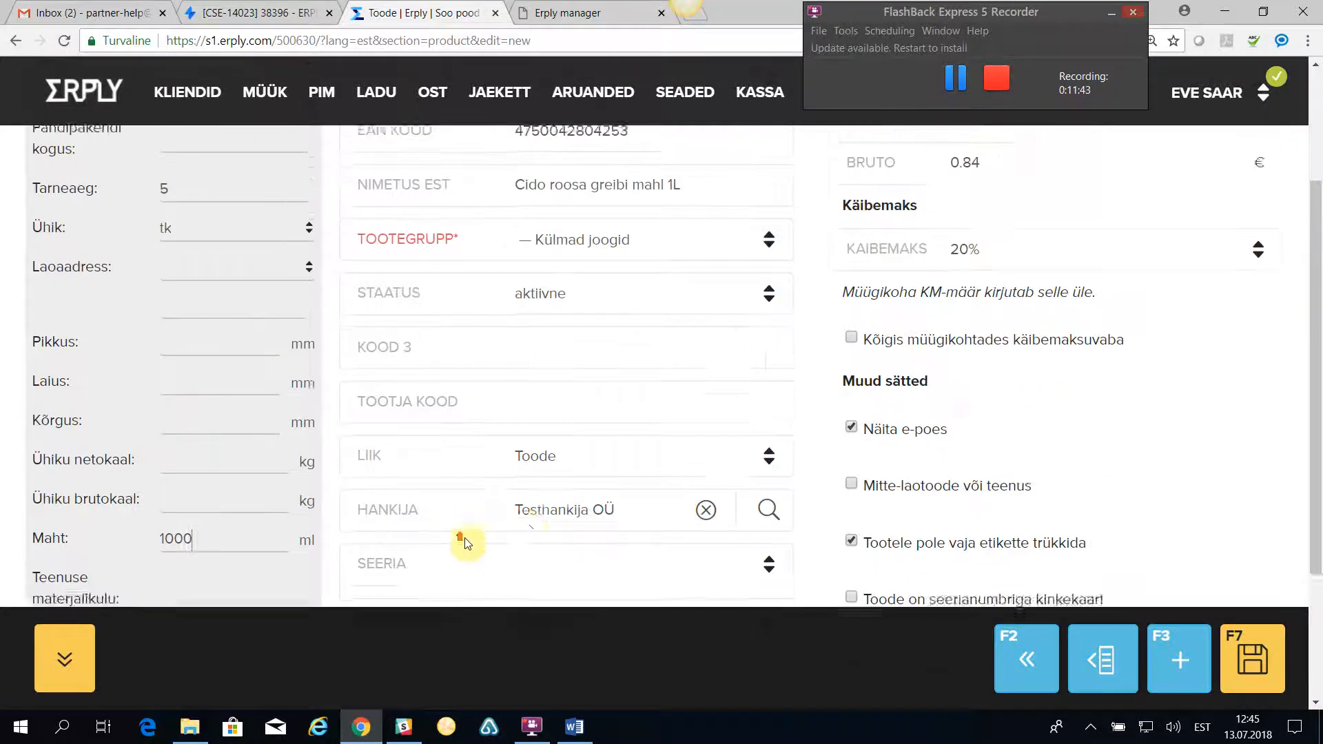
{"action": "left_click", "coordinate": [1116, 192]}
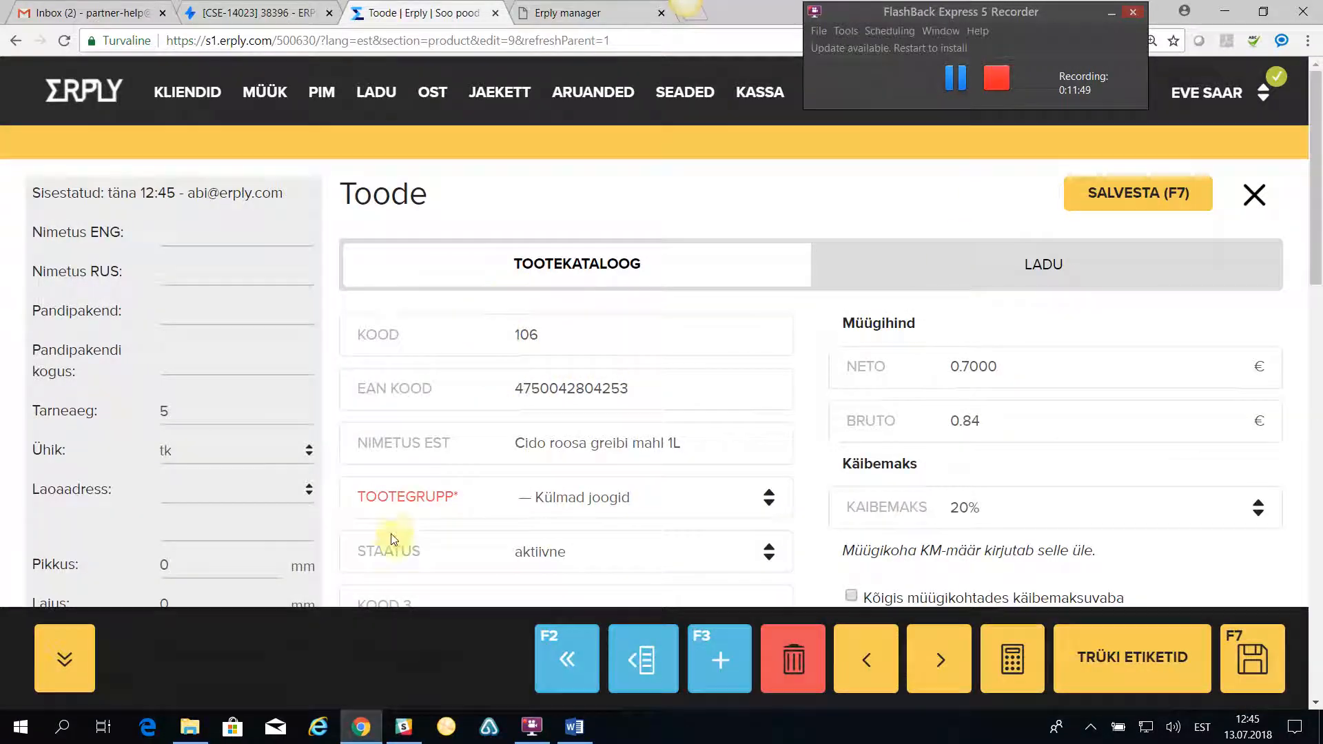
- Enter "karastav täismahl" as the product's short description (Kirjeldus)
{"action": "scroll", "coordinate": [615, 375], "scroll_direction": "down", "scroll_amount": 2}
{"action": "scroll", "coordinate": [615, 378], "scroll_direction": "down", "scroll_amount": 7}
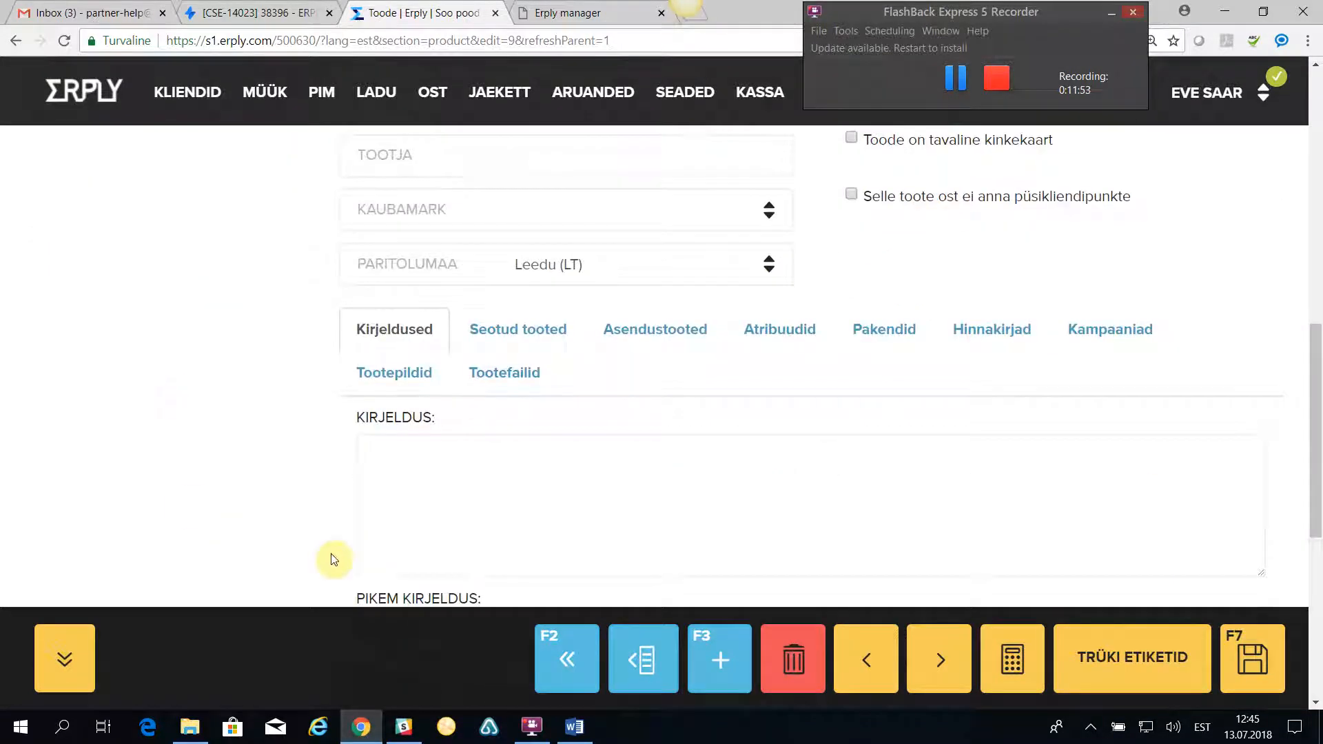
{"action": "left_click", "coordinate": [420, 465]}
{"action": "scroll", "coordinate": [420, 466], "scroll_direction": "down", "scroll_amount": 4}
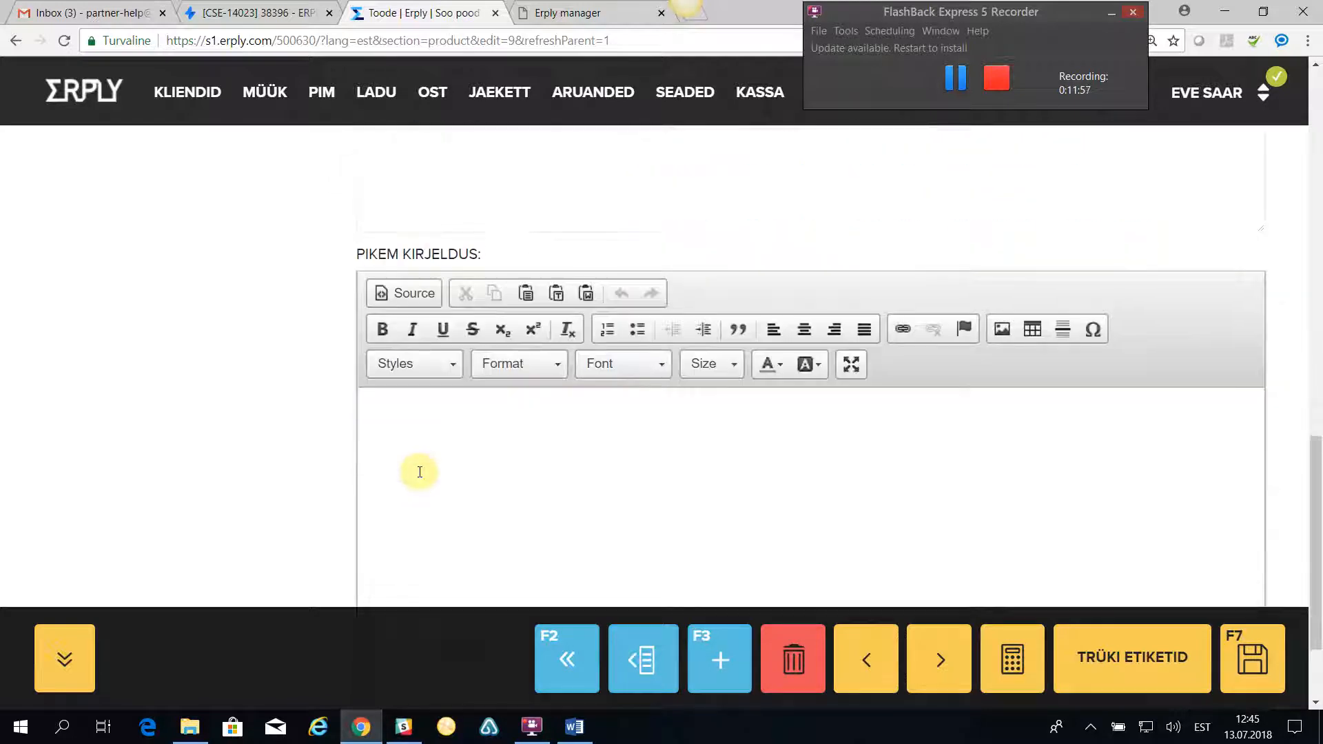
{"action": "scroll", "coordinate": [421, 494], "scroll_direction": "up", "scroll_amount": 2}
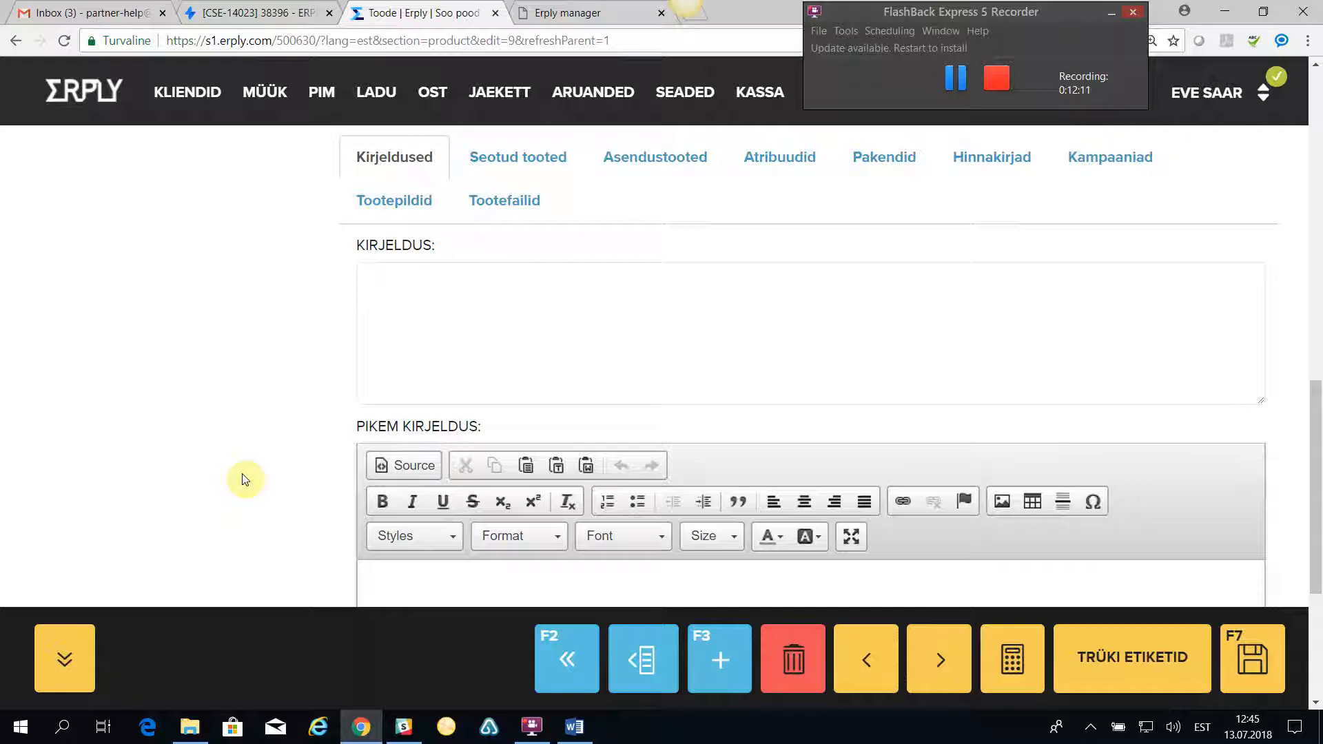
{"action": "type", "text": "karastav täismahl"}
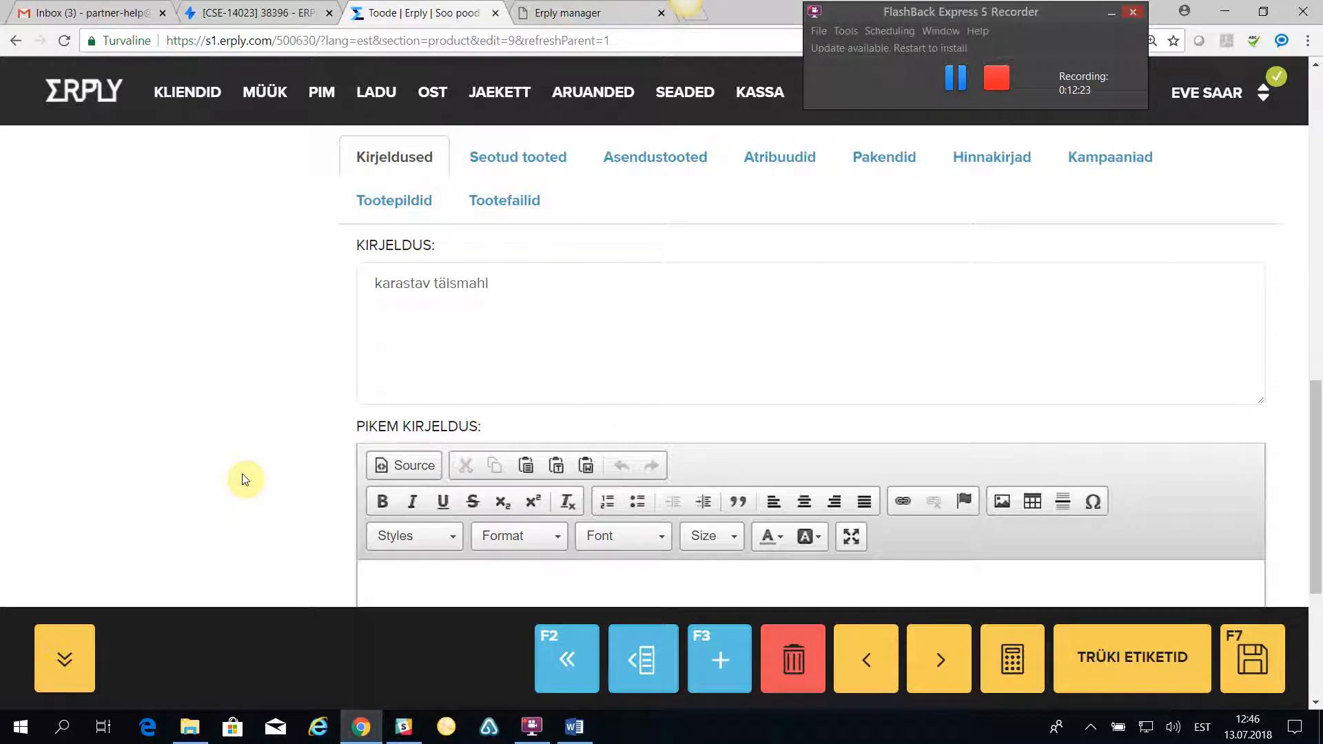
- Enter "Valmistatud kontsentreeritud mahl, sisaldab 100% mahla." as the product's longer description (Pikem kirjeldus)
{"action": "scroll", "coordinate": [206, 530], "scroll_direction": "down", "scroll_amount": 1}
{"action": "left_click", "coordinate": [445, 532]}
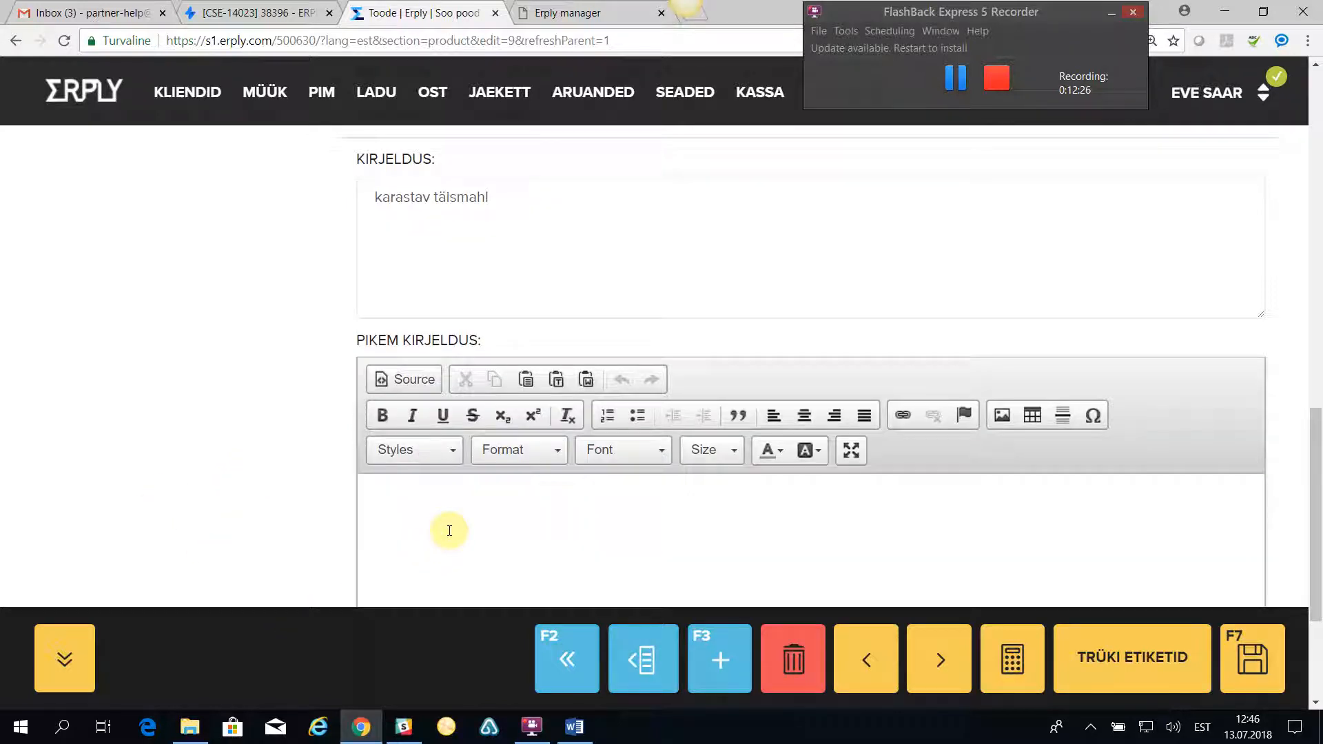
{"action": "type", "text": "Valmistatud"}
{"action": "type", "text": "kontsenterre"}
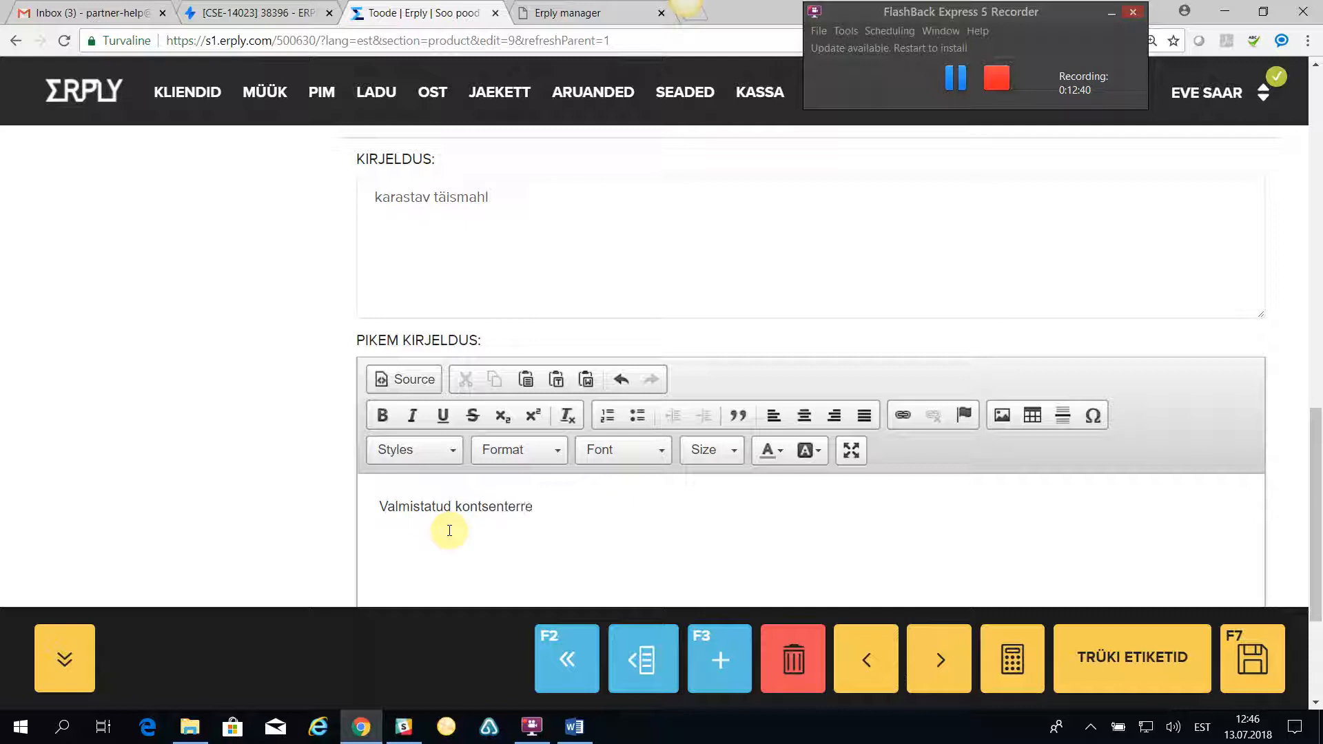
{"action": "key", "text": "BackSpace"}
{"action": "key", "text": "BackSpace"}
{"action": "key", "text": "BackSpace"}
{"action": "key", "text": "BackSpace"}
{"action": "type", "text": "reeritud mahl"}
{"action": "type", "text": ", sisaldab 100% mahla"}
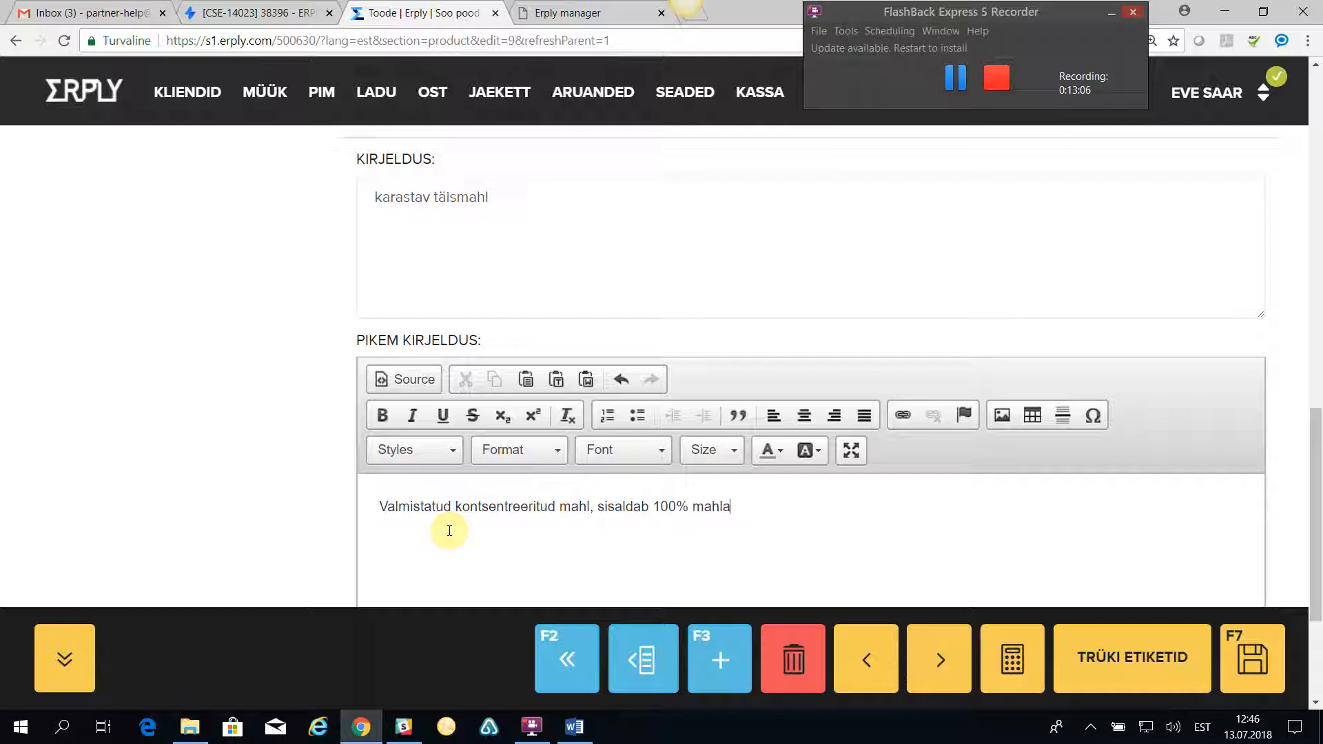
{"action": "type", "text": "."}
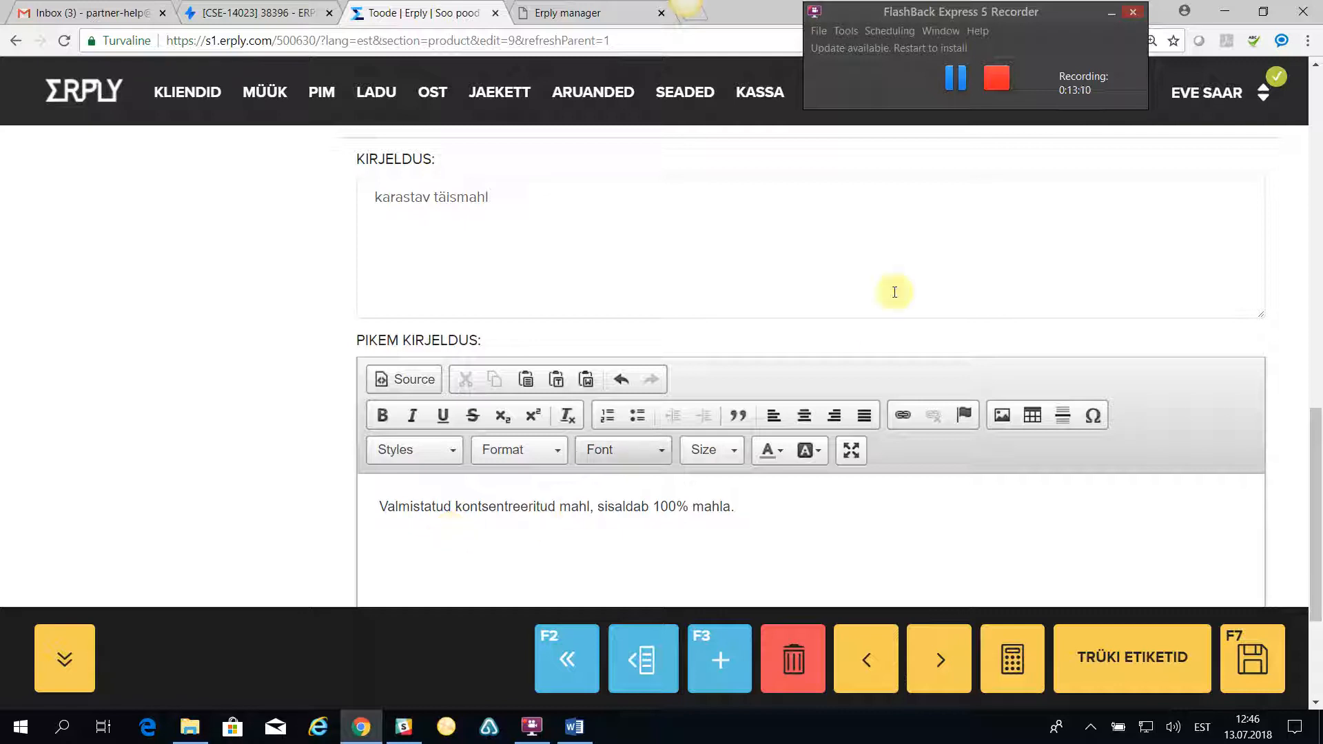
- Save the product and check both of its descriptions
{"action": "scroll", "coordinate": [811, 472], "scroll_direction": "down", "scroll_amount": 3}
{"action": "scroll", "coordinate": [811, 471], "scroll_direction": "up", "scroll_amount": 5}
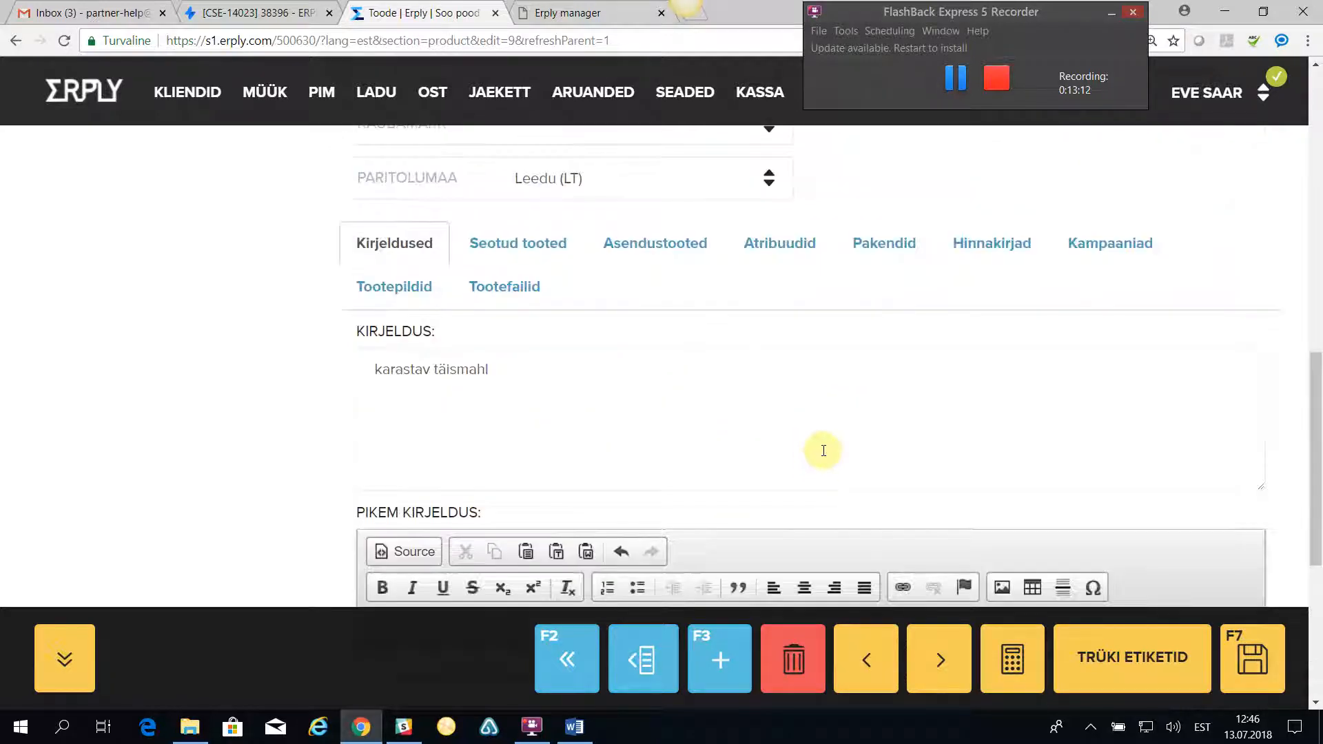
{"action": "left_click", "coordinate": [1260, 672]}
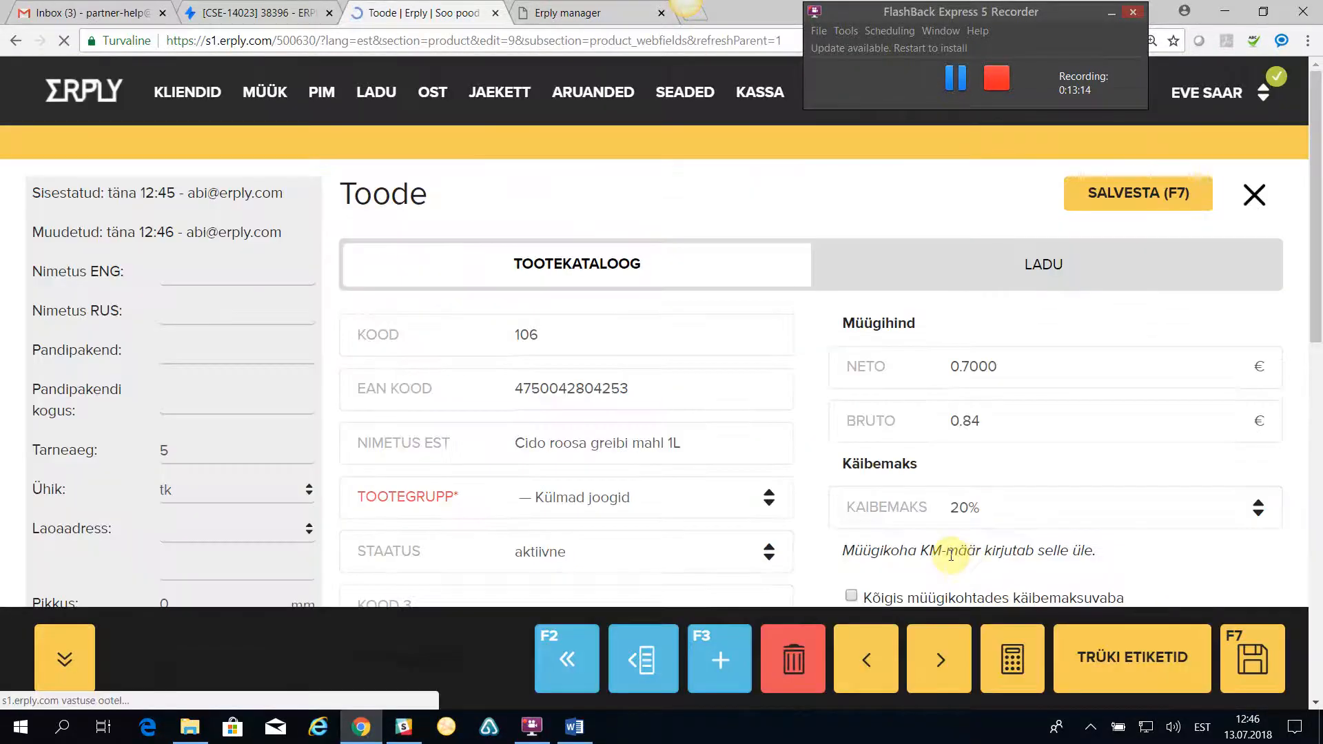
{"action": "scroll", "coordinate": [653, 521], "scroll_direction": "down", "scroll_amount": 5}
{"action": "scroll", "coordinate": [653, 520], "scroll_direction": "down", "scroll_amount": 5}
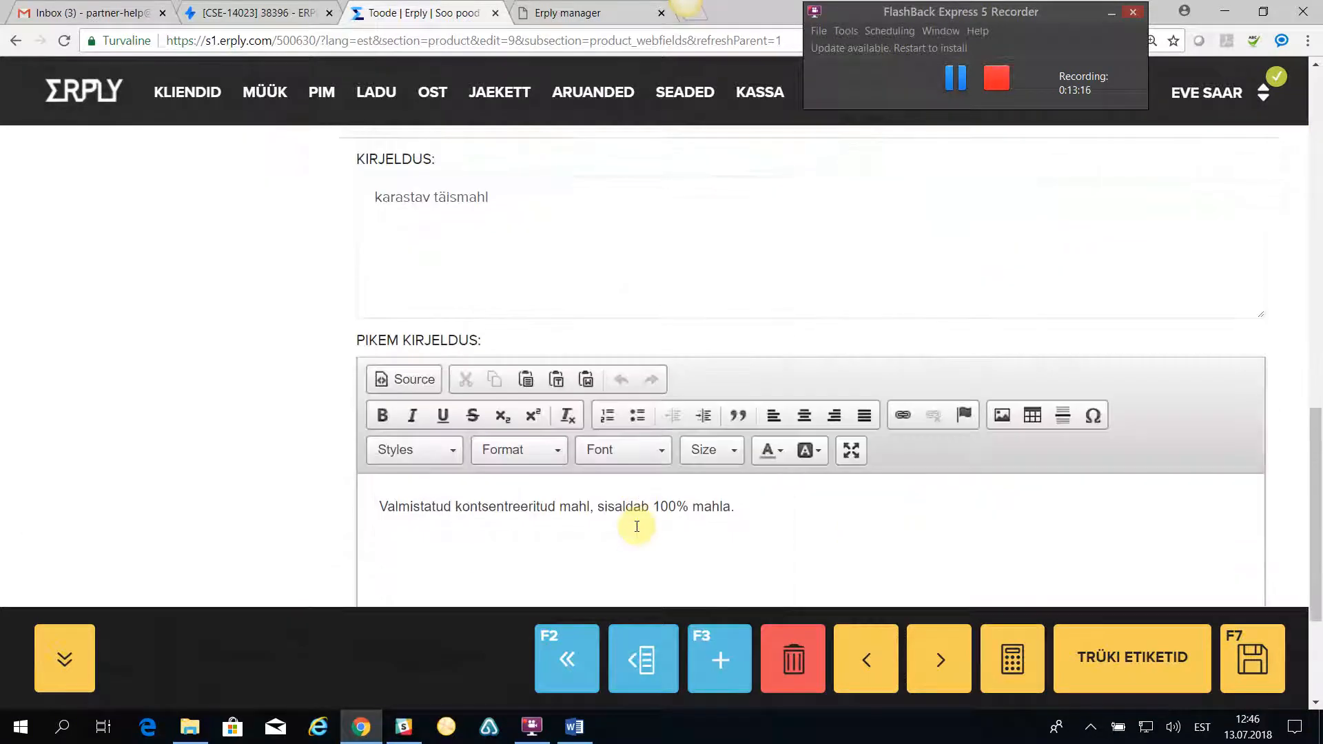
- Examine the product's related products (Seotud tooted) and substitute products (Asendustooted) without adding any
{"action": "scroll", "coordinate": [635, 527], "scroll_direction": "up", "scroll_amount": 1}
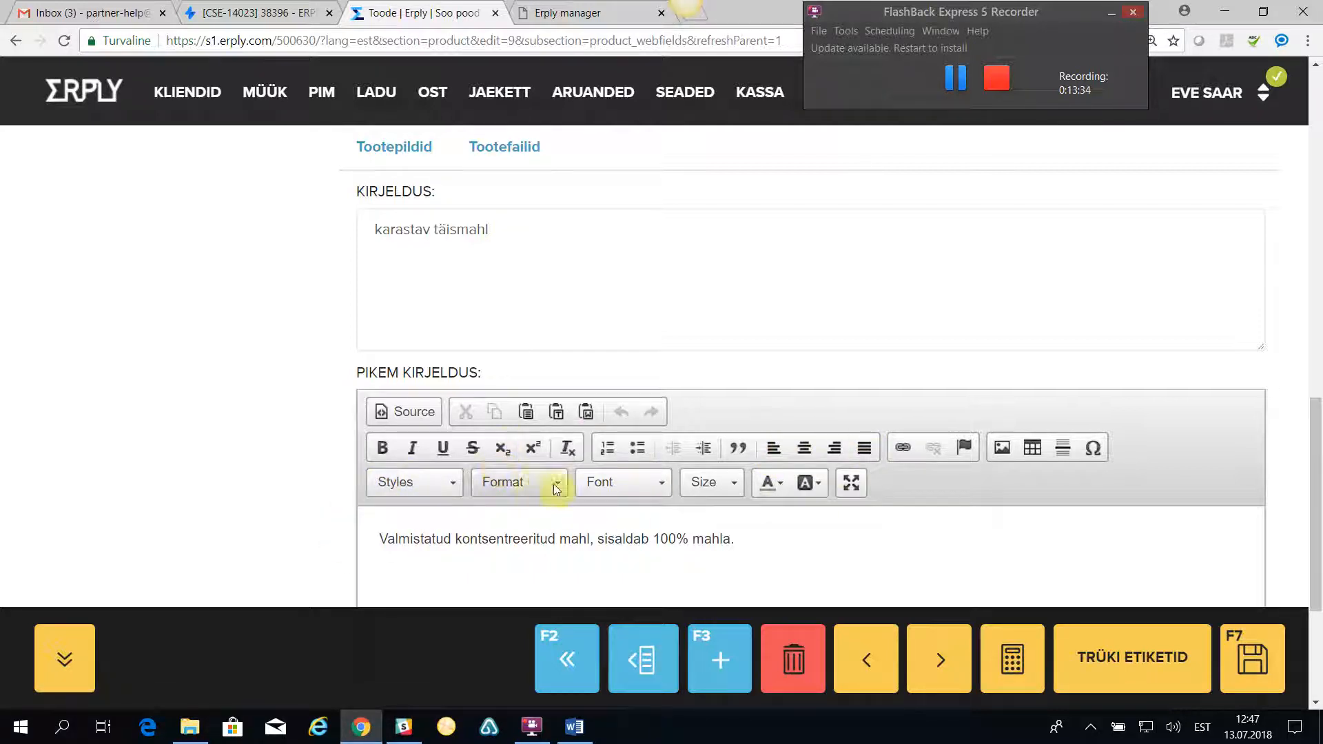
{"action": "scroll", "coordinate": [661, 414], "scroll_direction": "up", "scroll_amount": 4}
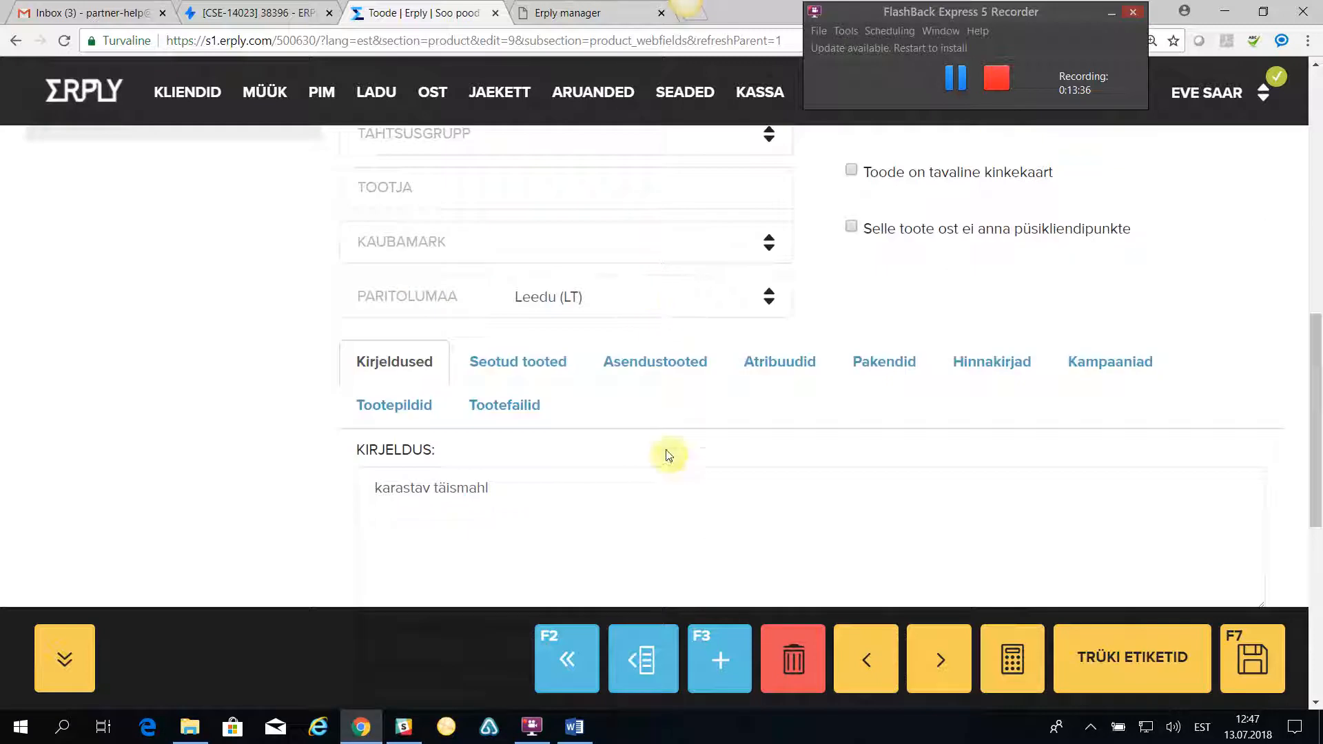
{"action": "scroll", "coordinate": [464, 431], "scroll_direction": "up", "scroll_amount": 2}
{"action": "scroll", "coordinate": [558, 463], "scroll_direction": "down", "scroll_amount": 1}
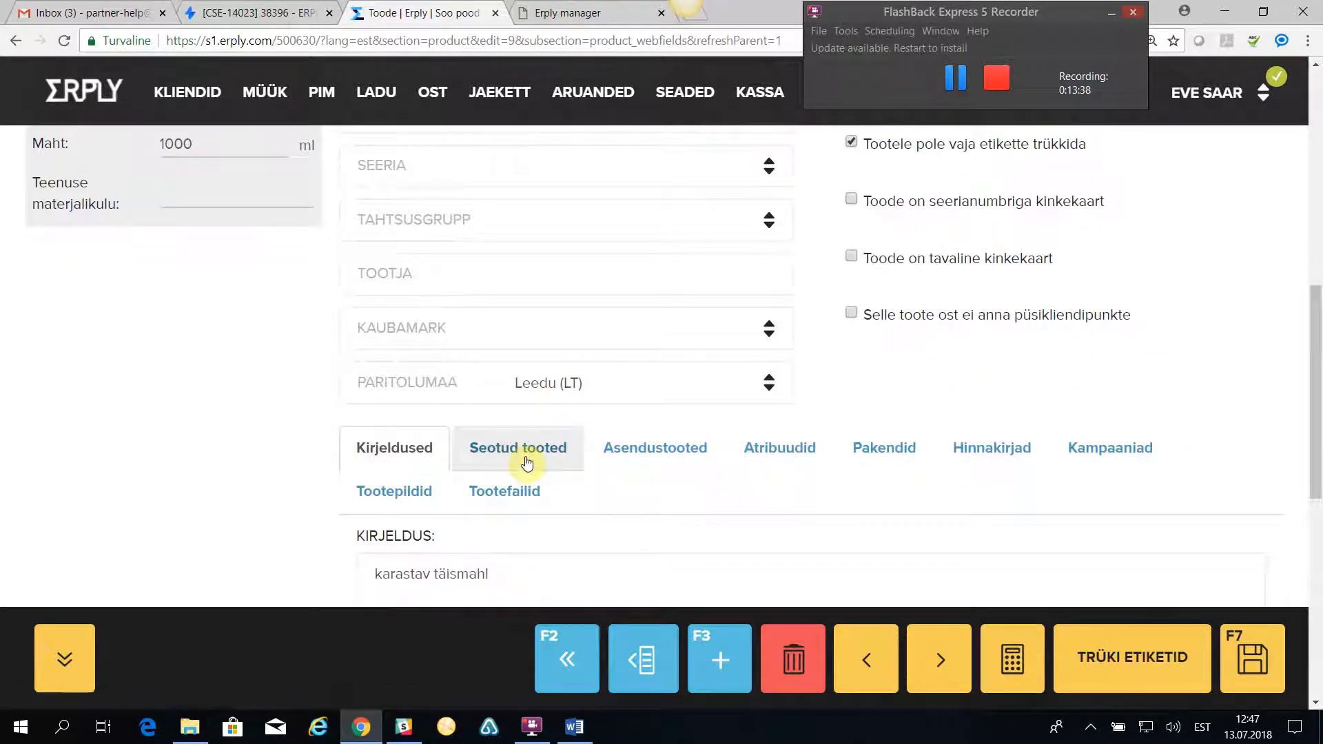
{"action": "left_click", "coordinate": [519, 449]}
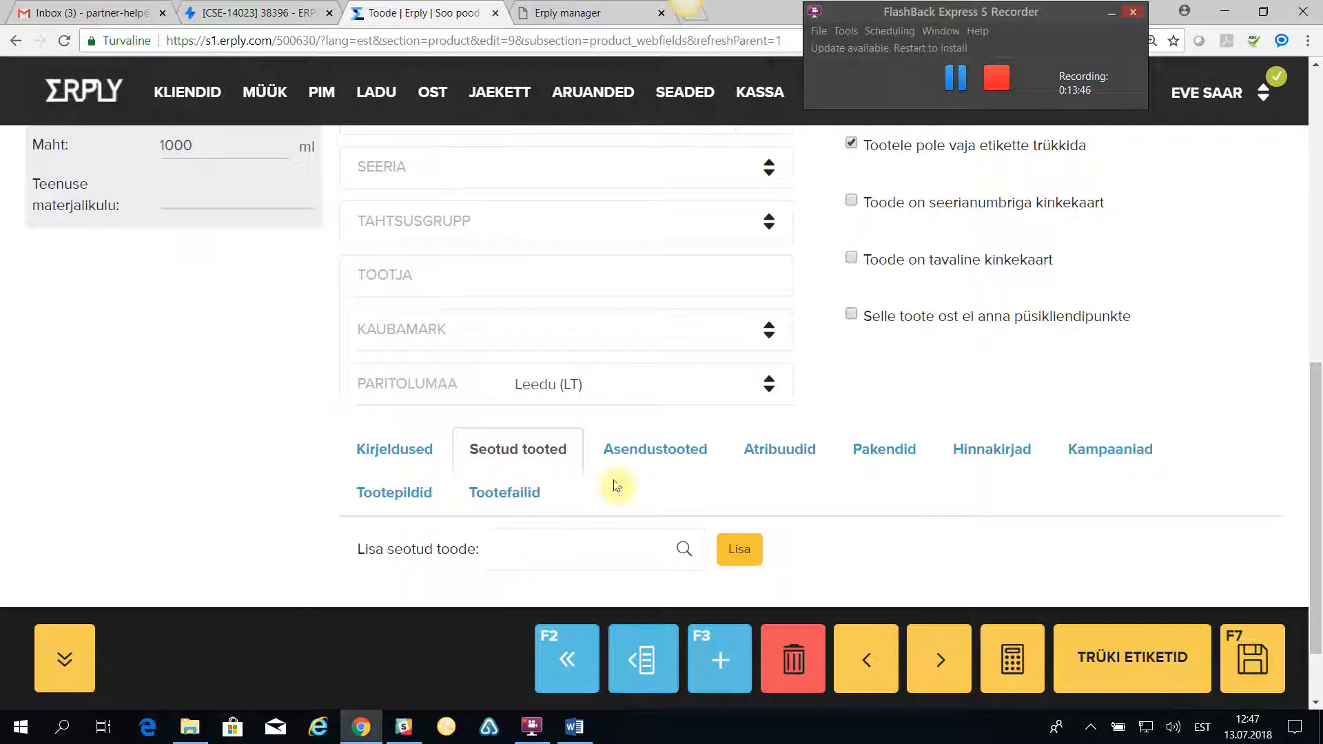
{"action": "left_click", "coordinate": [649, 448]}
{"action": "scroll", "coordinate": [550, 548], "scroll_direction": "down", "scroll_amount": 1}
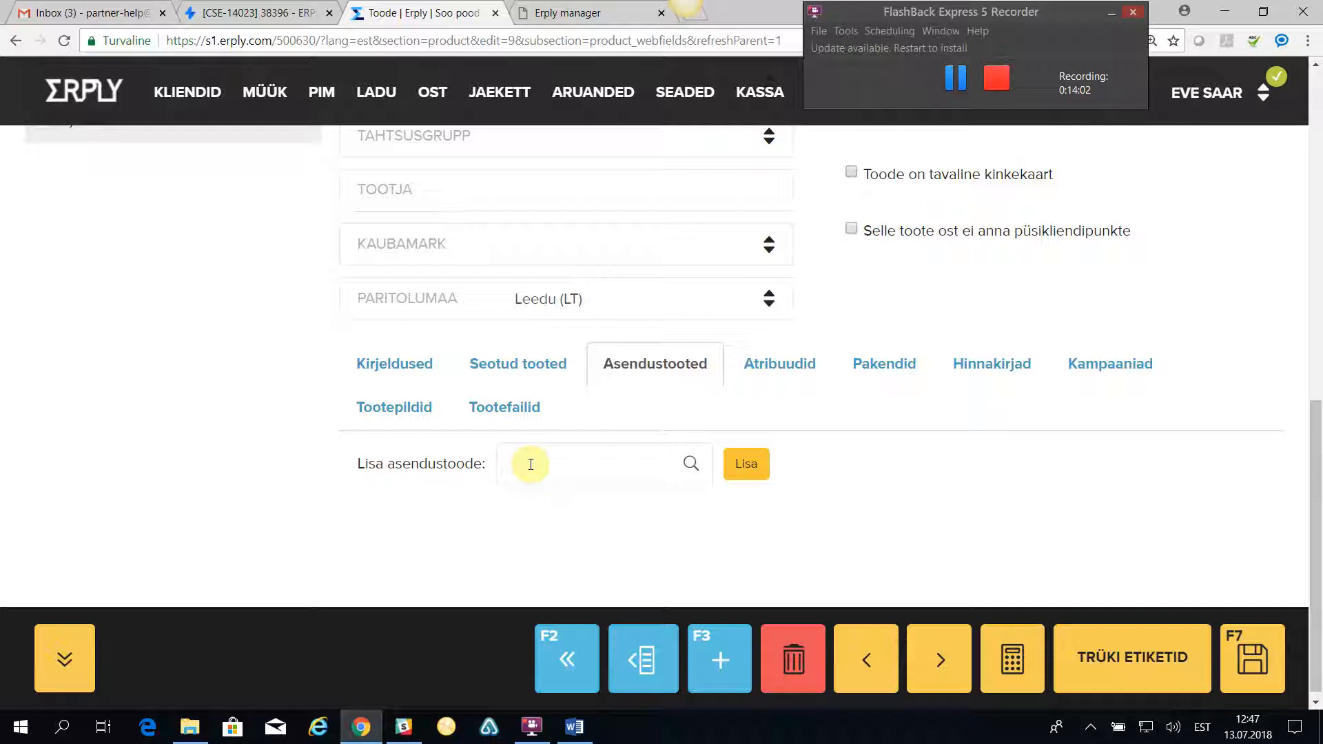
- Add a text attribute named "mahlasisaldus" with the value 100% to the product, save it and return to the product card
{"action": "left_click", "coordinate": [768, 367]}
{"action": "left_click", "coordinate": [383, 461]}
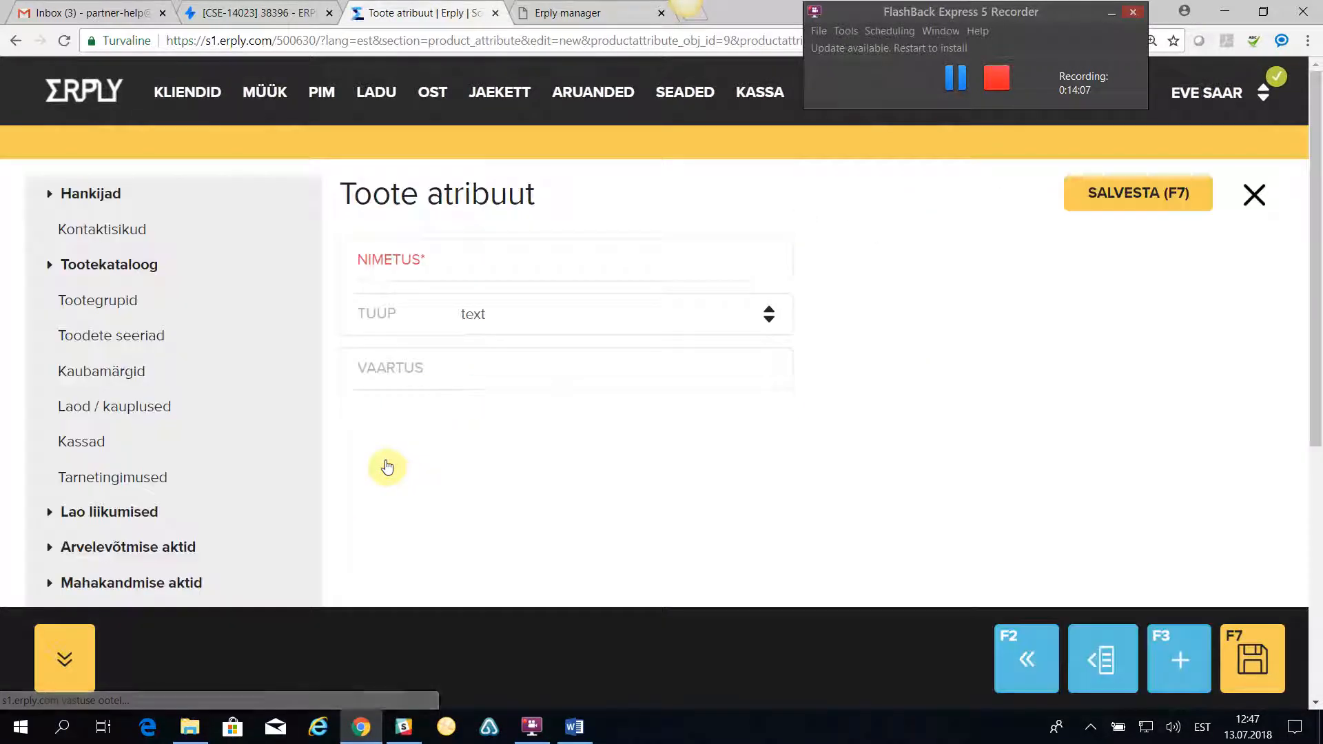
{"action": "left_click", "coordinate": [489, 260]}
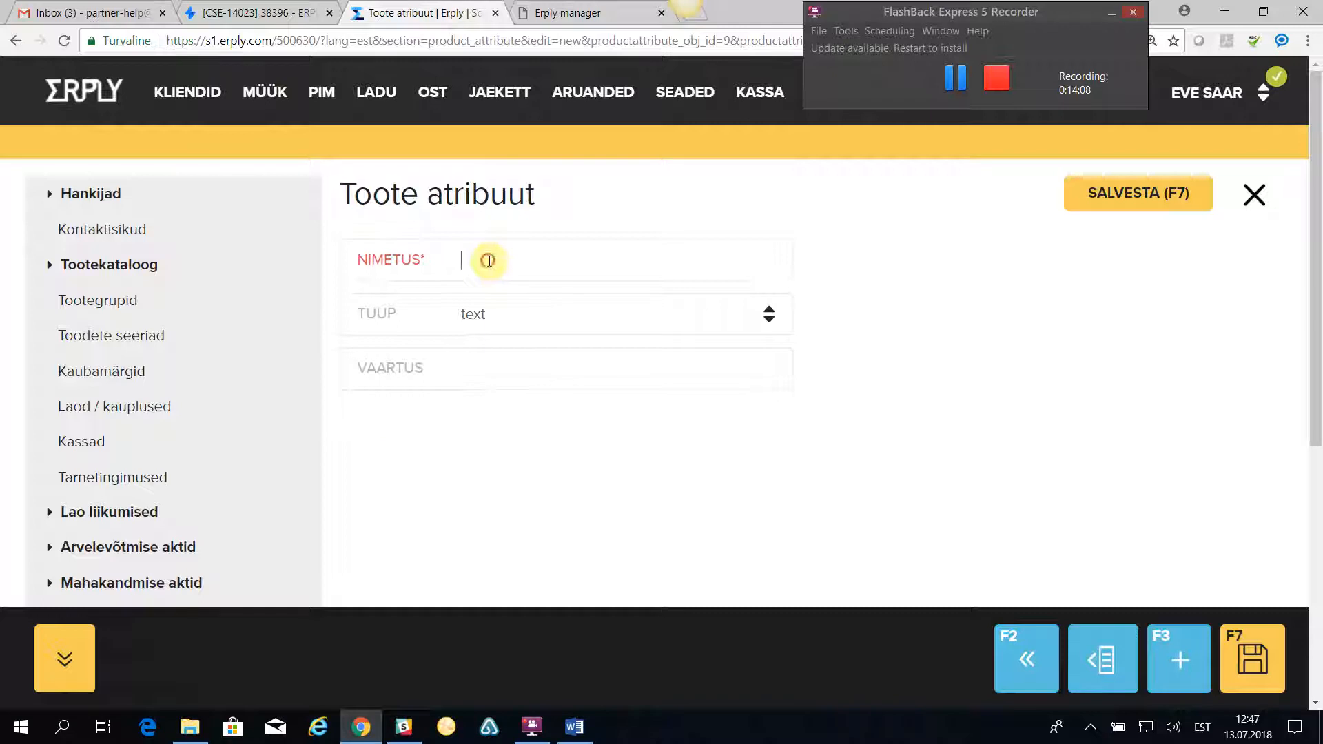
{"action": "type", "text": "mahlasis"}
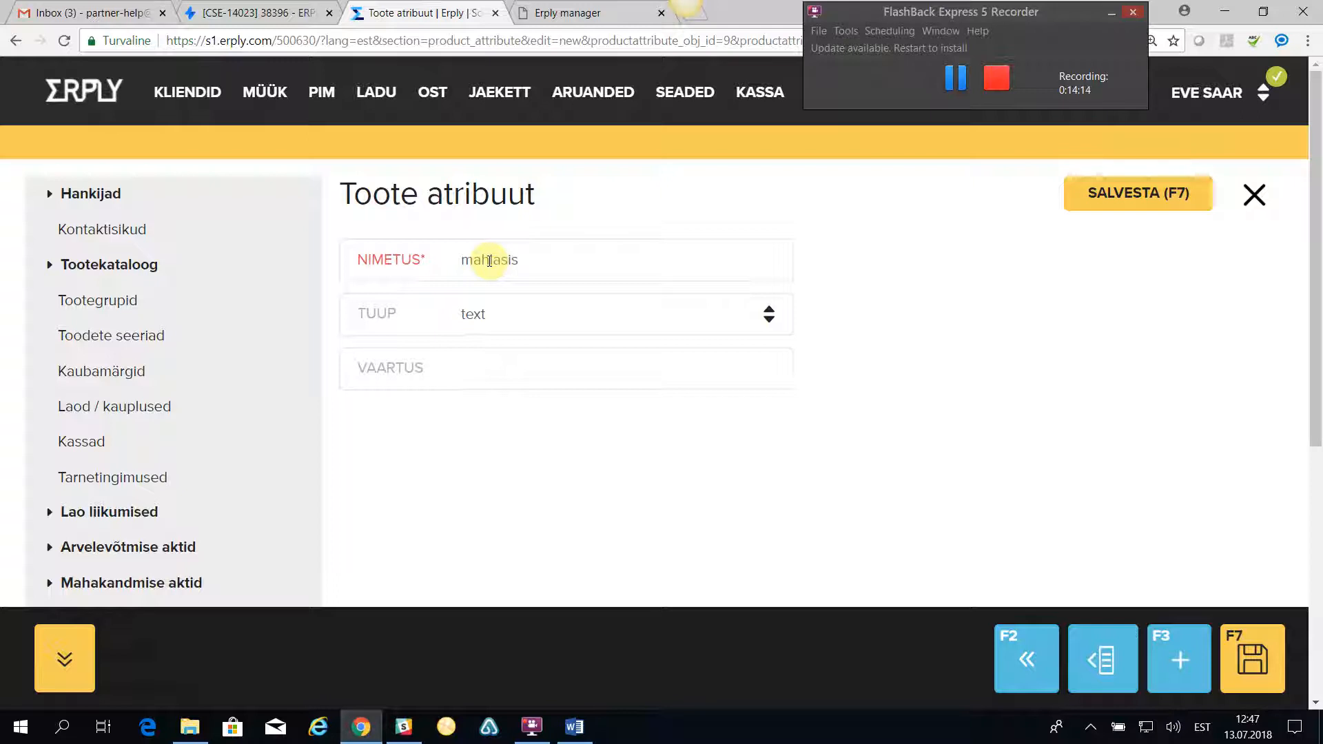
{"action": "type", "text": "aldus"}
{"action": "left_click", "coordinate": [476, 363]}
{"action": "type", "text": "100%"}
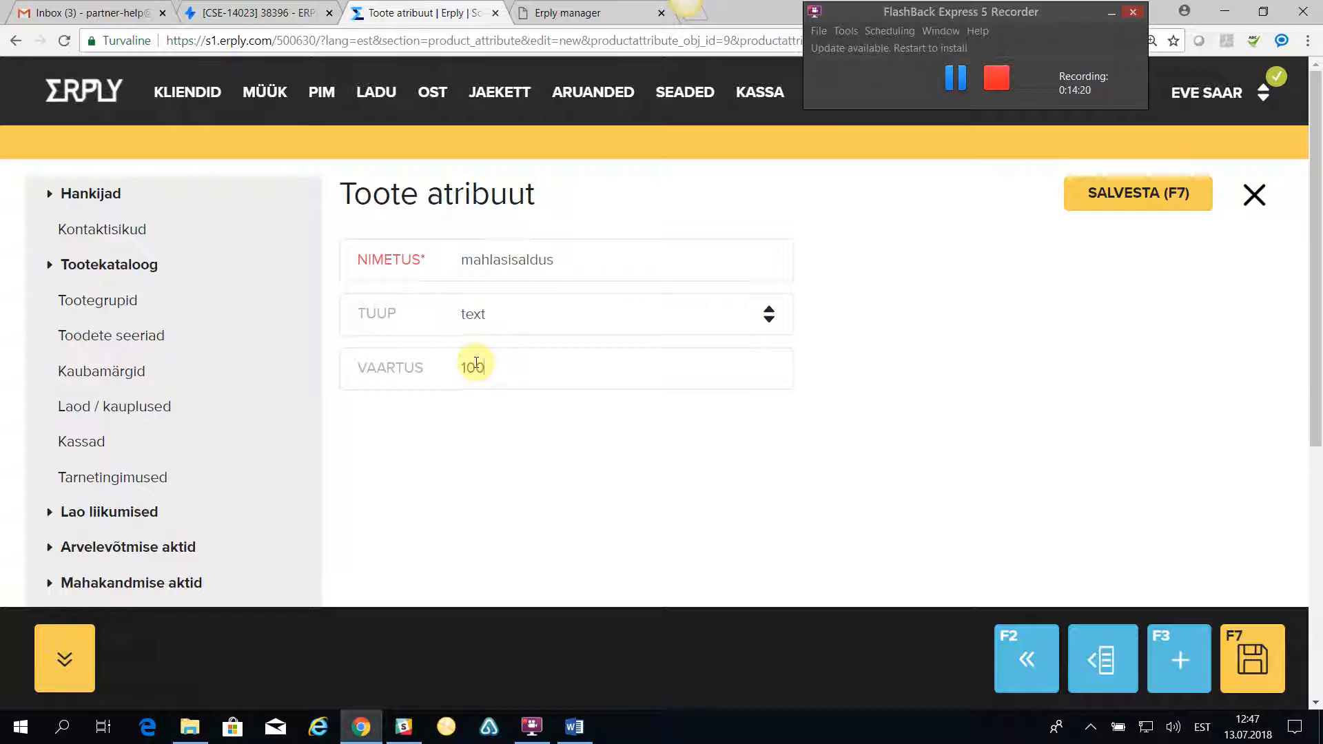
{"action": "left_click", "coordinate": [1126, 204]}
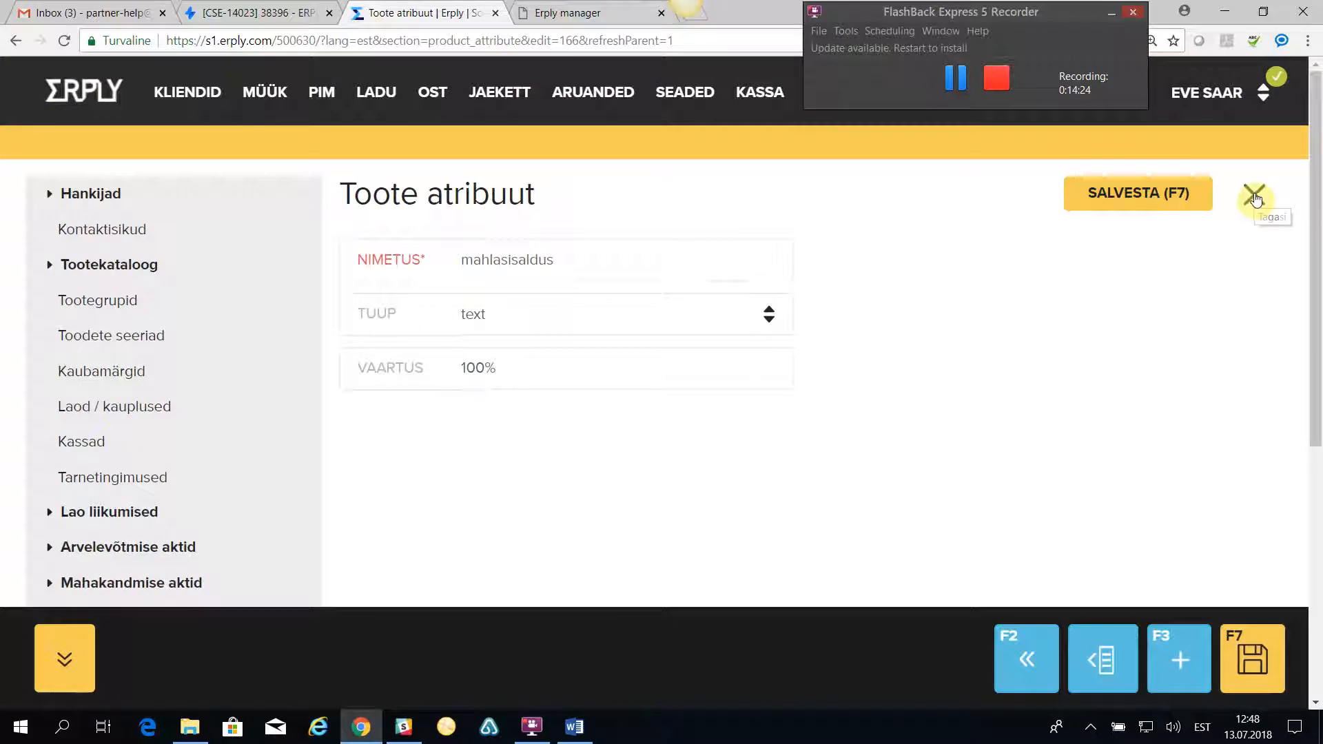
{"action": "left_click", "coordinate": [1255, 197]}
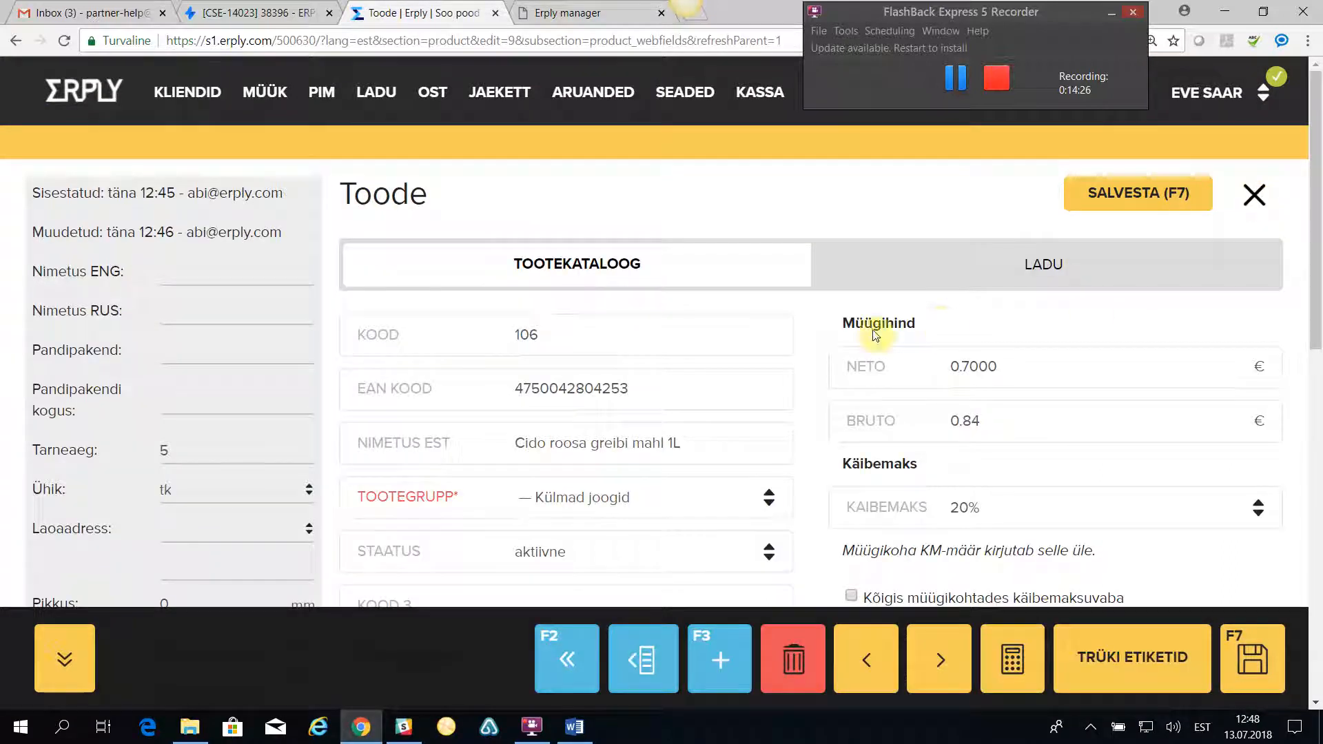
- Check the product's attribute list and open its packaging details (Pakendid)
{"action": "scroll", "coordinate": [765, 328], "scroll_direction": "down", "scroll_amount": 6}
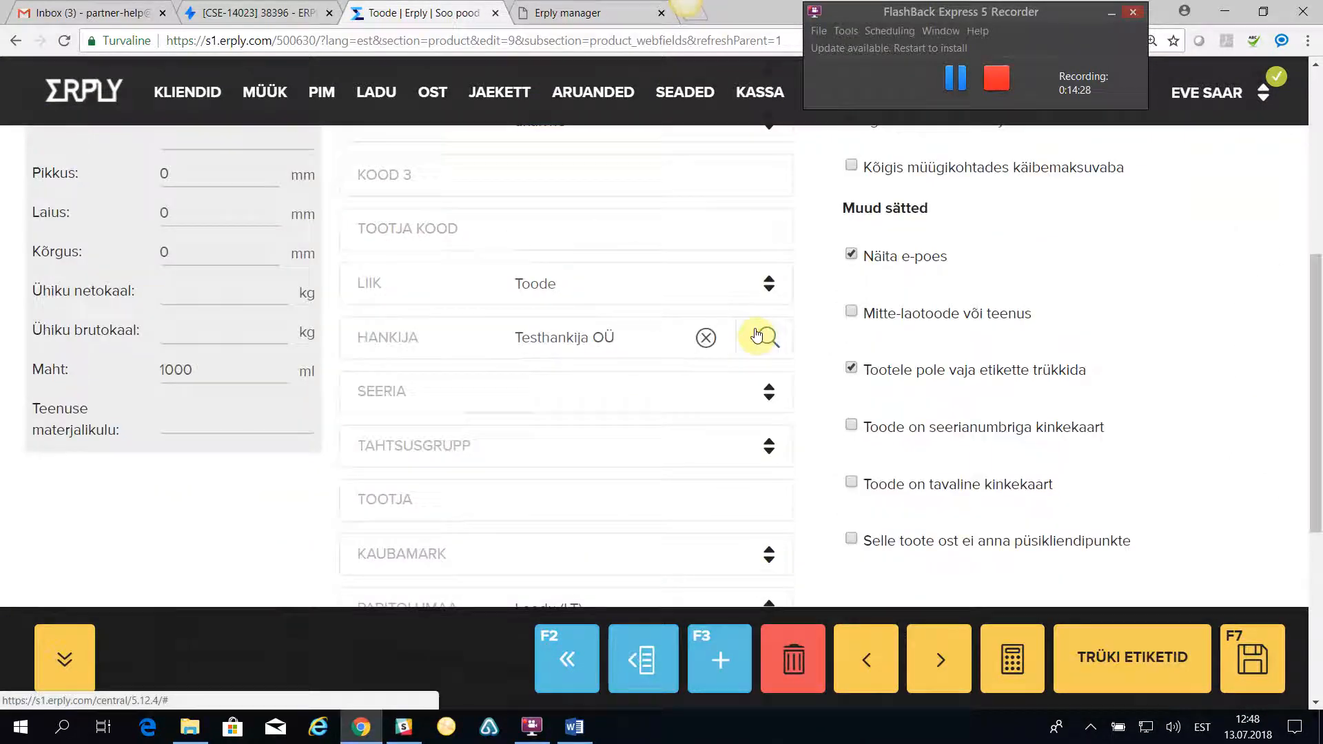
{"action": "scroll", "coordinate": [758, 336], "scroll_direction": "up", "scroll_amount": 5}
{"action": "scroll", "coordinate": [741, 335], "scroll_direction": "down", "scroll_amount": 7}
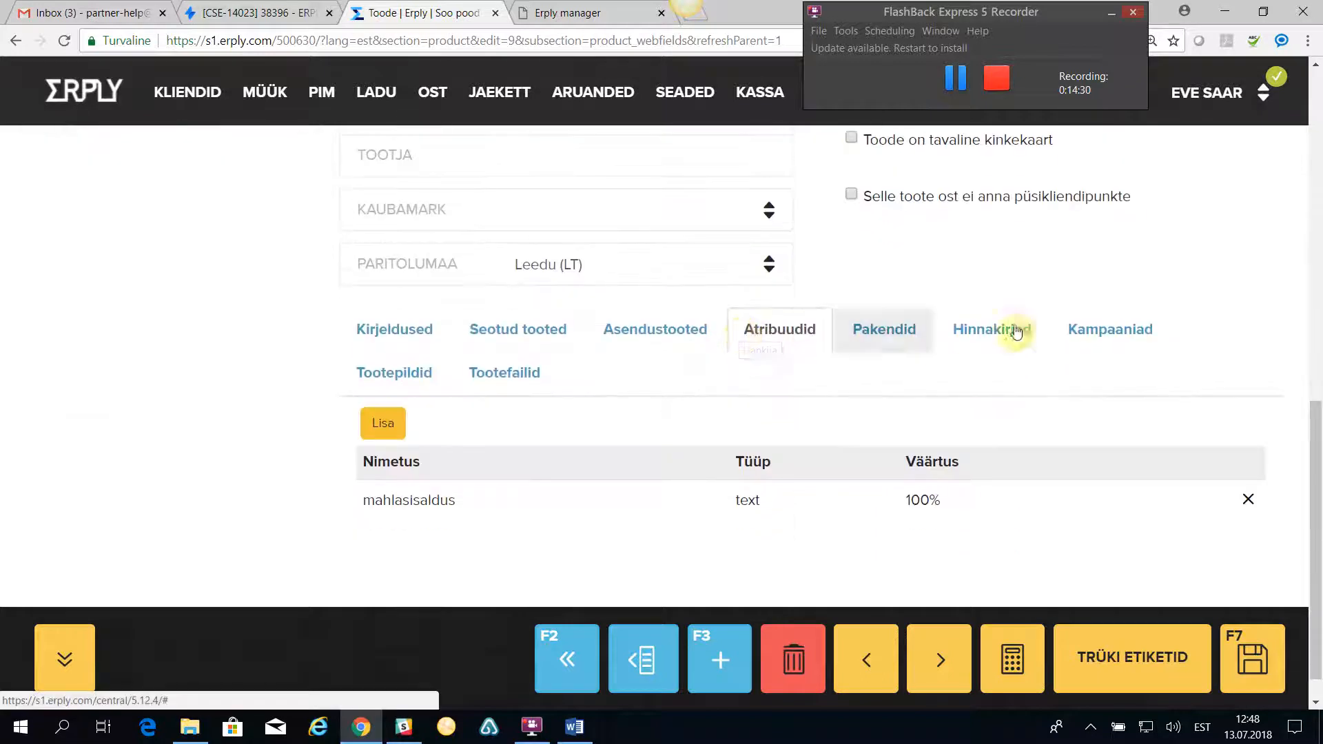
{"action": "left_click", "coordinate": [887, 328]}
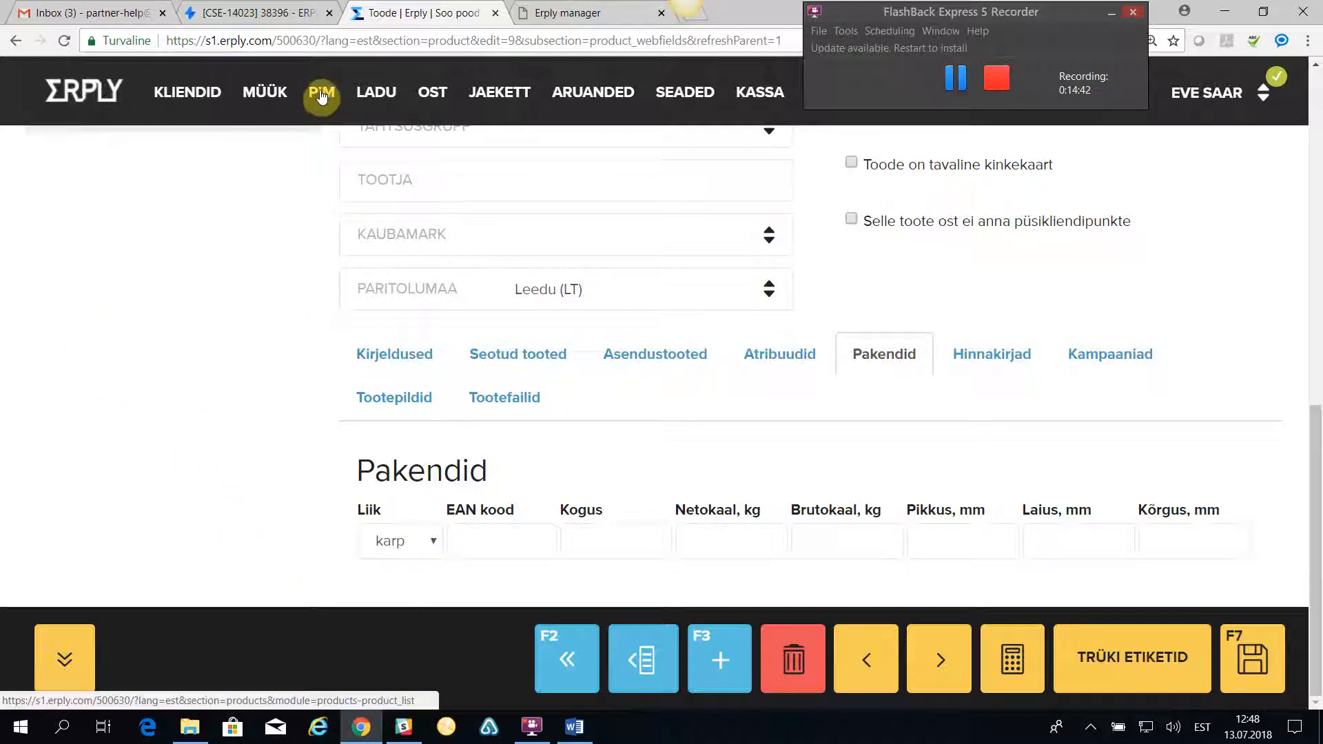
{"action": "mouse_move", "coordinate": [321, 97]}
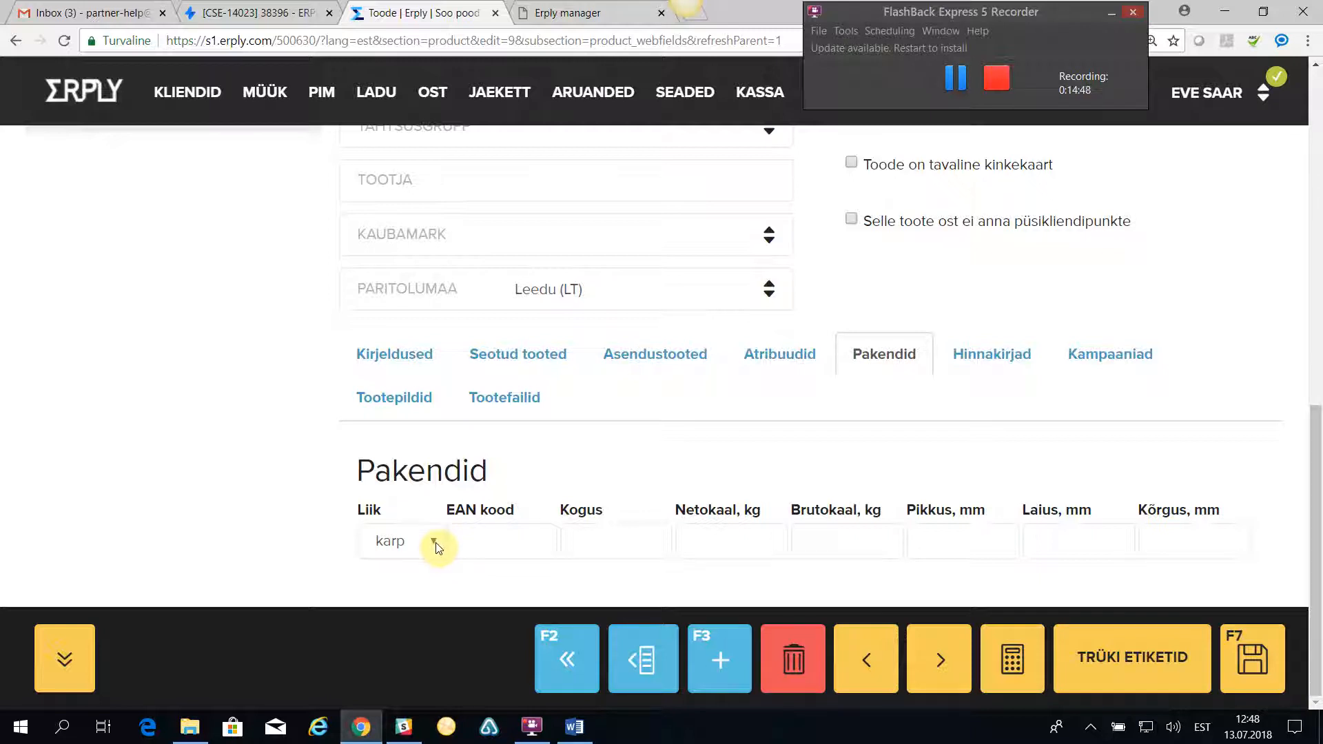
- Add a packaging row of type karp with a quantity of 1 to the product
{"action": "left_click", "coordinate": [578, 543]}
{"action": "type", "text": "1"}
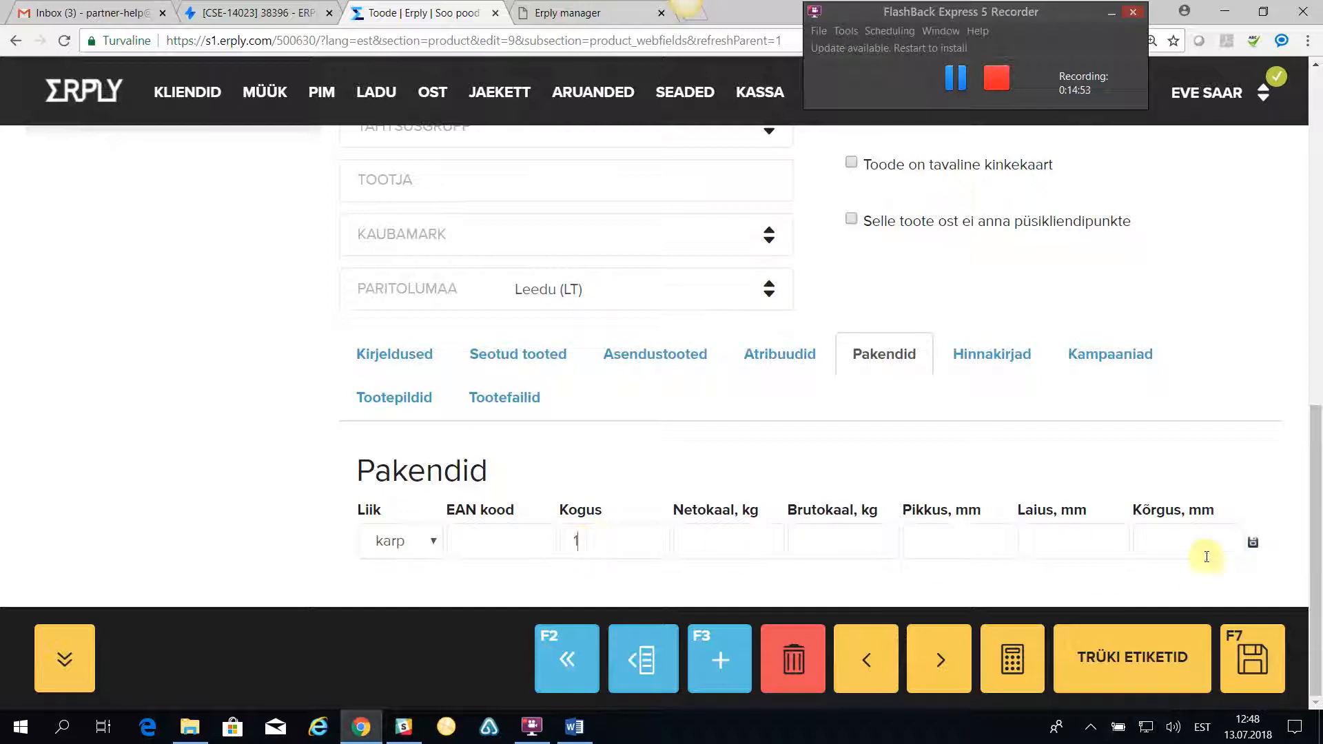
{"action": "left_click", "coordinate": [1254, 543]}
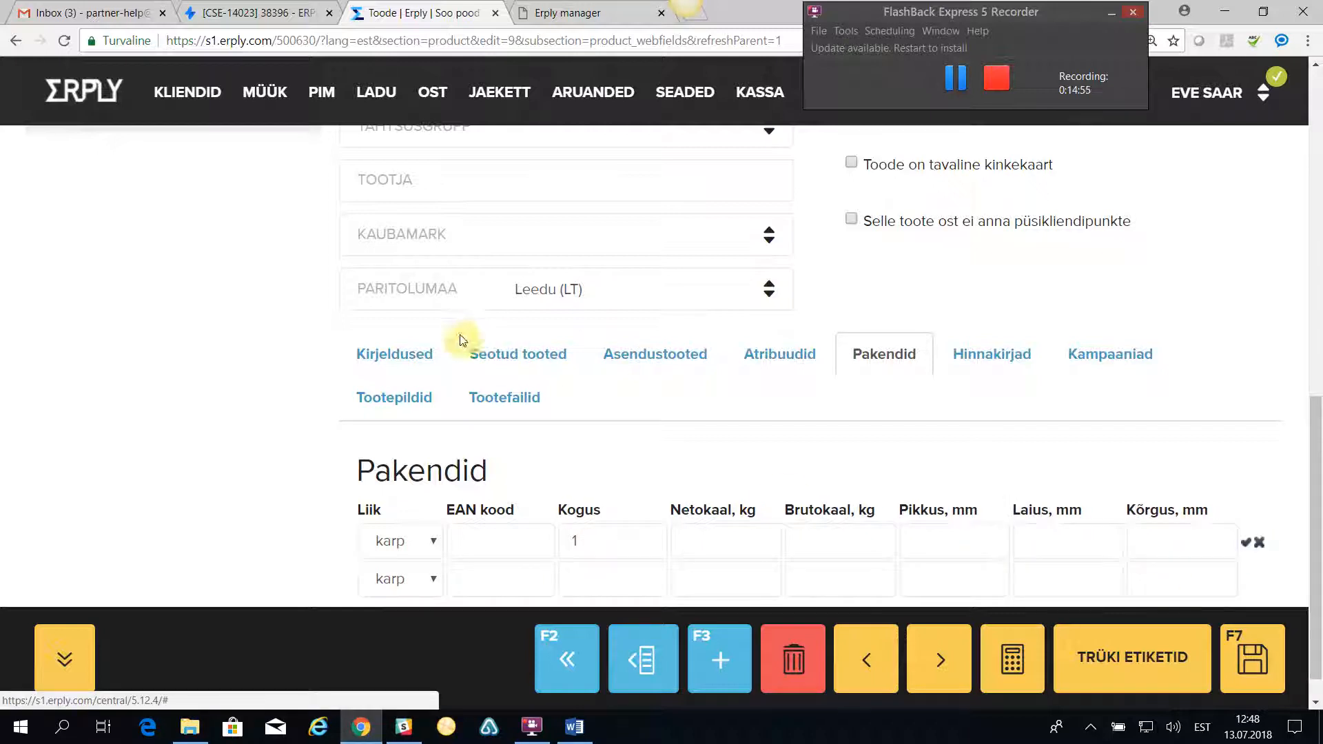
- Add a second packaging row of type kast with a quantity of 12
{"action": "scroll", "coordinate": [482, 428], "scroll_direction": "down", "scroll_amount": 1}
{"action": "left_click", "coordinate": [433, 544]}
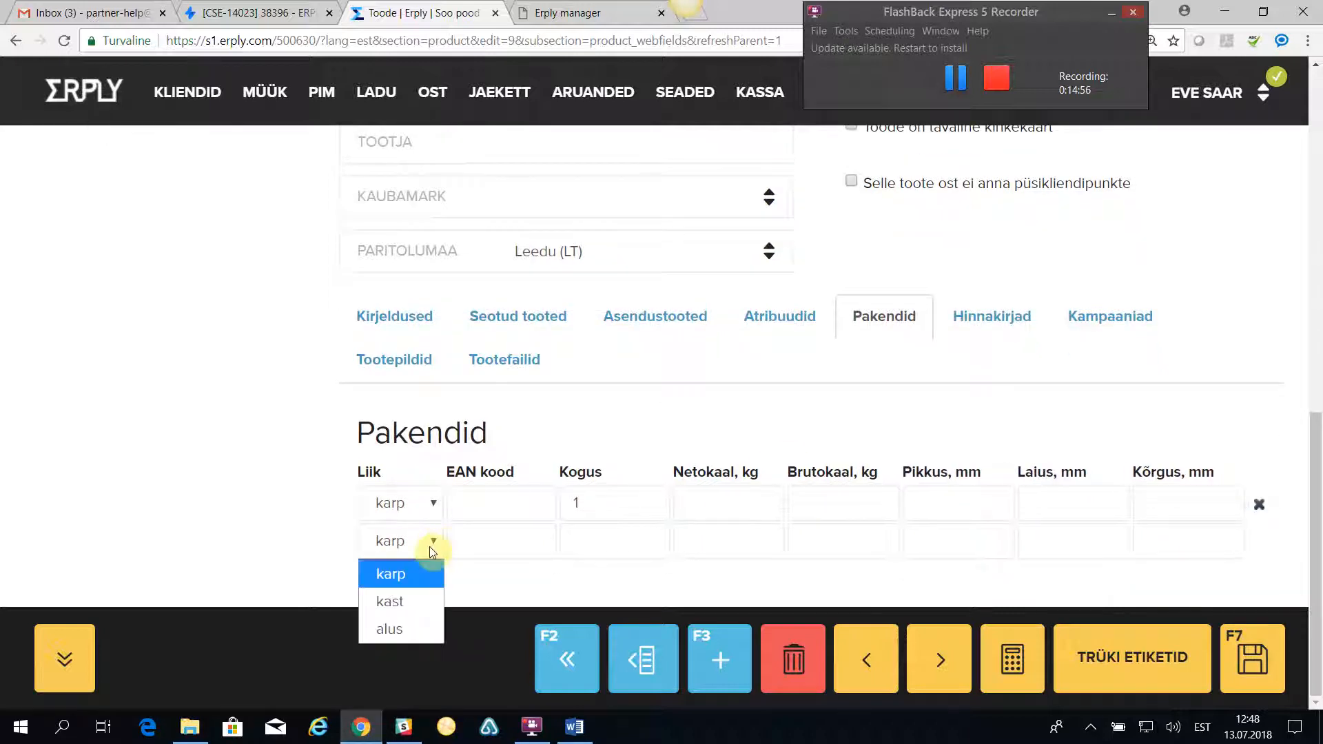
{"action": "left_click", "coordinate": [387, 603]}
{"action": "left_click", "coordinate": [598, 548]}
{"action": "type", "text": "12"}
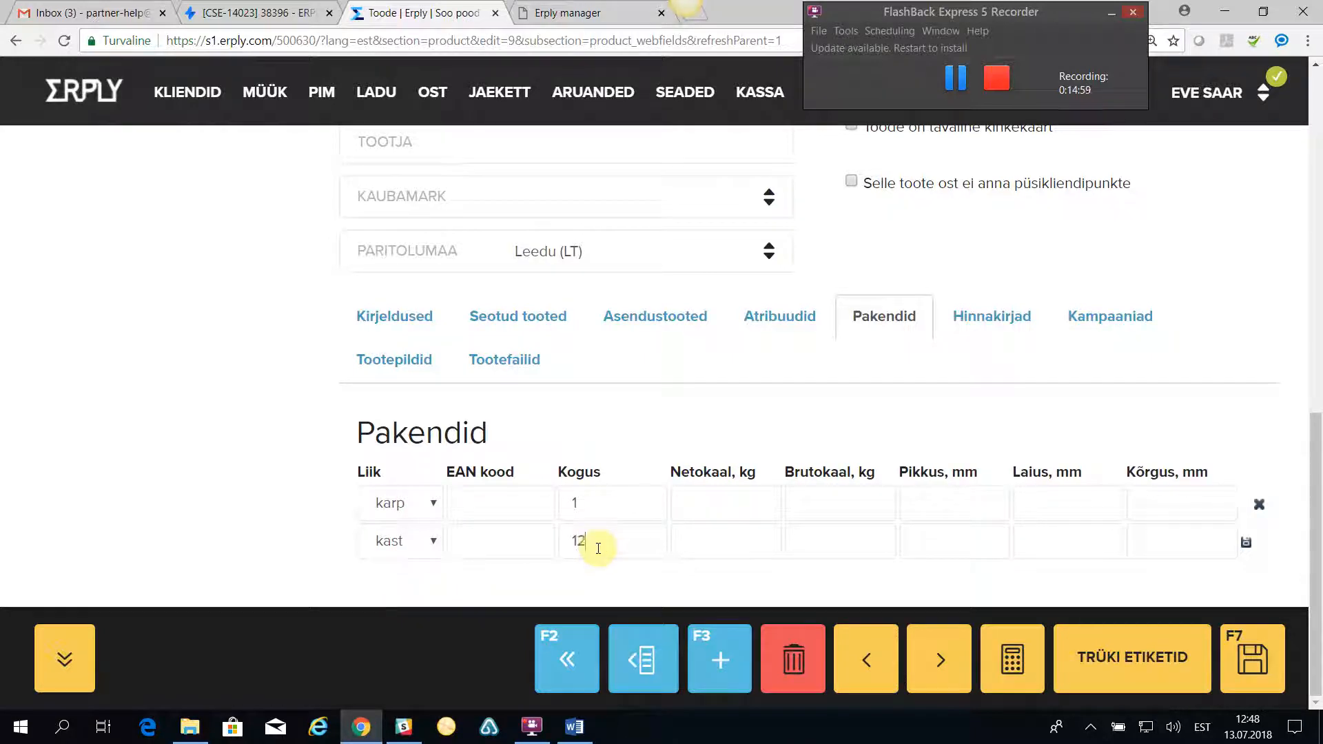
{"action": "left_click", "coordinate": [1248, 544]}
- Add a third packaging row of type alus with a quantity of 120
{"action": "left_click", "coordinate": [432, 579]}
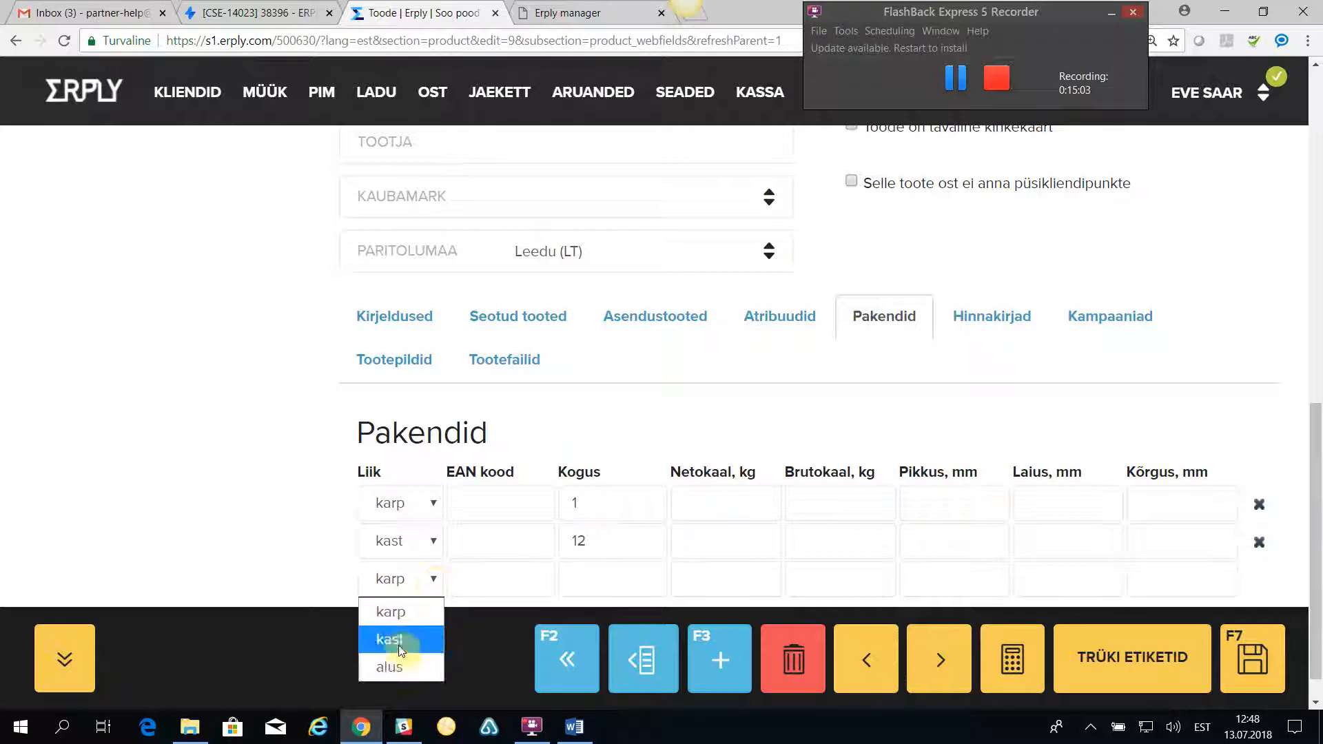
{"action": "left_click", "coordinate": [389, 667]}
{"action": "left_click", "coordinate": [576, 582]}
{"action": "type", "text": "120"}
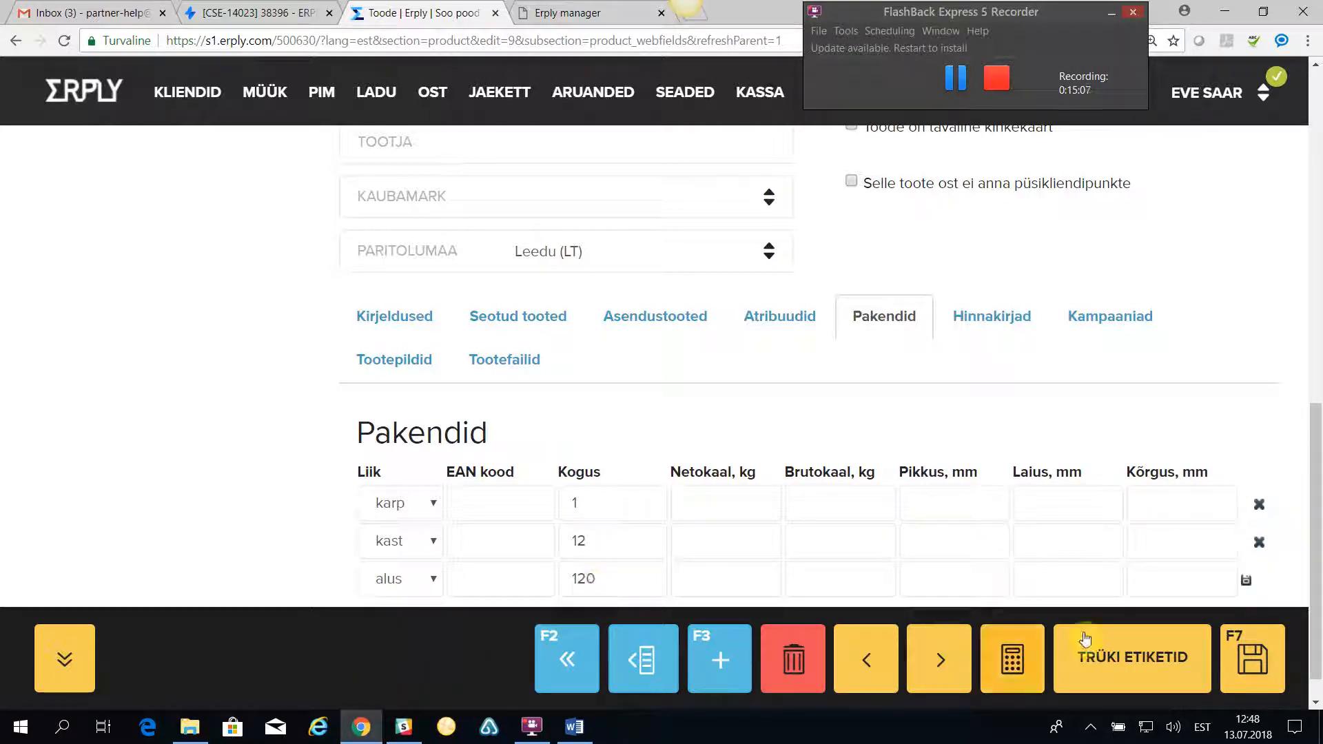
{"action": "left_click", "coordinate": [1246, 580]}
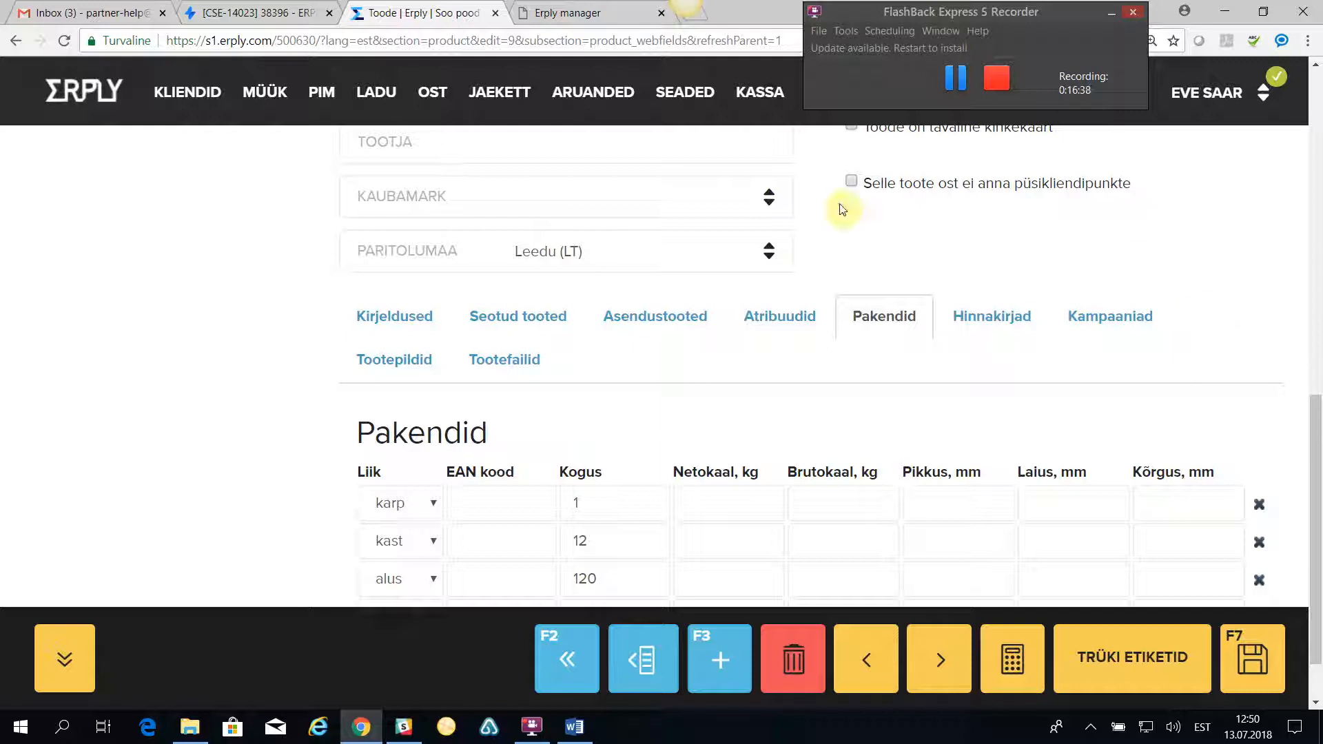
- Filter the Documents folder to files dated 13 July 2018, upload Cido mahl.jpg as the product picture (Tootepildid), and save the product
{"action": "left_click", "coordinate": [393, 363]}
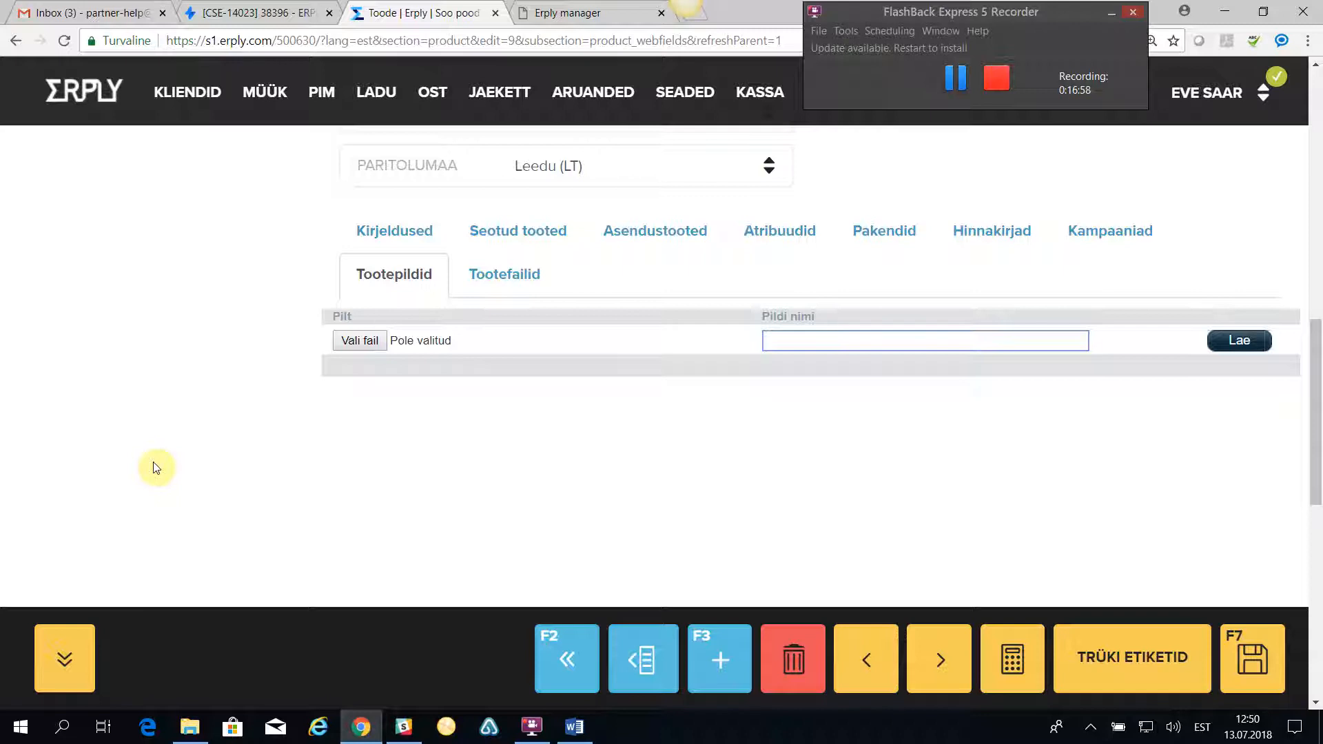
{"action": "left_click", "coordinate": [355, 340]}
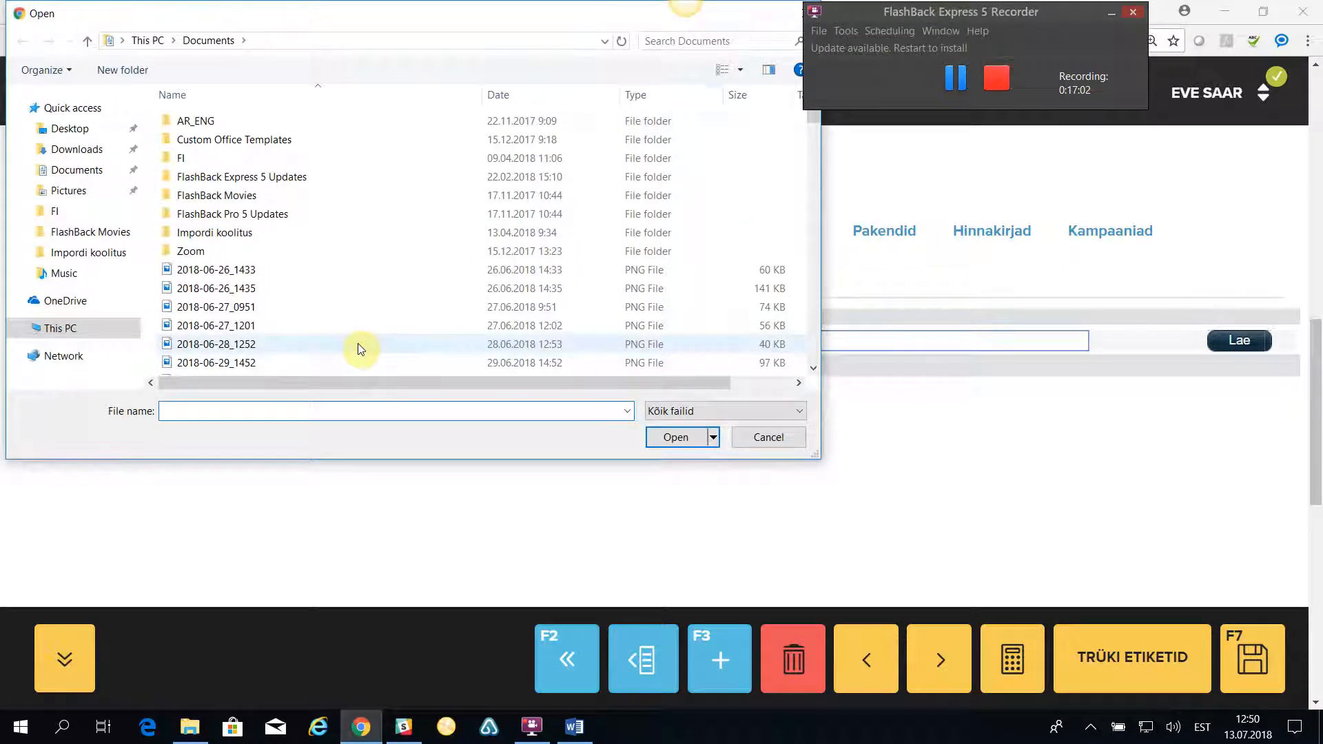
{"action": "left_click", "coordinate": [614, 94]}
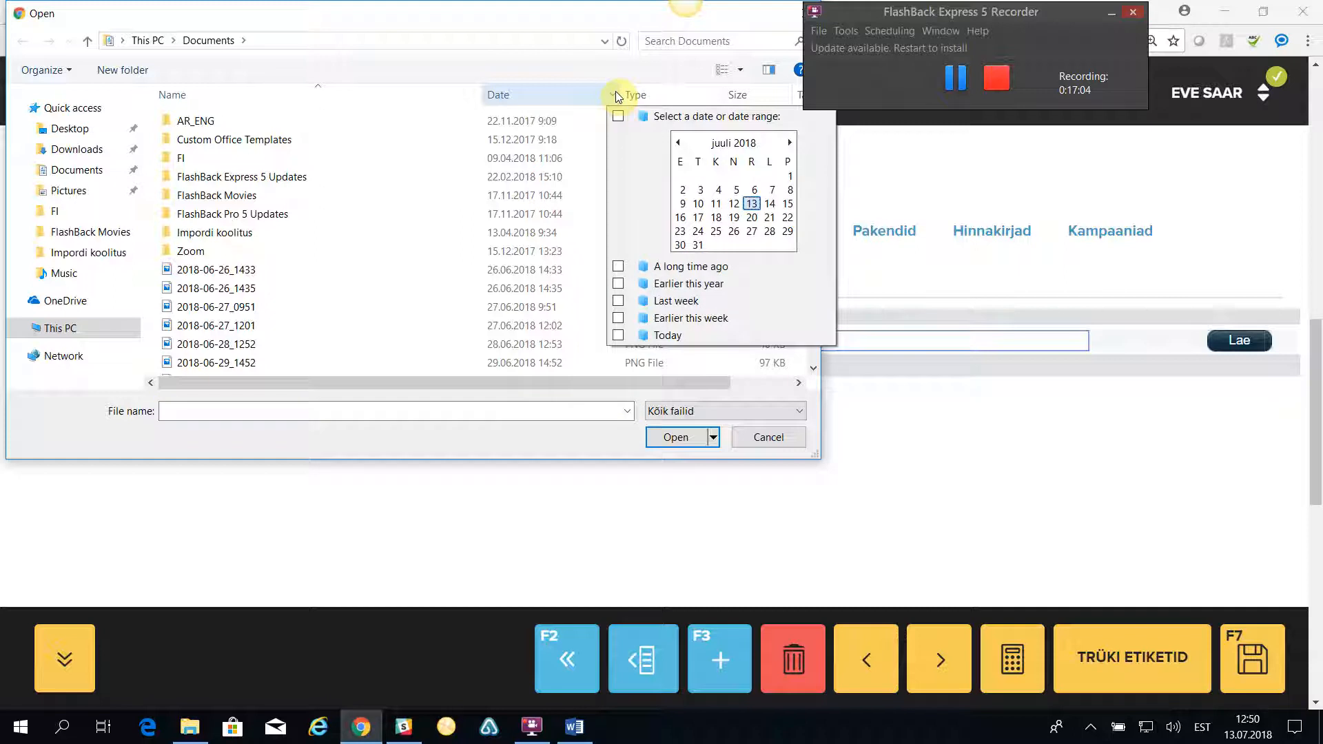
{"action": "left_click", "coordinate": [752, 205]}
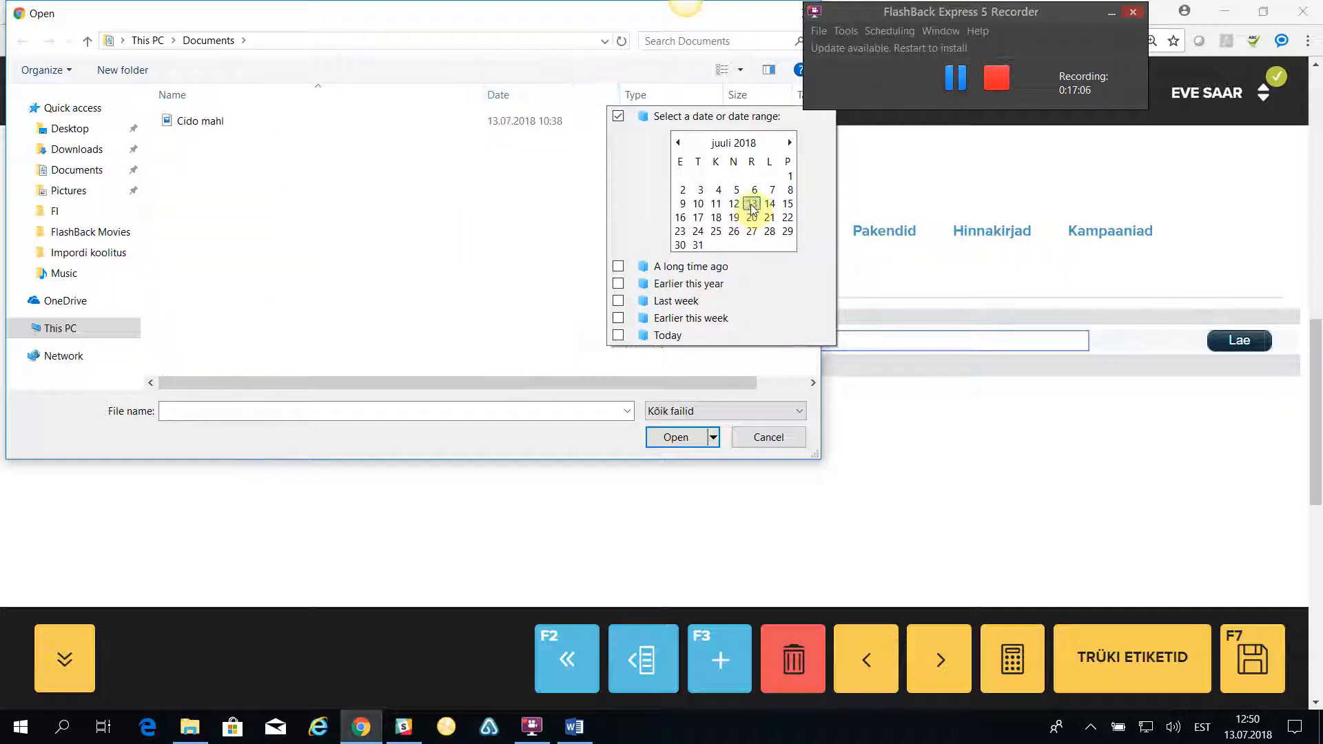
{"action": "left_click", "coordinate": [205, 124]}
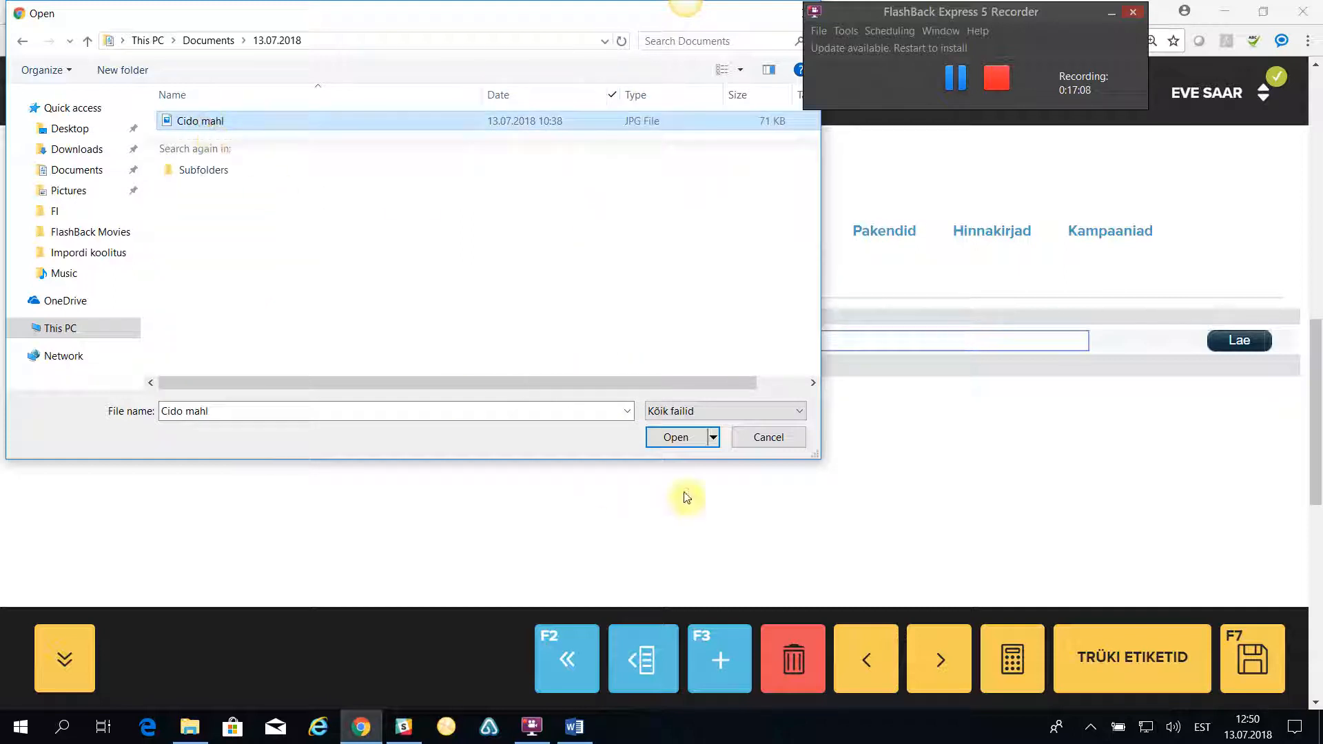
{"action": "left_click", "coordinate": [676, 437]}
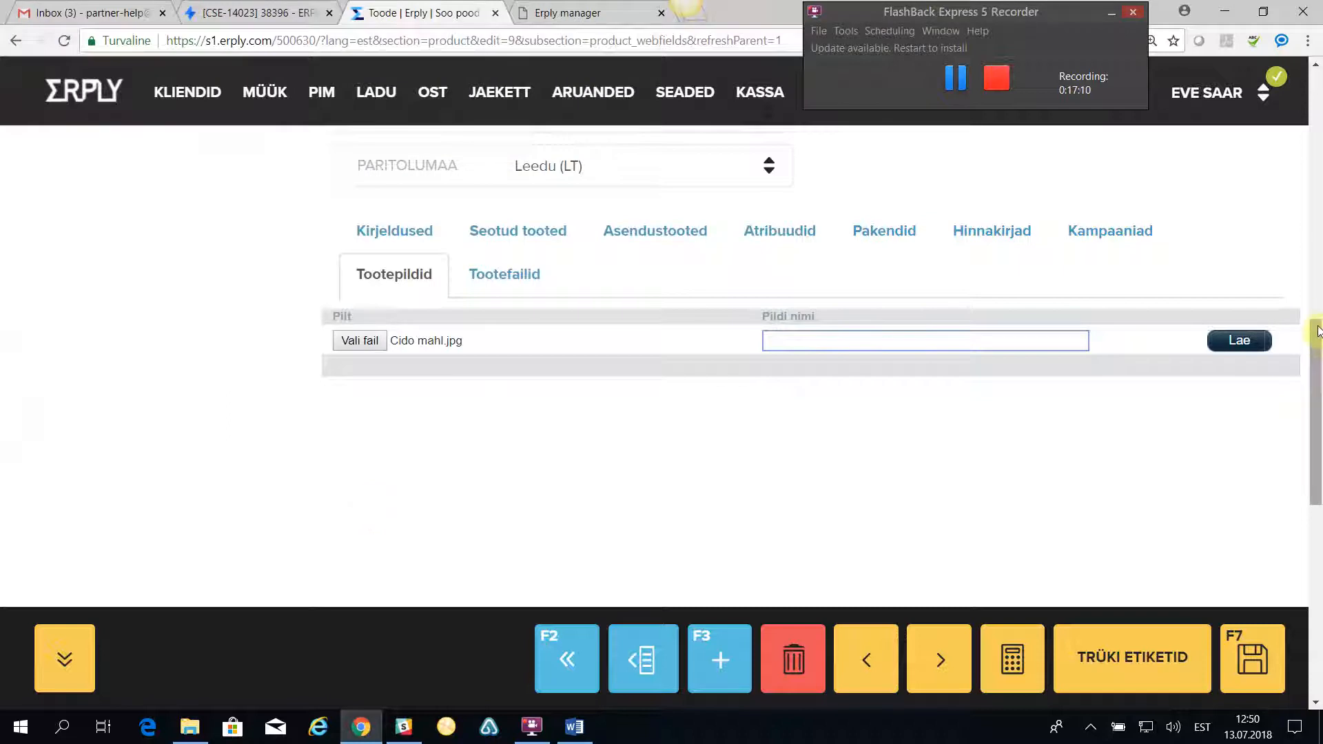
{"action": "left_click", "coordinate": [1239, 340]}
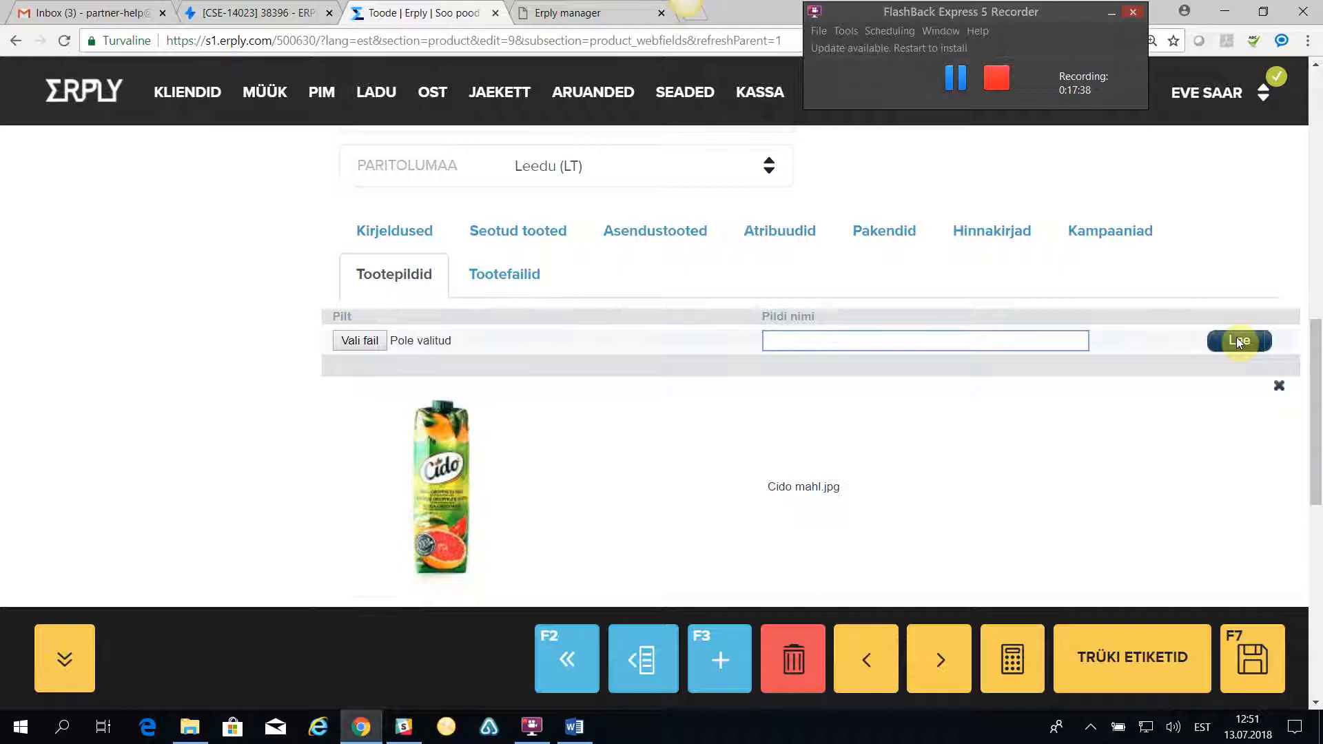
{"action": "left_click", "coordinate": [1251, 663]}
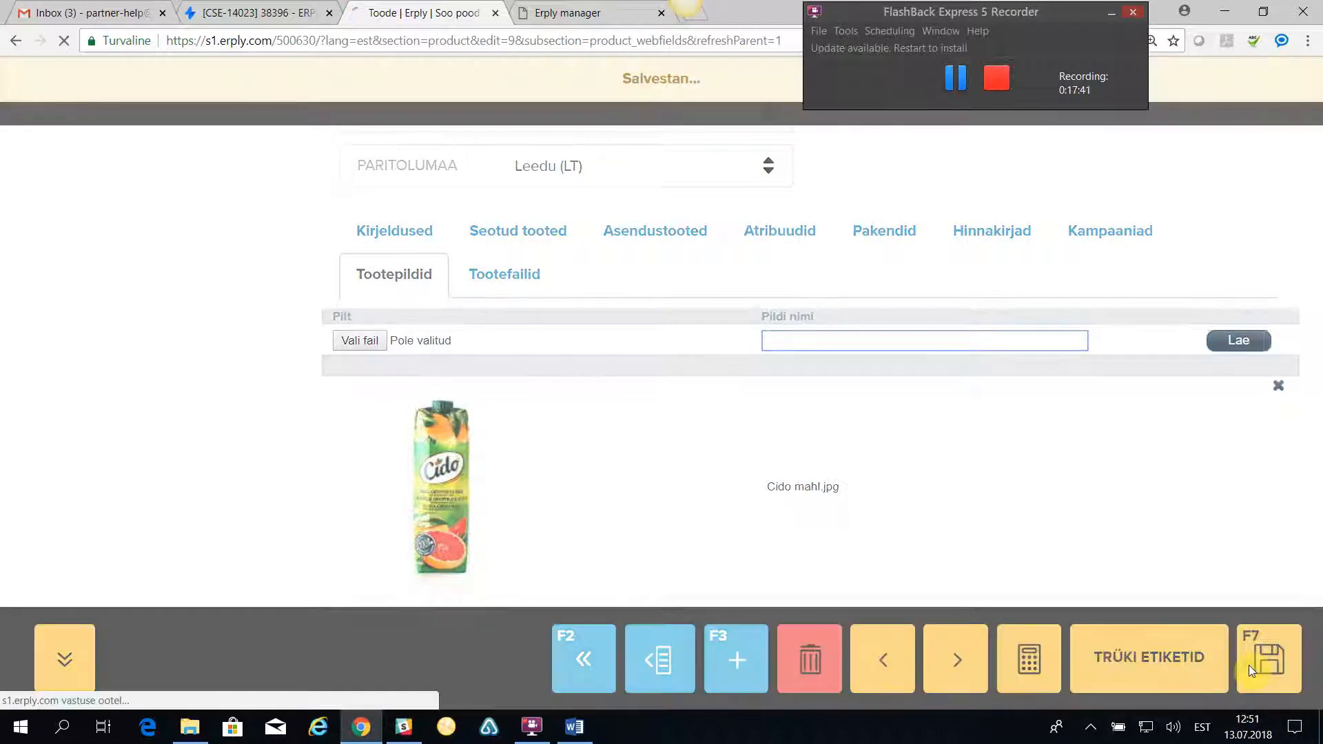
- Examine the product files section (Tootefailid) and its selectable file types without adding a file
{"action": "scroll", "coordinate": [978, 450], "scroll_direction": "down", "scroll_amount": 4}
{"action": "scroll", "coordinate": [977, 449], "scroll_direction": "down", "scroll_amount": 9}
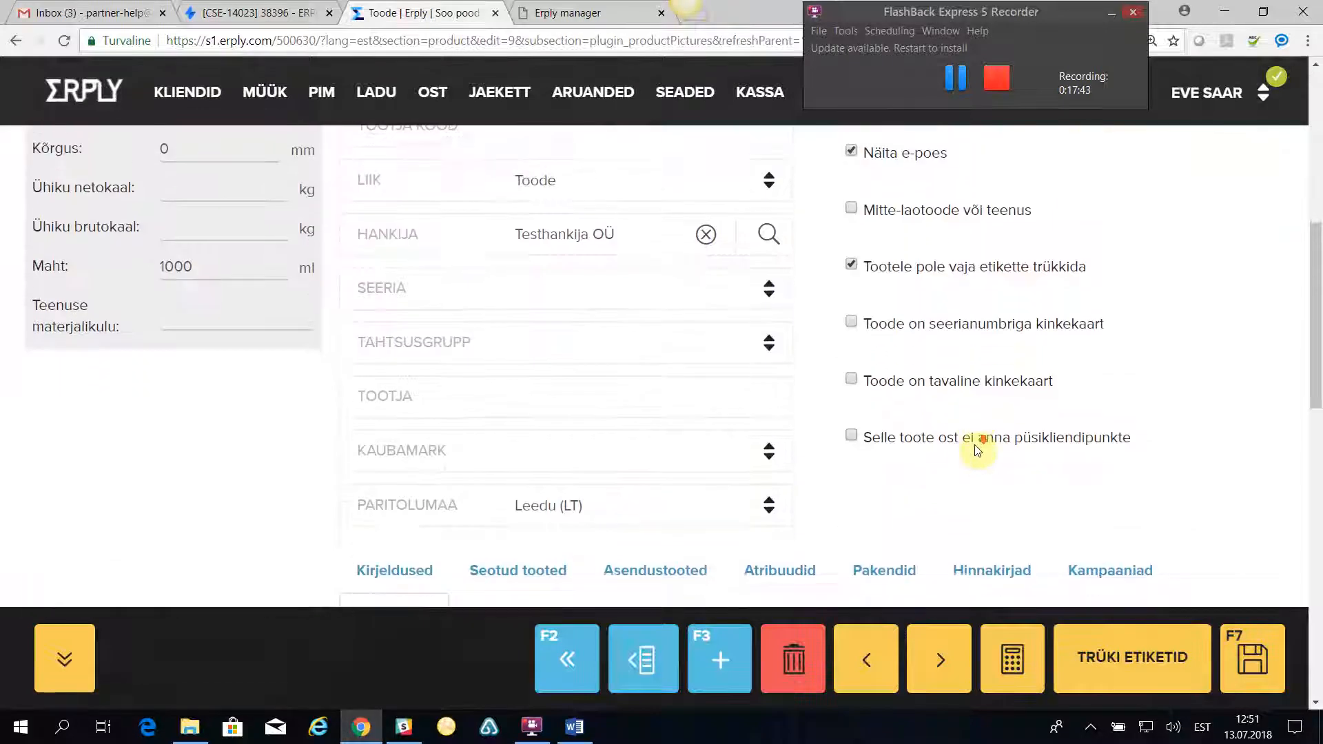
{"action": "left_click", "coordinate": [508, 287]}
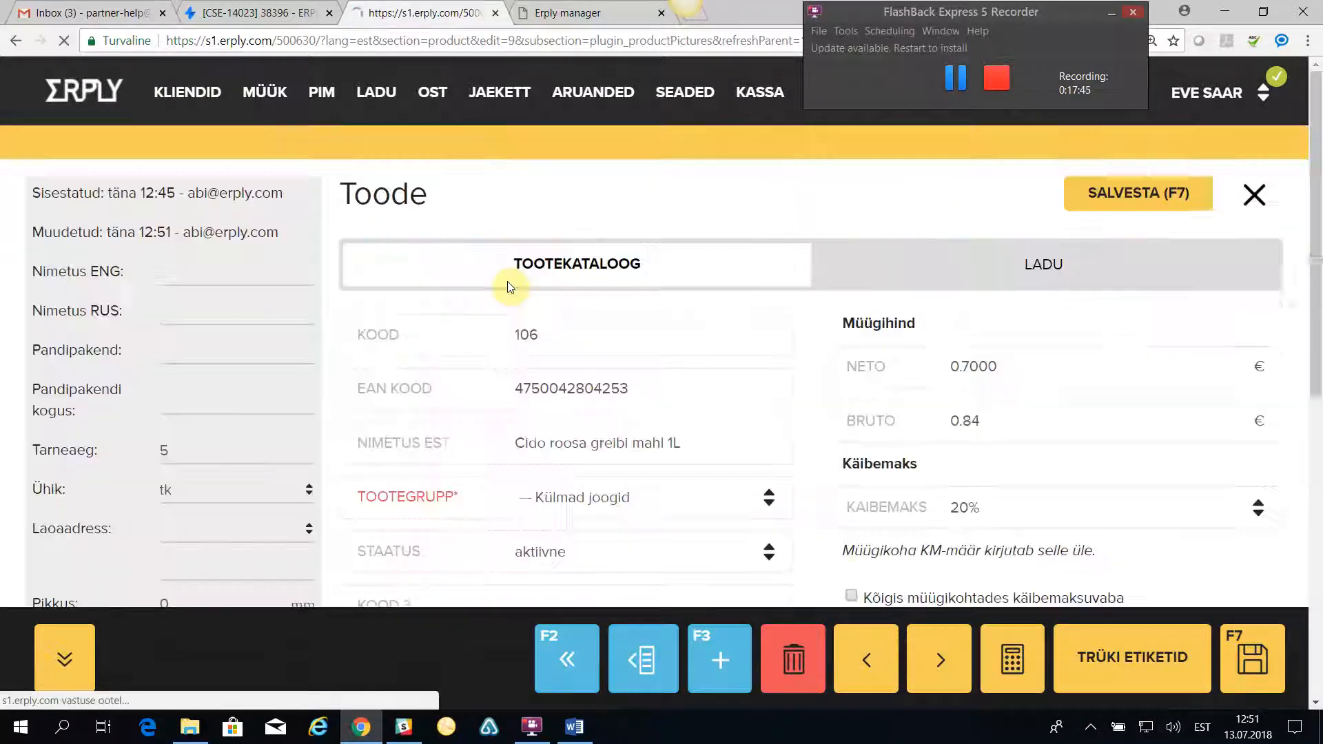
{"action": "scroll", "coordinate": [599, 448], "scroll_direction": "down", "scroll_amount": 7}
{"action": "scroll", "coordinate": [605, 456], "scroll_direction": "down", "scroll_amount": 4}
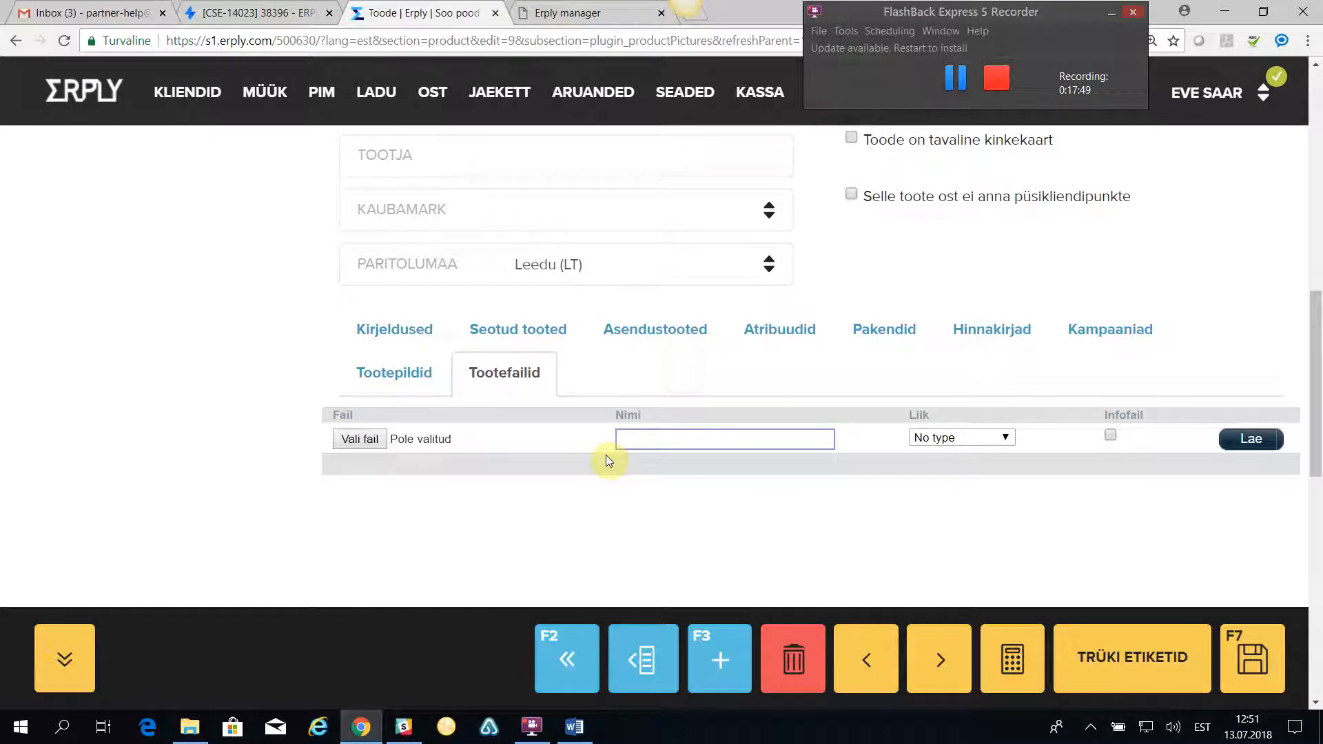
{"action": "left_click", "coordinate": [925, 437]}
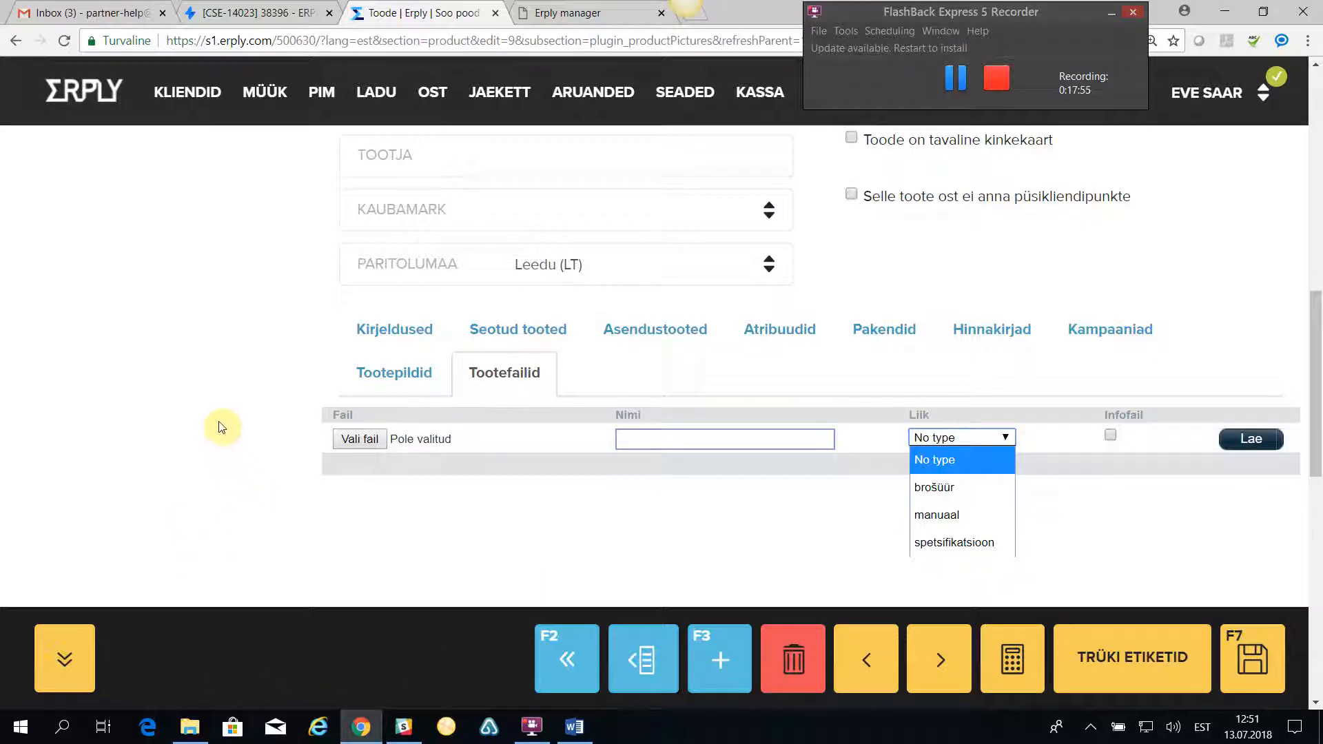
{"action": "scroll", "coordinate": [215, 301], "scroll_direction": "up", "scroll_amount": 1}
{"action": "scroll", "coordinate": [251, 321], "scroll_direction": "up", "scroll_amount": 15}
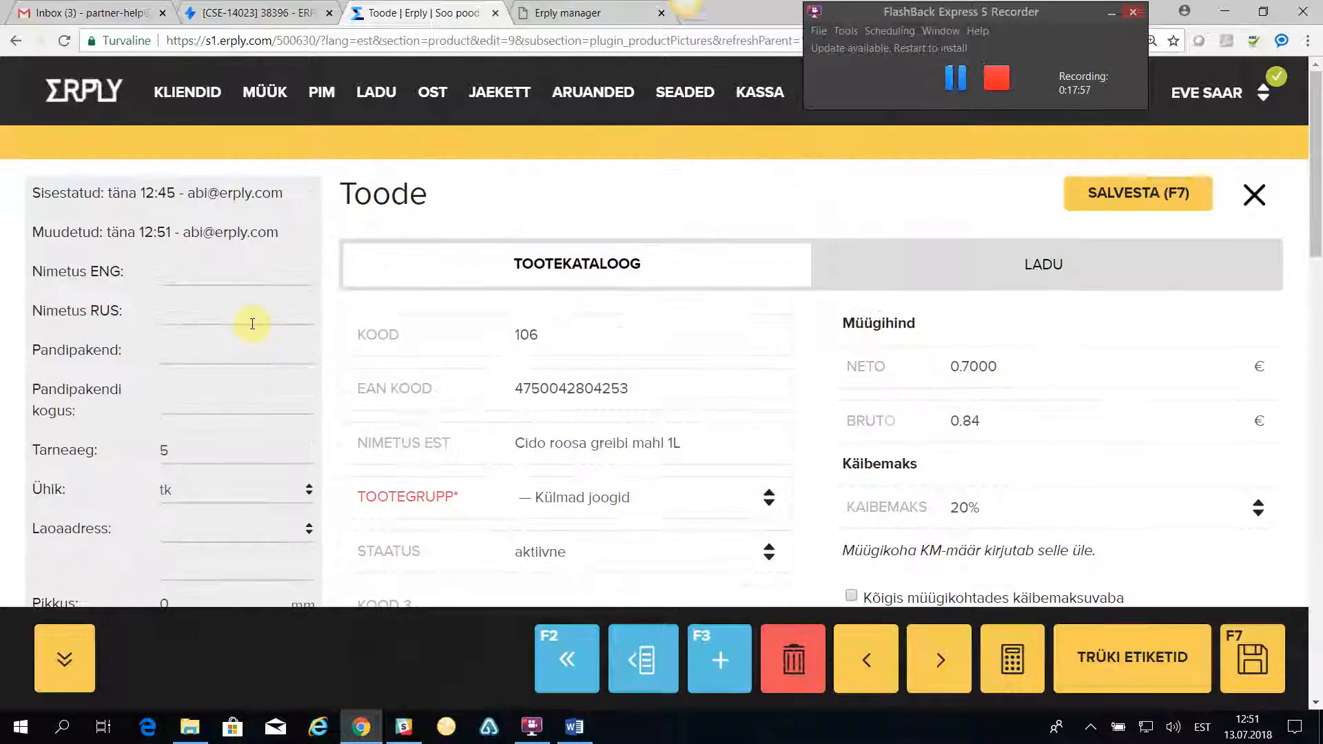